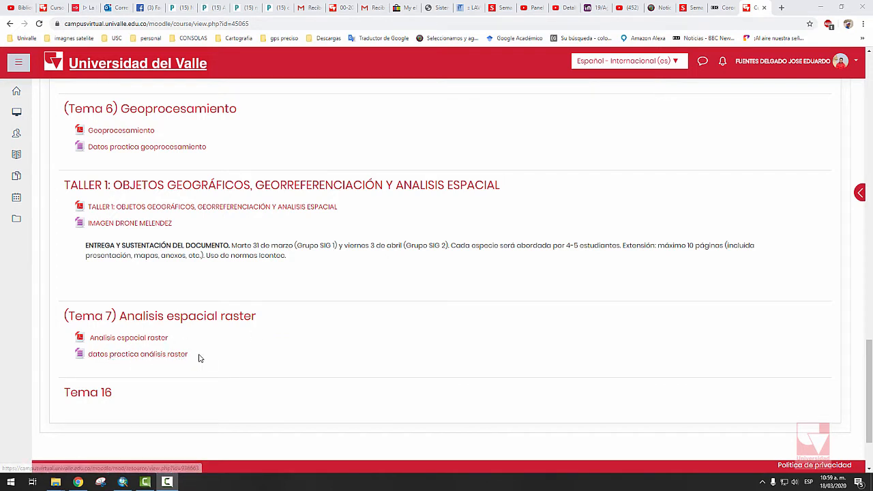
Download the Tema 7 raster analysis practice data and bring up the extracted Spatial folder in the file explorer.
{"action": "left_click", "coordinate": [164, 356]}
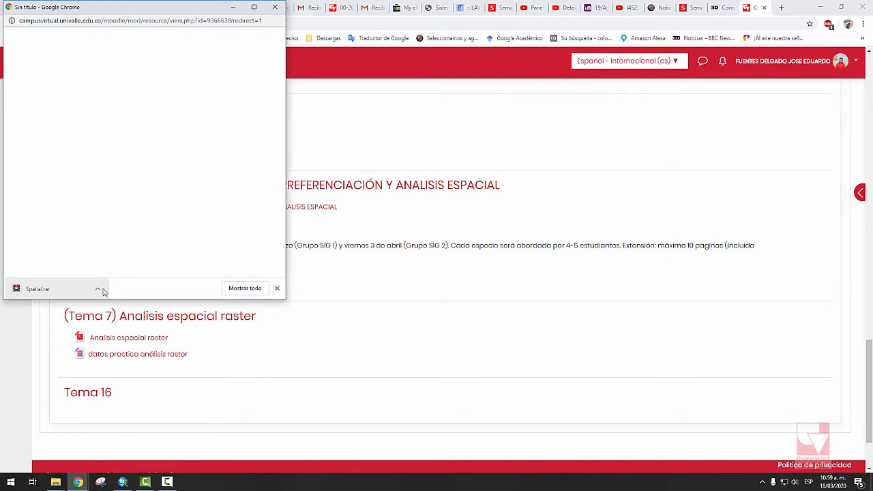
{"action": "left_click", "coordinate": [272, 10]}
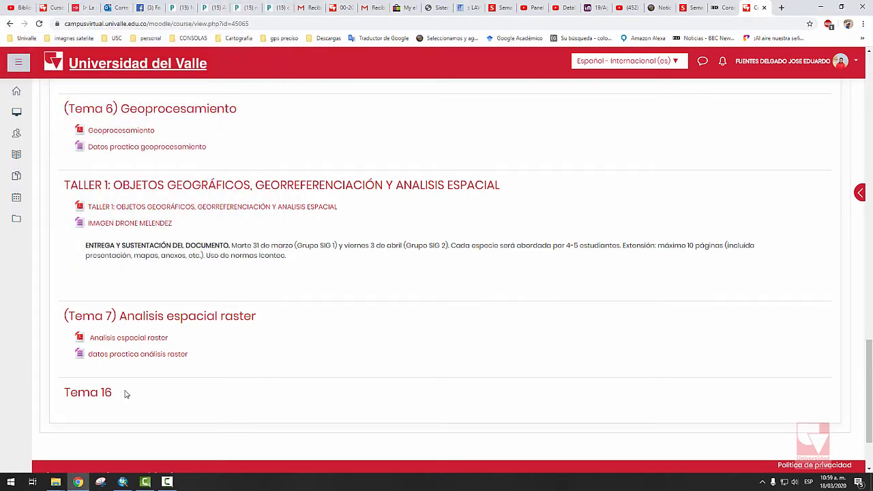
{"action": "mouse_move", "coordinate": [56, 482]}
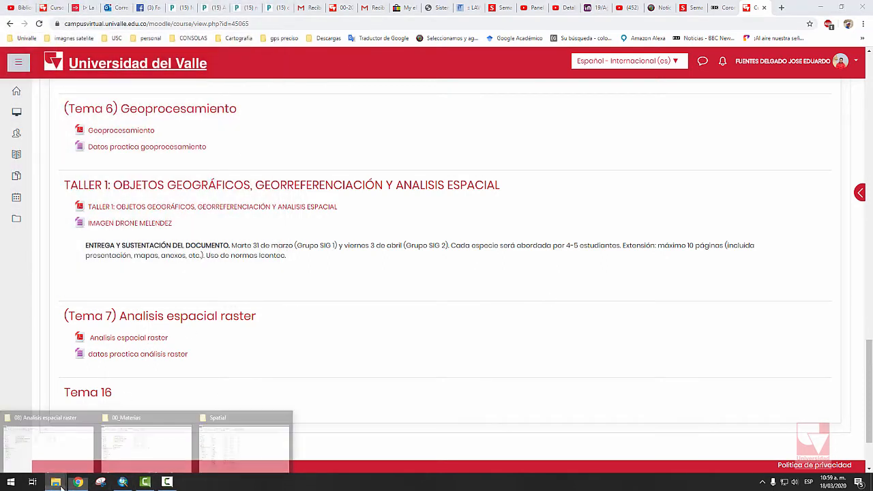
{"action": "left_click", "coordinate": [221, 451]}
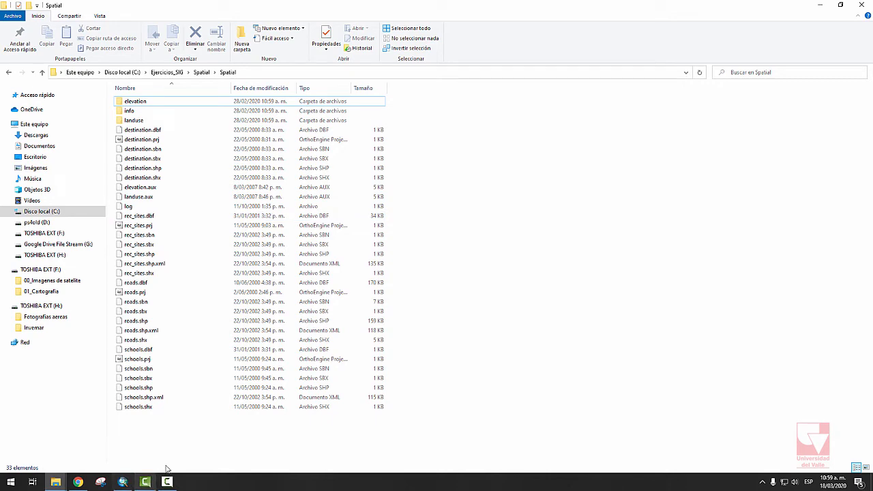
Switch to ArcMap and add all the shapefiles and rasters from the Spatial folder inside C:\Ejercicios_SIG to the map.
{"action": "left_click", "coordinate": [122, 482]}
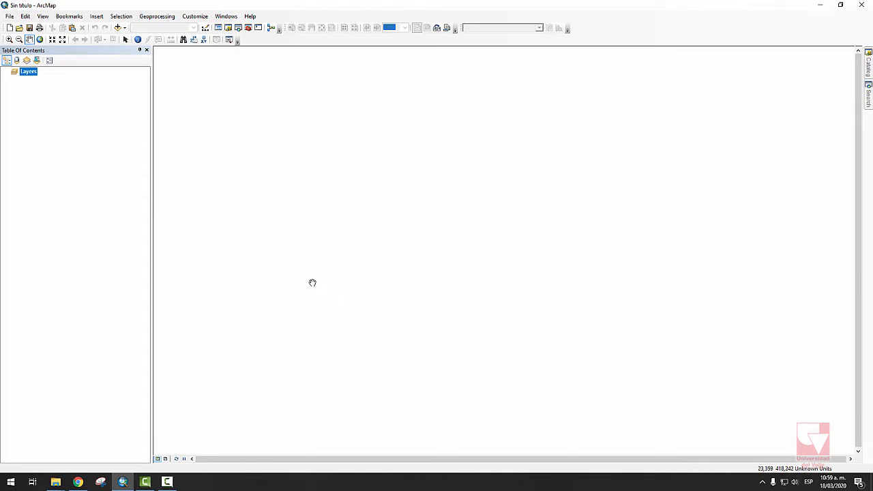
{"action": "left_click", "coordinate": [125, 28]}
{"action": "left_click", "coordinate": [131, 37]}
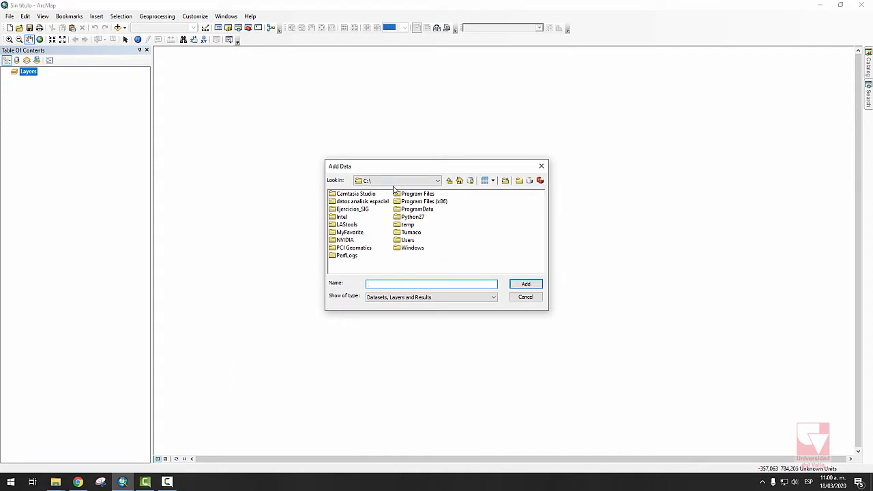
{"action": "double_click", "coordinate": [353, 210]}
{"action": "double_click", "coordinate": [341, 195]}
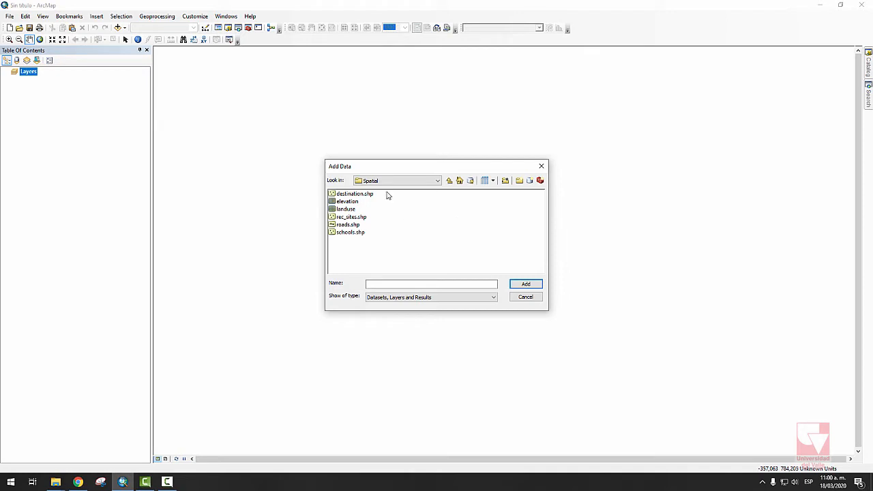
{"action": "left_click_drag", "start_coordinate": [386, 192], "coordinate": [351, 241]}
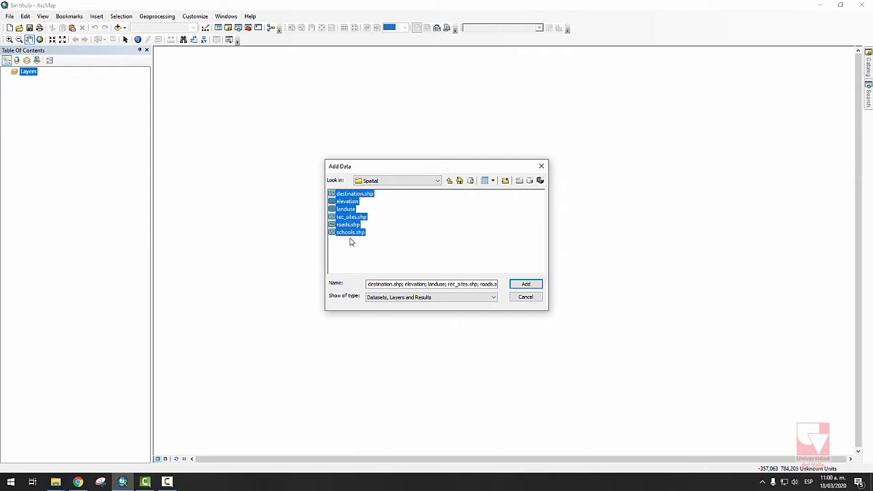
{"action": "left_click", "coordinate": [531, 286]}
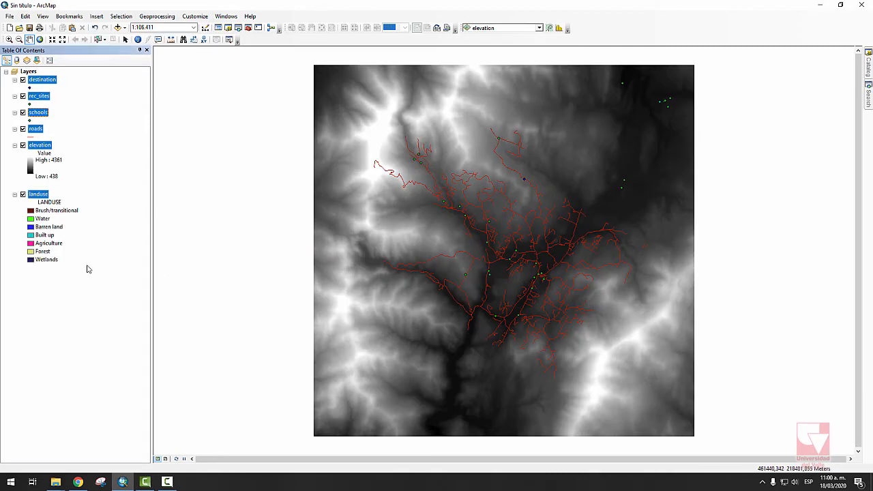
Turn off the destination, rec_sites, schools, roads and elevation layers so that only landuse is drawn.
{"action": "left_click", "coordinate": [95, 251]}
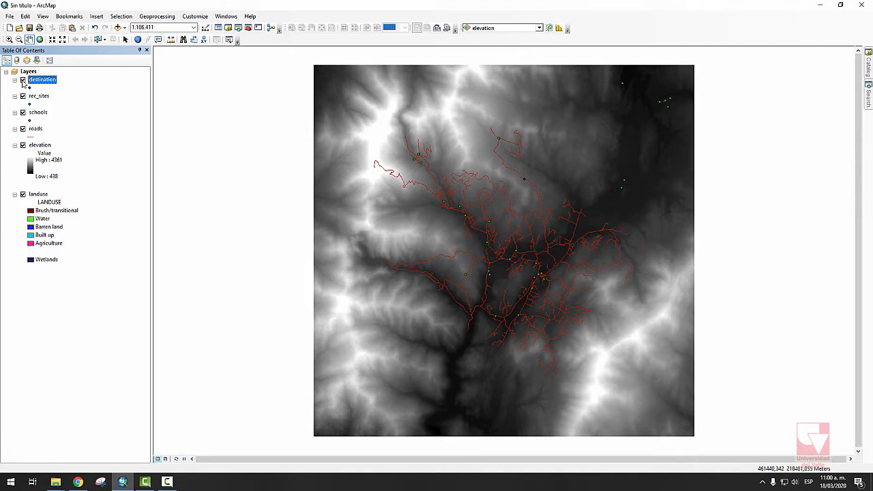
{"action": "left_click", "coordinate": [22, 79]}
{"action": "left_click", "coordinate": [22, 96]}
{"action": "left_click", "coordinate": [22, 113]}
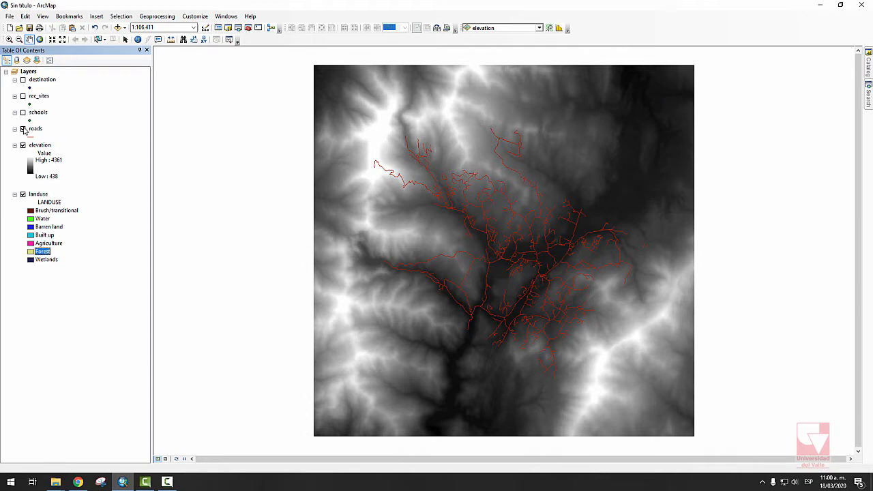
{"action": "left_click", "coordinate": [23, 128]}
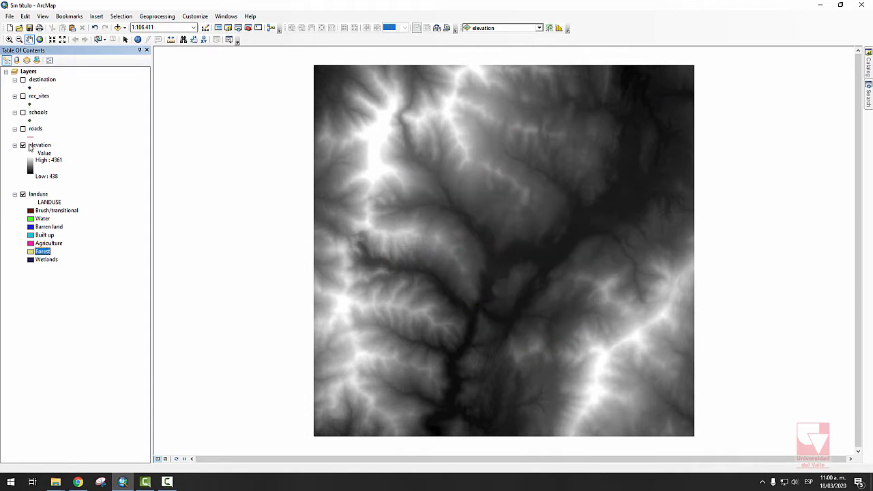
{"action": "left_click", "coordinate": [48, 148]}
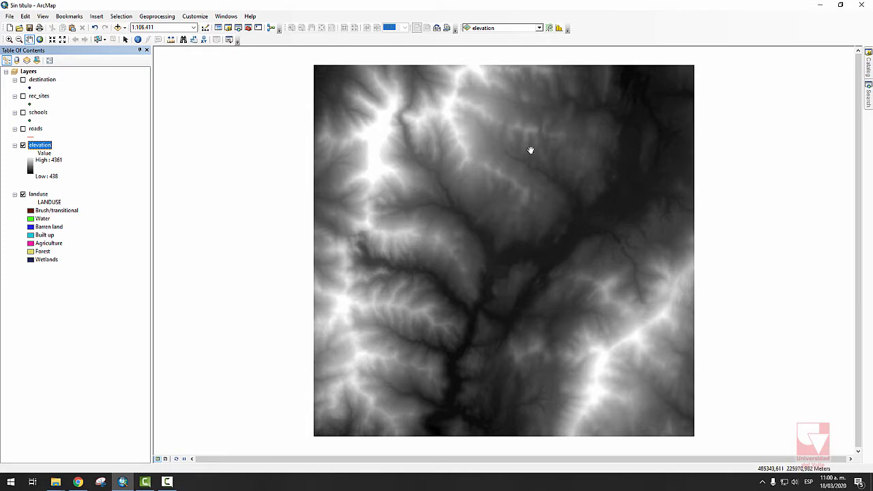
{"action": "left_click", "coordinate": [22, 145]}
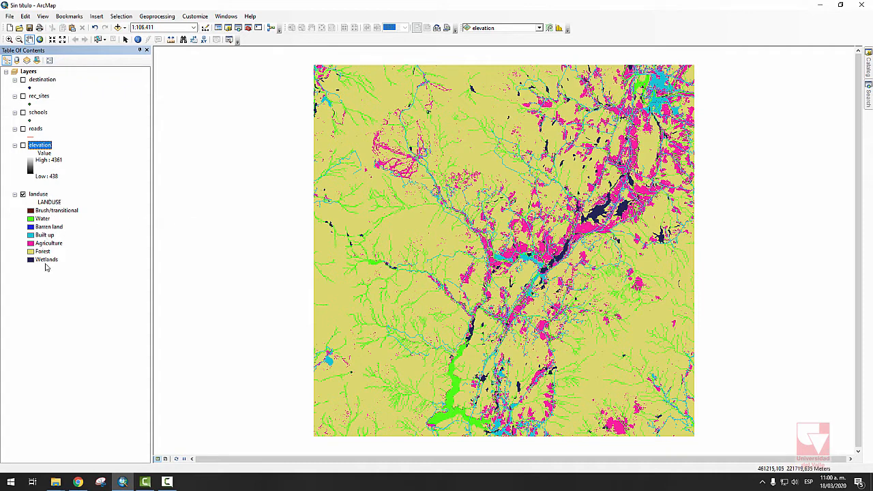
Examine the landuse raster's cells up close, then return to the map's full extent.
{"action": "left_click", "coordinate": [79, 180]}
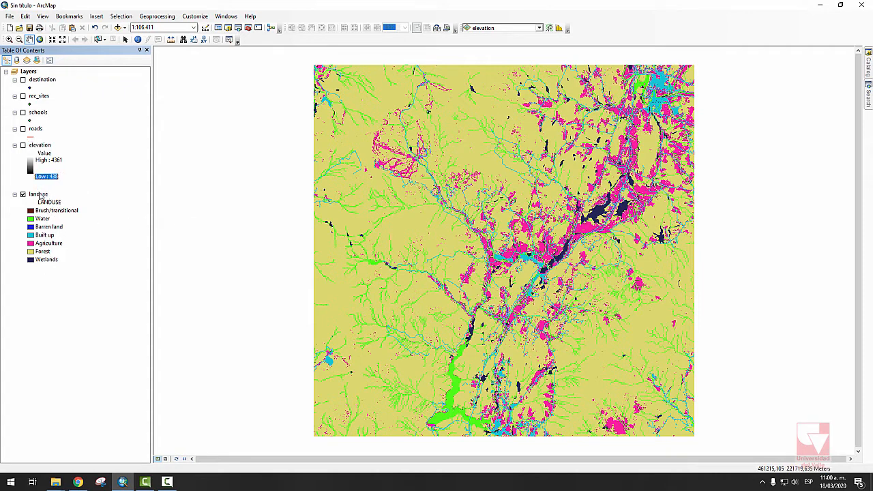
{"action": "left_click", "coordinate": [77, 195]}
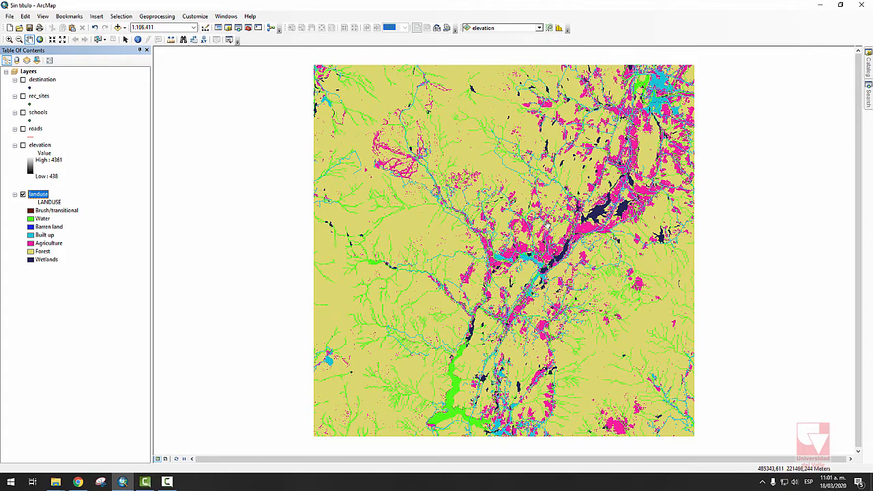
{"action": "left_click", "coordinate": [9, 39]}
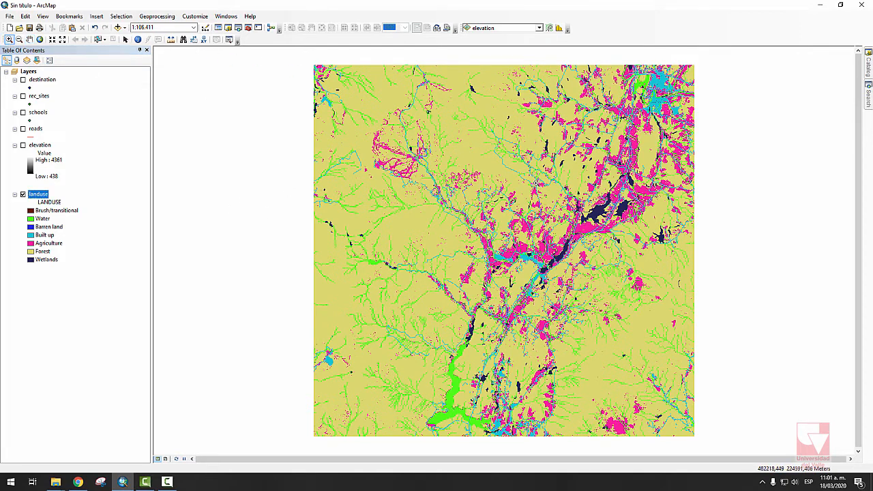
{"action": "left_click_drag", "start_coordinate": [521, 180], "coordinate": [629, 277]}
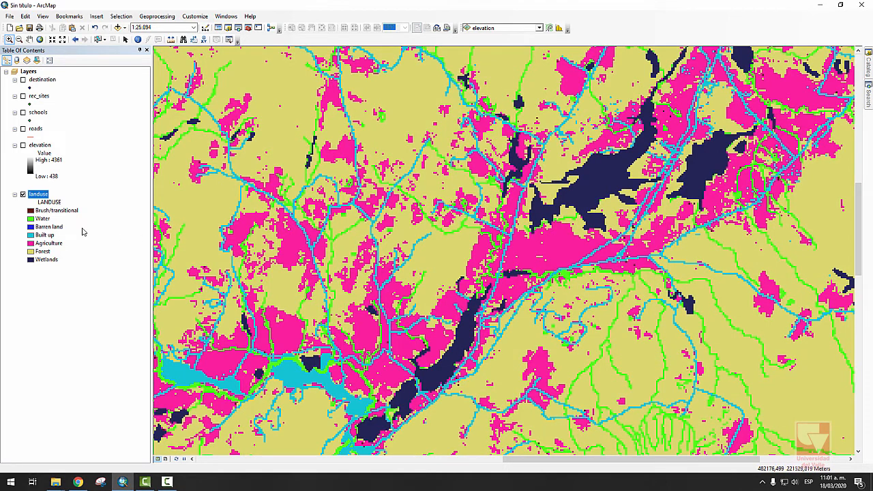
{"action": "left_click_drag", "start_coordinate": [646, 114], "coordinate": [442, 263]}
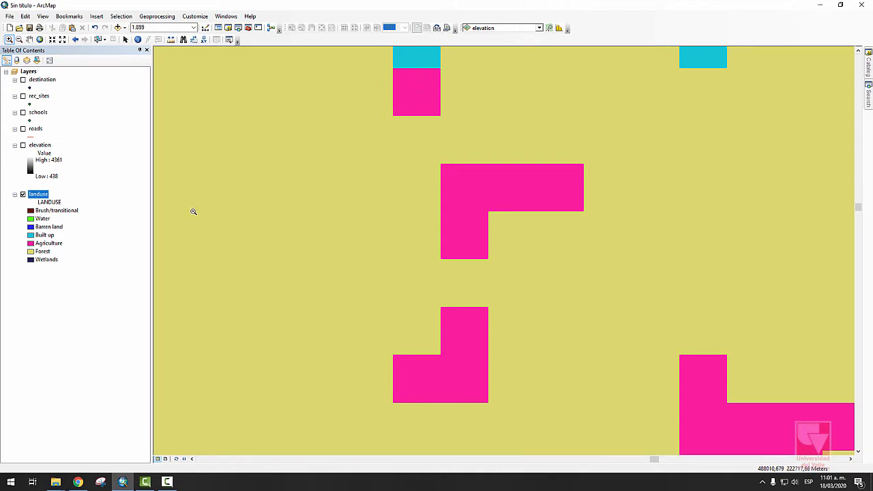
{"action": "left_click", "coordinate": [75, 40]}
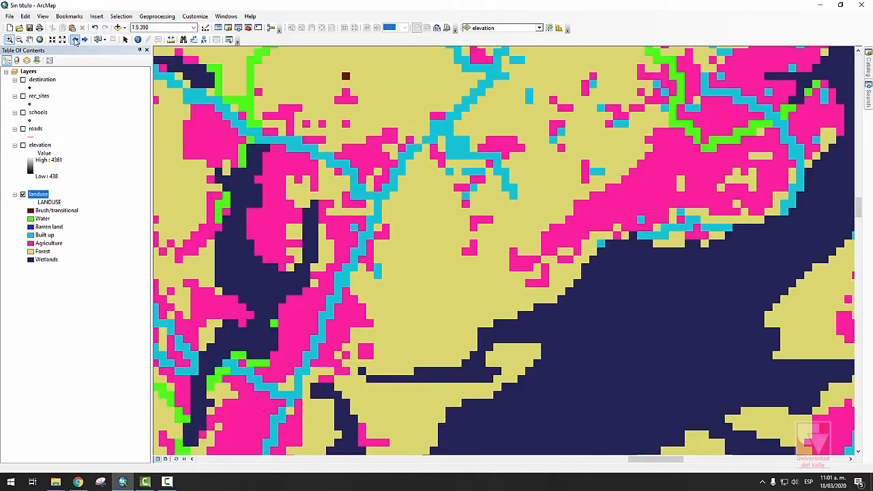
{"action": "left_click", "coordinate": [75, 39]}
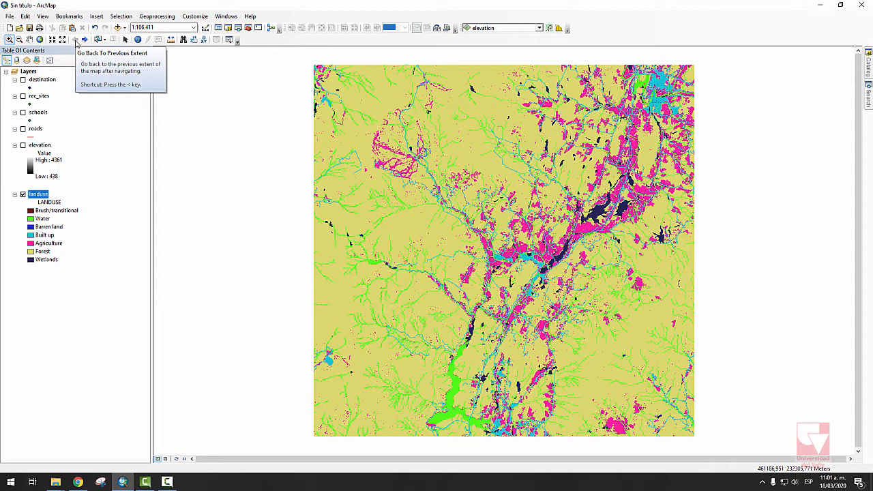
{"action": "left_click", "coordinate": [82, 40]}
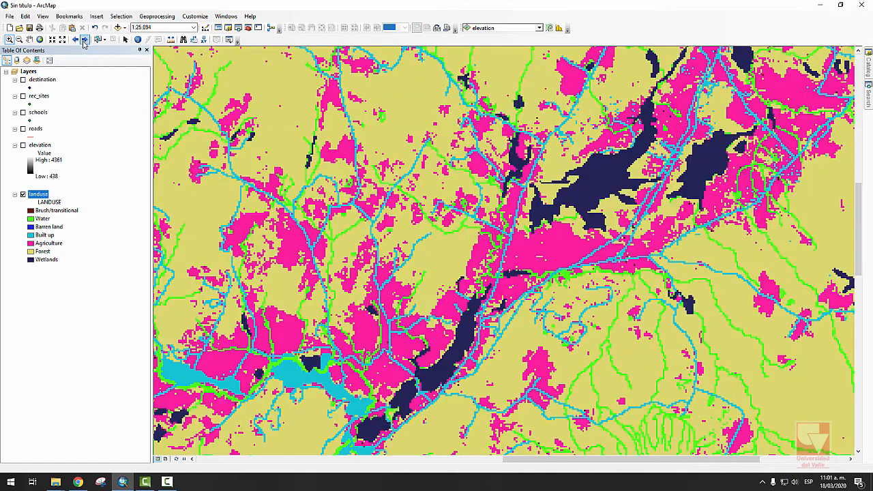
{"action": "left_click", "coordinate": [75, 40]}
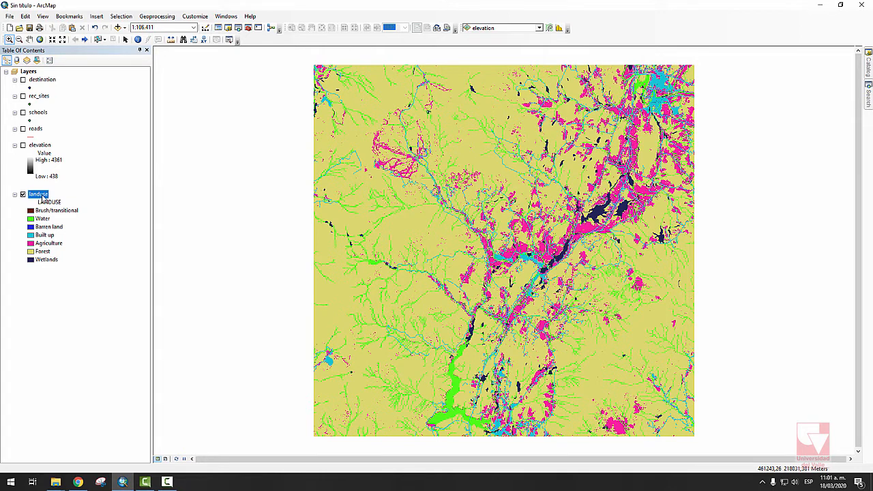
Apply the predefined Green symbol to the Forest class of the landuse layer.
{"action": "double_click", "coordinate": [32, 253]}
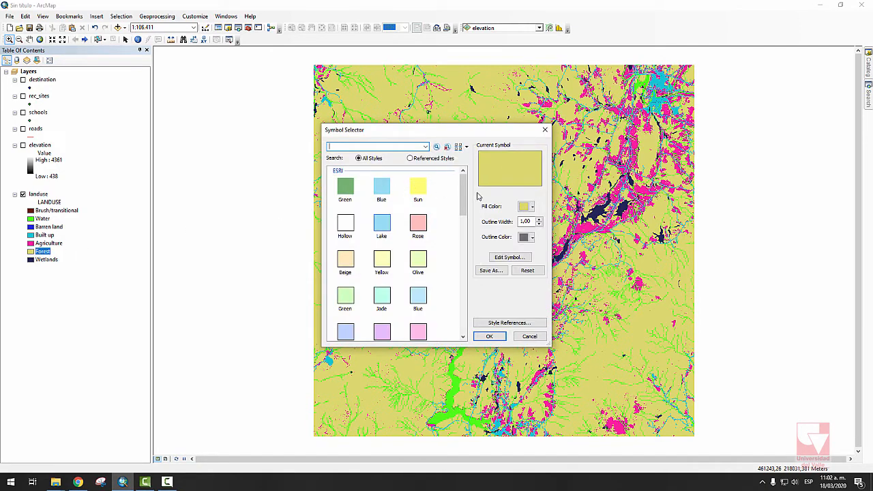
{"action": "mouse_move", "coordinate": [466, 184]}
{"action": "left_mouse_down"}
{"action": "mouse_move", "coordinate": [469, 266]}
{"action": "mouse_move", "coordinate": [465, 186]}
{"action": "left_mouse_up"}
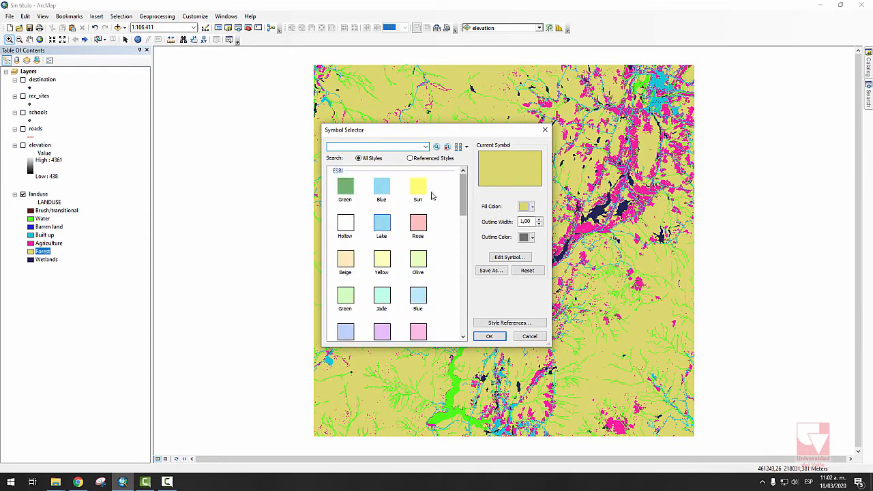
{"action": "left_click", "coordinate": [345, 188]}
{"action": "left_click", "coordinate": [494, 339]}
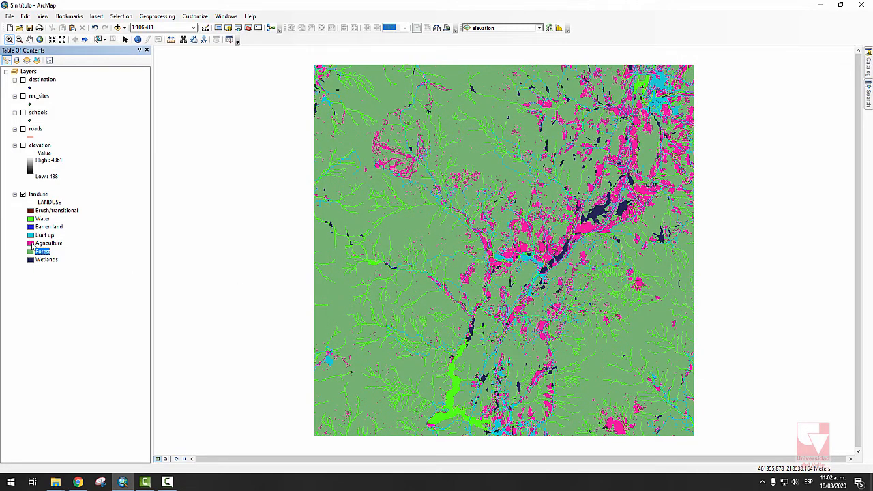
Change the fill color of the landuse layer's Agriculture class to orange.
{"action": "left_click", "coordinate": [31, 243]}
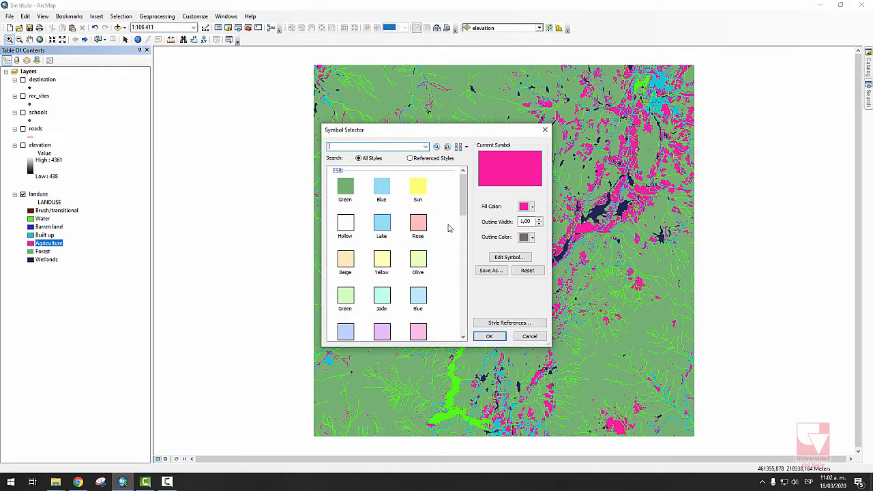
{"action": "left_click", "coordinate": [523, 207]}
{"action": "left_click", "coordinate": [547, 250]}
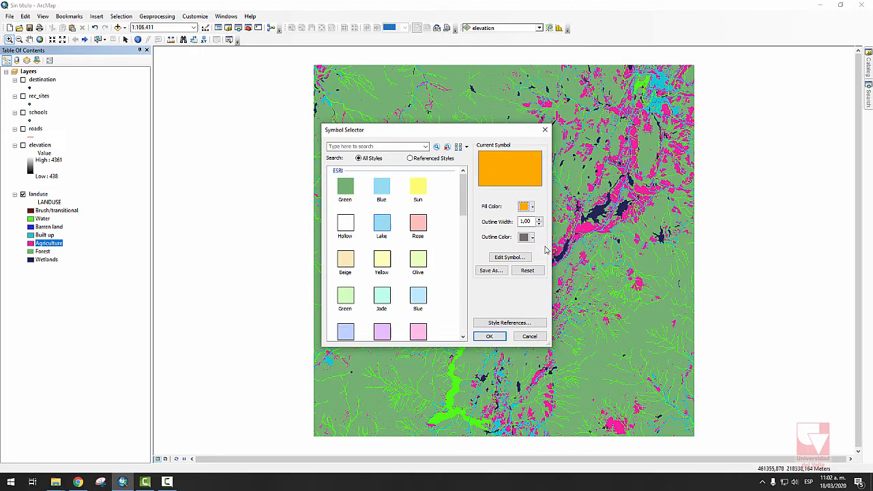
{"action": "left_click", "coordinate": [489, 336]}
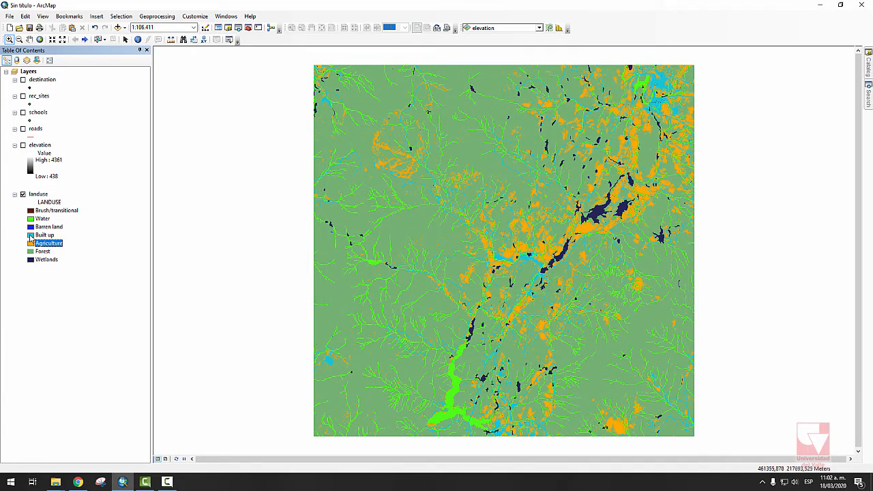
Apply the Poison Overlay symbol to the Built up class of the landuse layer.
{"action": "left_click", "coordinate": [31, 236]}
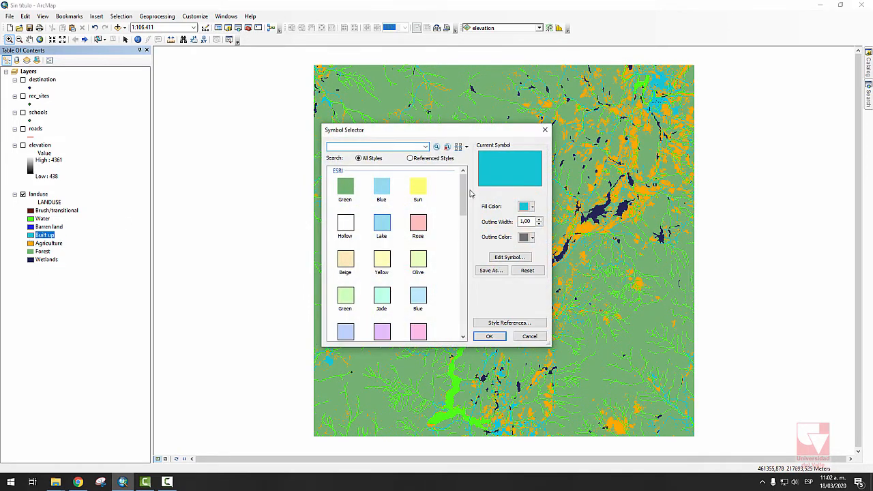
{"action": "left_click_drag", "start_coordinate": [465, 193], "coordinate": [463, 233]}
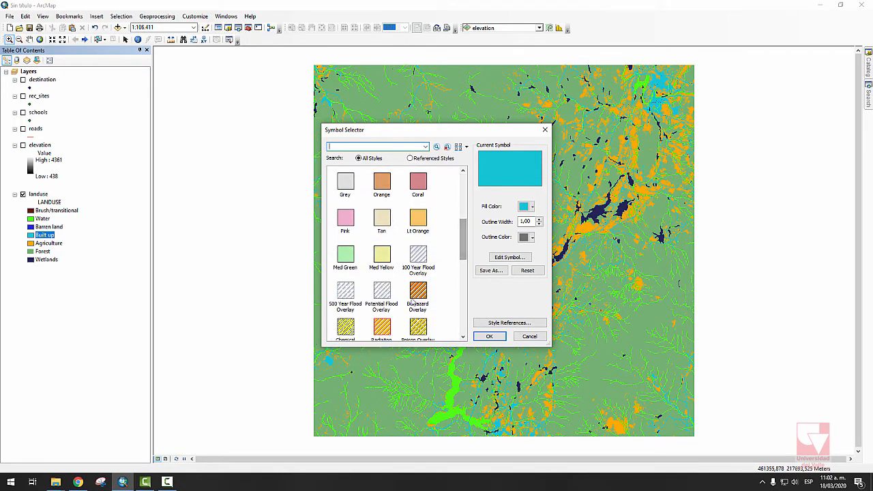
{"action": "scroll", "coordinate": [418, 292], "scroll_direction": "down", "scroll_amount": 1}
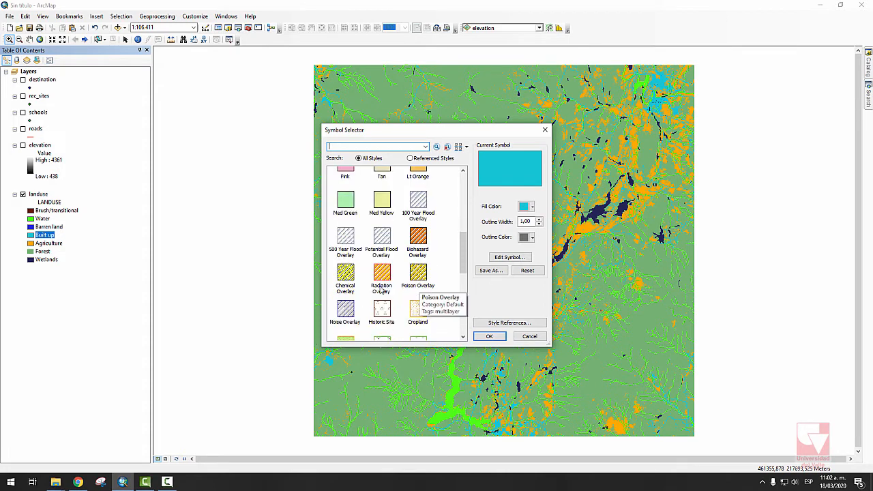
{"action": "left_click", "coordinate": [425, 274]}
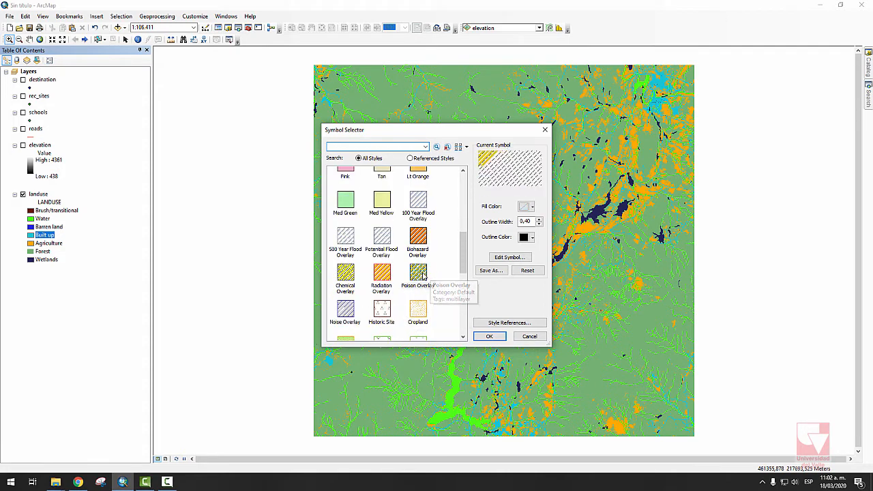
{"action": "left_click", "coordinate": [497, 339]}
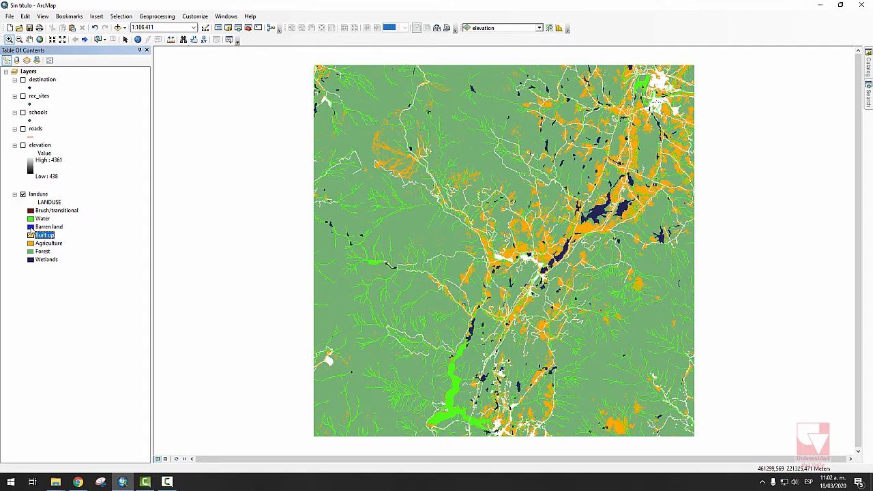
Apply the predefined Yellow symbol to the Barren land class and the Lake symbol to the Water class of the landuse layer.
{"action": "double_click", "coordinate": [30, 227]}
{"action": "left_click", "coordinate": [382, 260]}
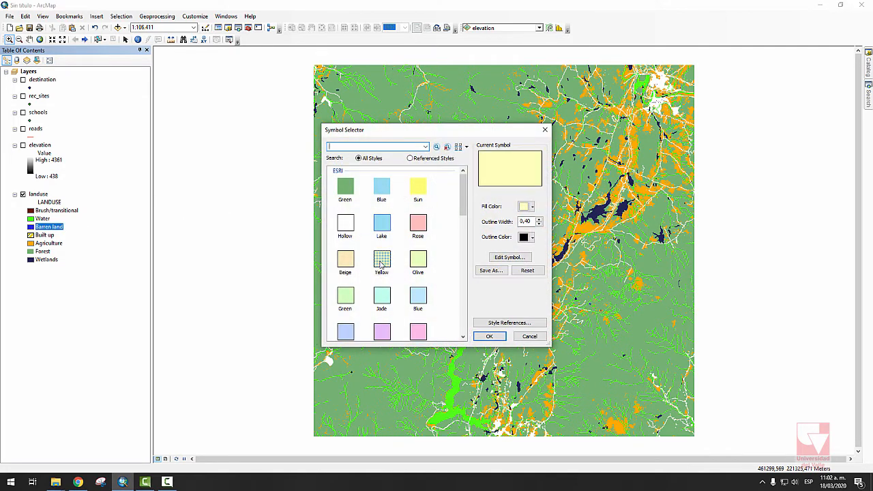
{"action": "left_click", "coordinate": [490, 336]}
{"action": "double_click", "coordinate": [31, 218]}
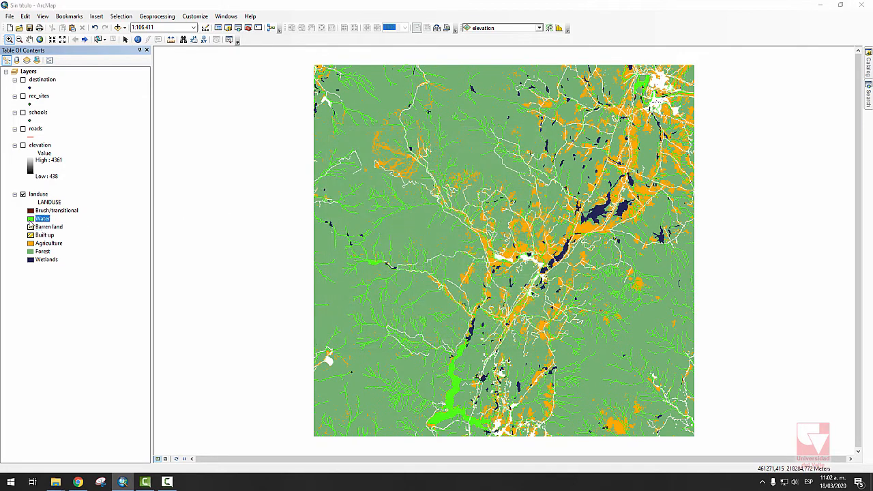
{"action": "left_click", "coordinate": [390, 234]}
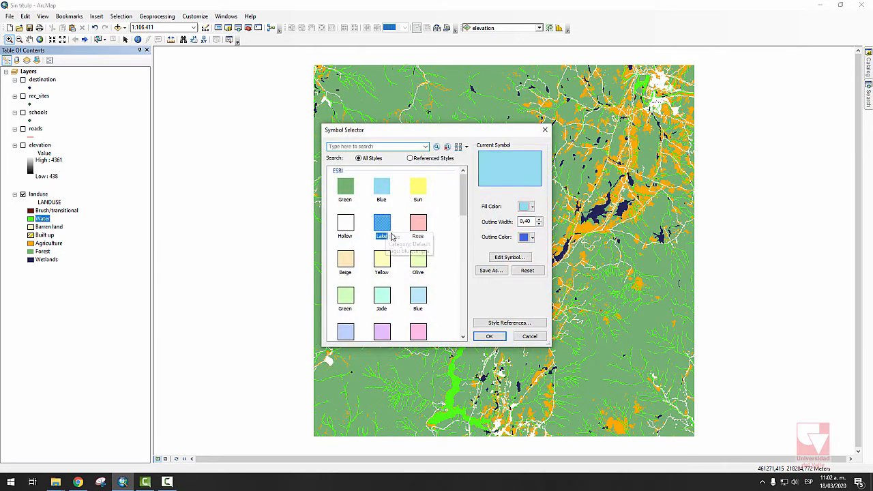
{"action": "left_click", "coordinate": [489, 337]}
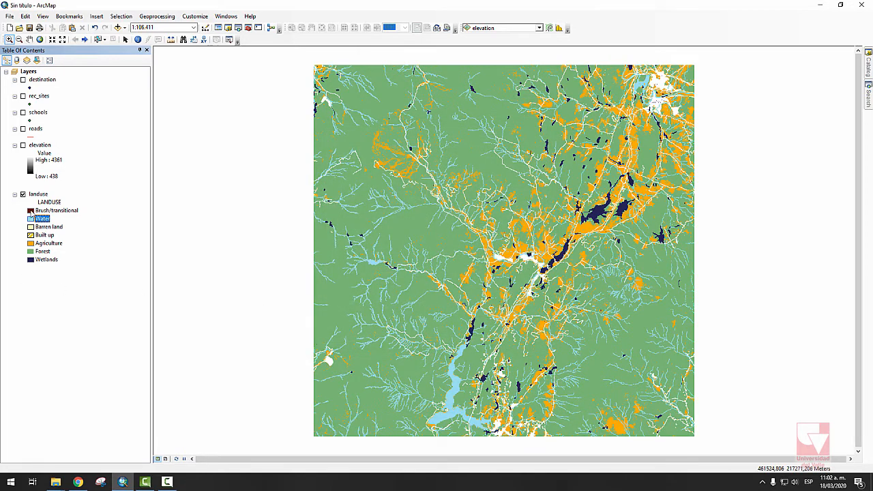
Apply the predefined Coral symbol to the Brush/transitional class of the landuse layer.
{"action": "double_click", "coordinate": [31, 210]}
{"action": "mouse_move", "coordinate": [463, 190]}
{"action": "left_mouse_down"}
{"action": "mouse_move", "coordinate": [455, 234]}
{"action": "mouse_move", "coordinate": [438, 225]}
{"action": "left_mouse_up"}
{"action": "left_click", "coordinate": [418, 187]}
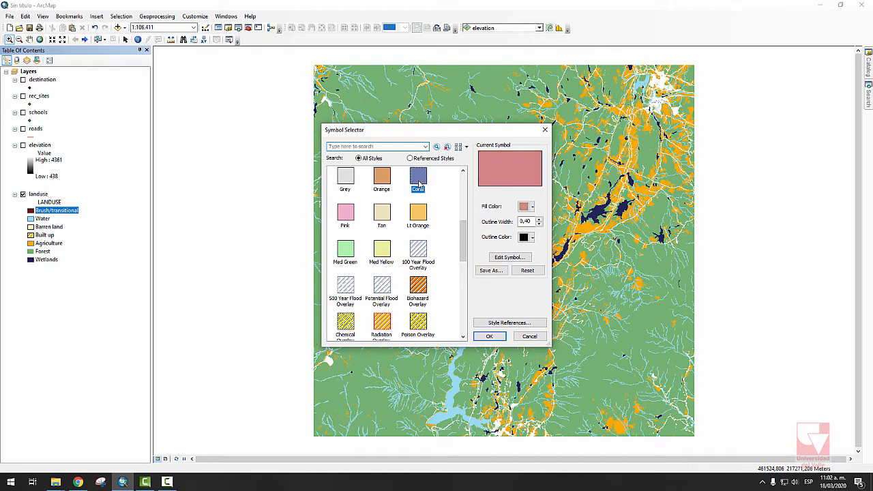
{"action": "left_click", "coordinate": [491, 337]}
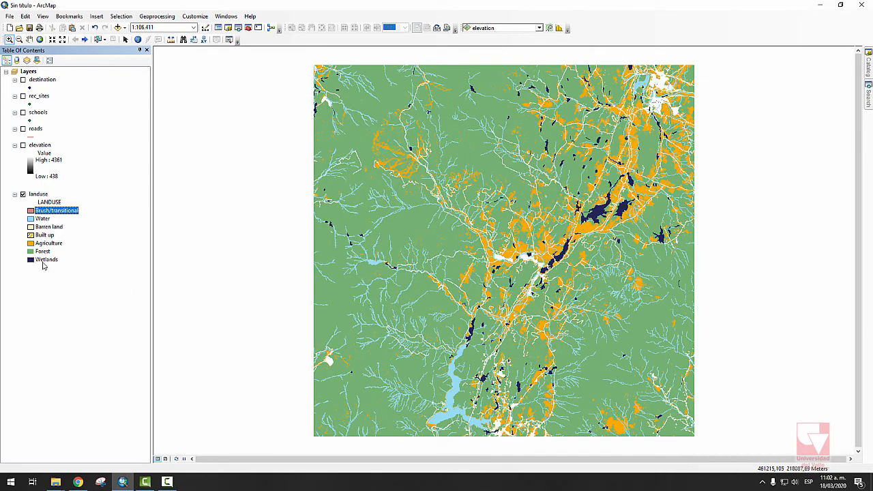
Apply the predefined Wetlands symbol to the Wetlands class of the landuse layer.
{"action": "double_click", "coordinate": [31, 260]}
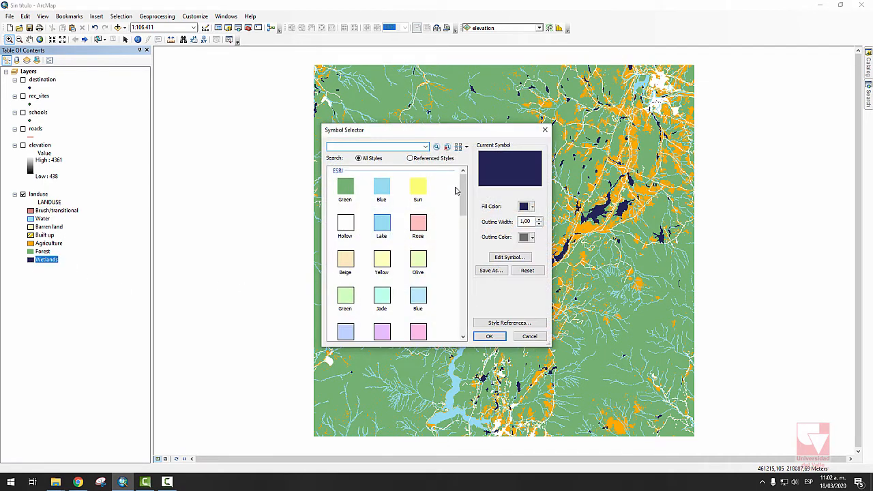
{"action": "left_click_drag", "start_coordinate": [457, 191], "coordinate": [465, 286]}
{"action": "left_click", "coordinate": [350, 284]}
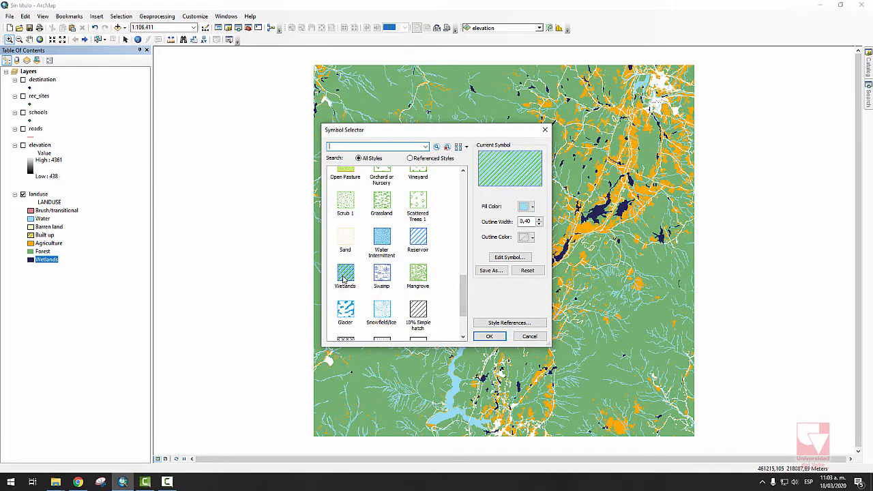
{"action": "left_click", "coordinate": [489, 337]}
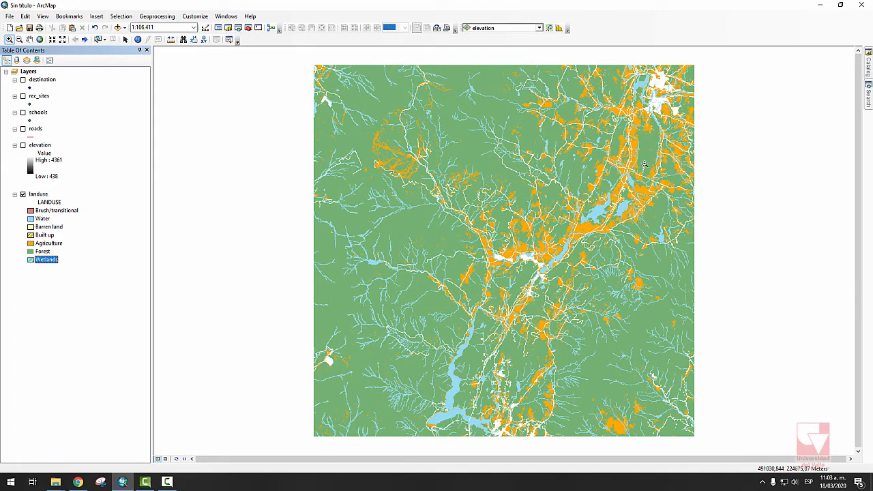
Display the roads layer over landuse and compare a road line with the underlying raster cells up close.
{"action": "left_click_drag", "start_coordinate": [654, 153], "coordinate": [548, 244]}
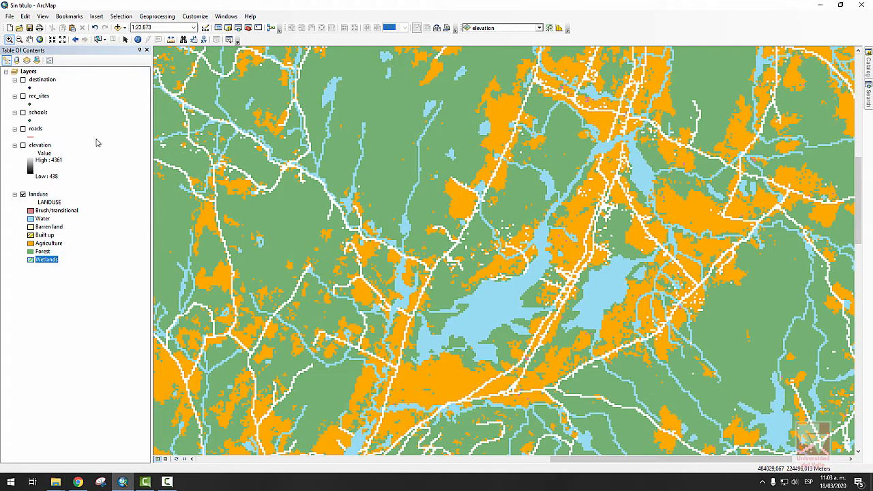
{"action": "left_click", "coordinate": [25, 129]}
{"action": "left_click", "coordinate": [24, 129]}
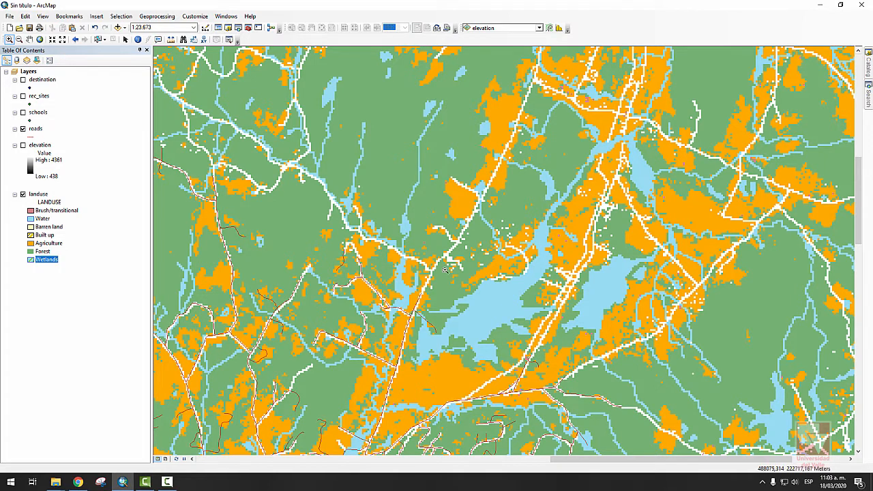
{"action": "left_click_drag", "start_coordinate": [461, 275], "coordinate": [336, 387]}
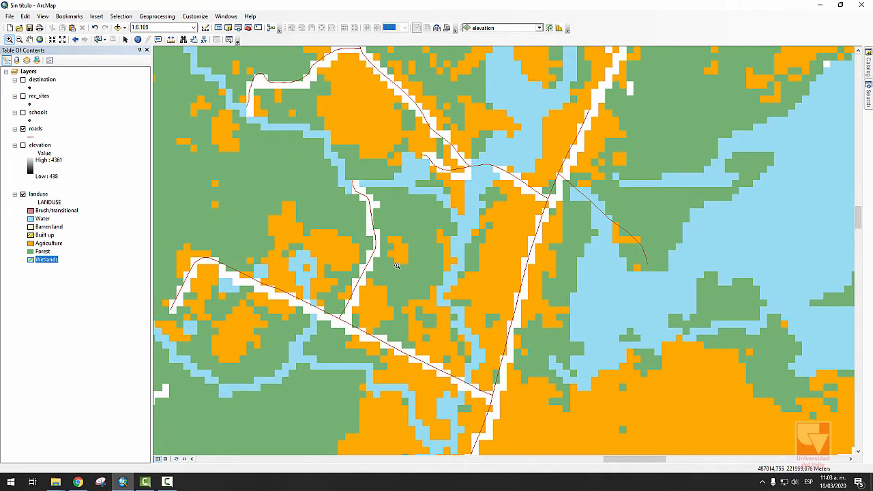
{"action": "left_click_drag", "start_coordinate": [397, 265], "coordinate": [342, 173]}
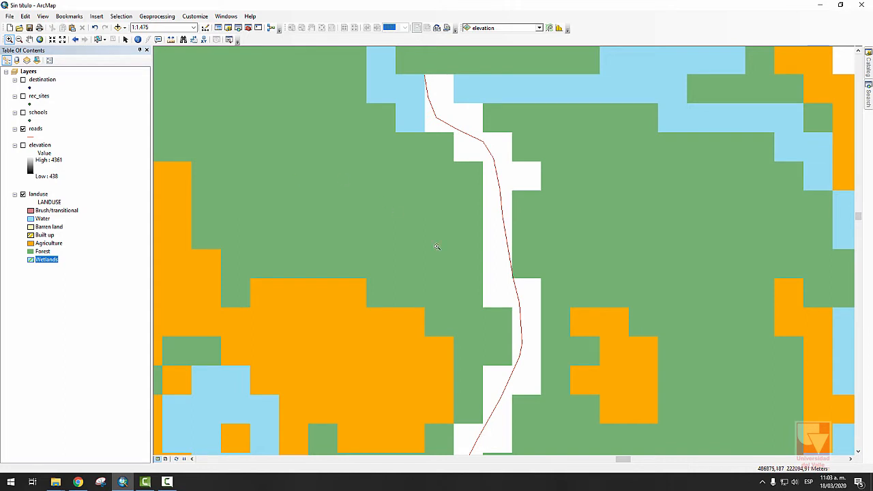
Measure the width of one landuse raster cell along the road, then close the measurement window.
{"action": "left_click", "coordinate": [171, 39]}
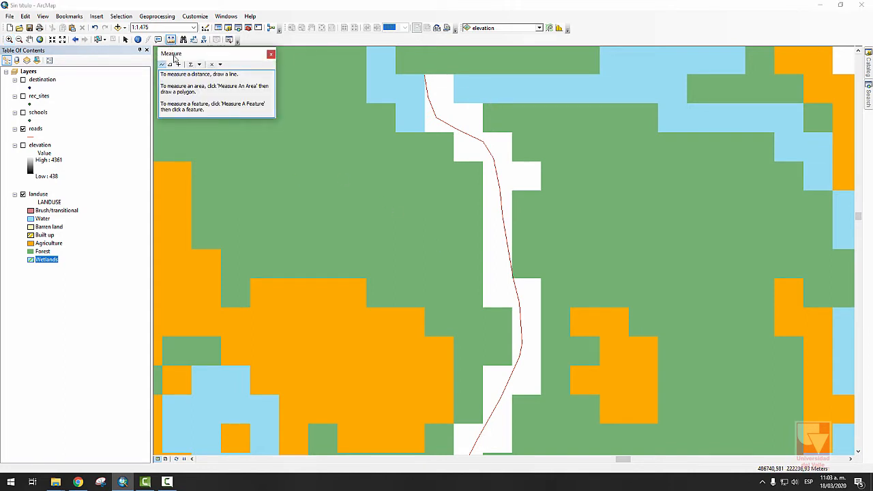
{"action": "left_click", "coordinate": [484, 132]}
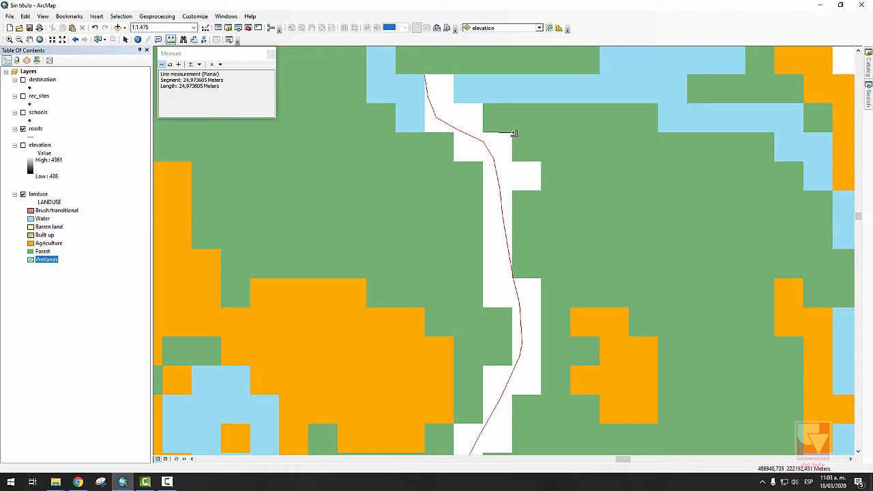
{"action": "left_click", "coordinate": [271, 53]}
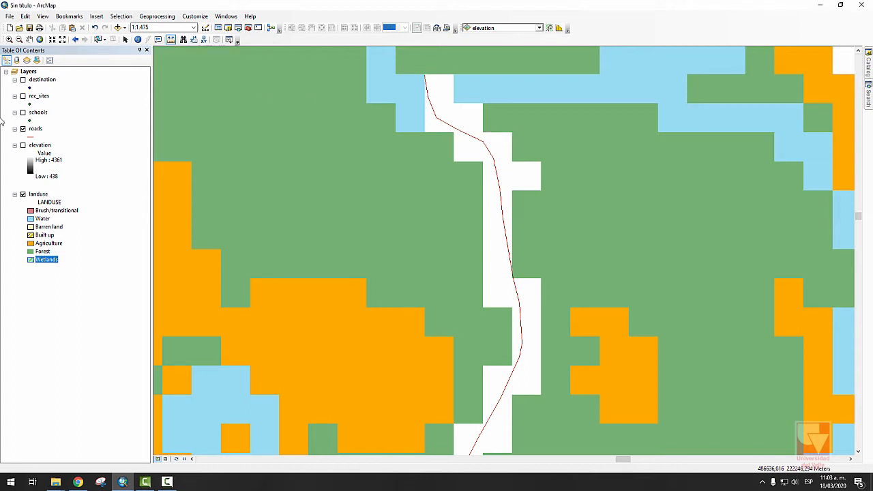
Examine how the road lines match the landuse cells across the surrounding area at smaller scales.
{"action": "scroll", "coordinate": [428, 284], "scroll_direction": "up", "scroll_amount": 3}
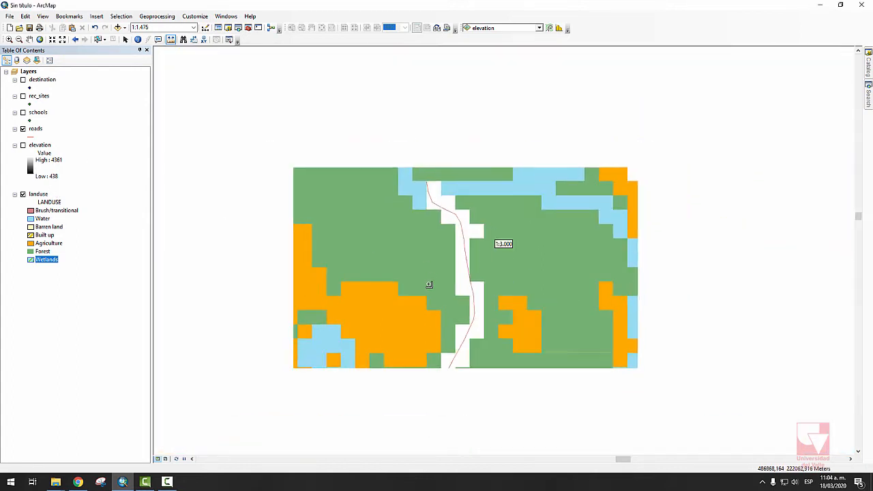
{"action": "scroll", "coordinate": [416, 293], "scroll_direction": "up", "scroll_amount": 3}
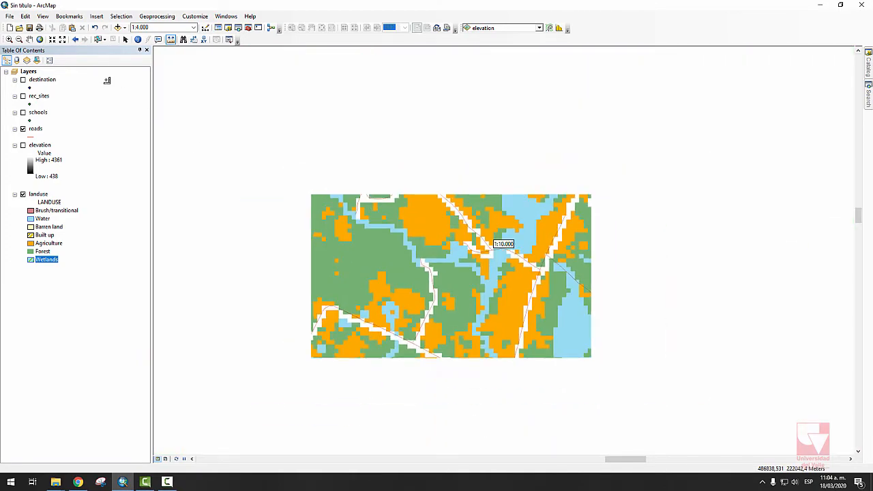
{"action": "left_click", "coordinate": [29, 40]}
{"action": "left_click_drag", "start_coordinate": [414, 350], "coordinate": [455, 255]}
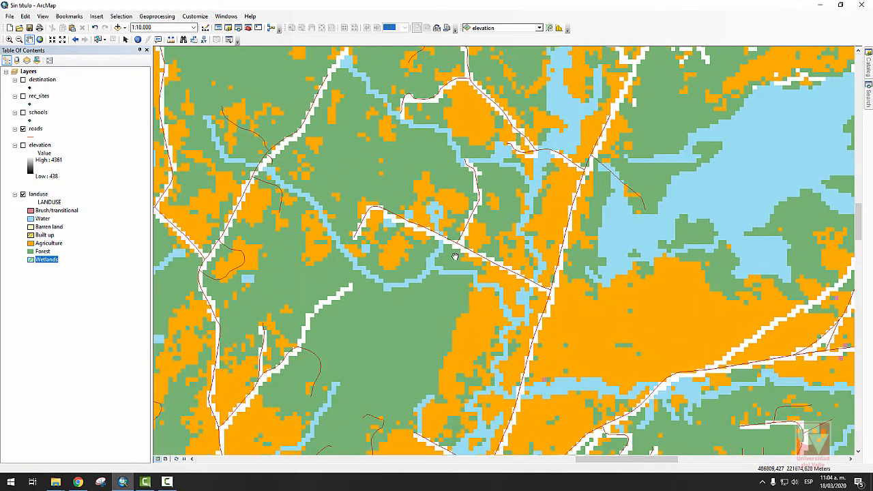
{"action": "scroll", "coordinate": [455, 255], "scroll_direction": "up", "scroll_amount": 1}
{"action": "left_click_drag", "start_coordinate": [566, 289], "coordinate": [561, 189]}
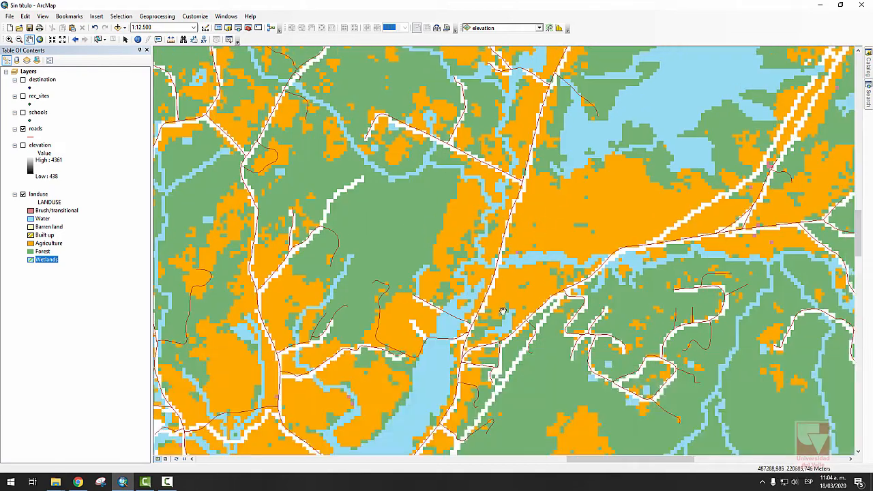
{"action": "scroll", "coordinate": [502, 313], "scroll_direction": "up", "scroll_amount": 2}
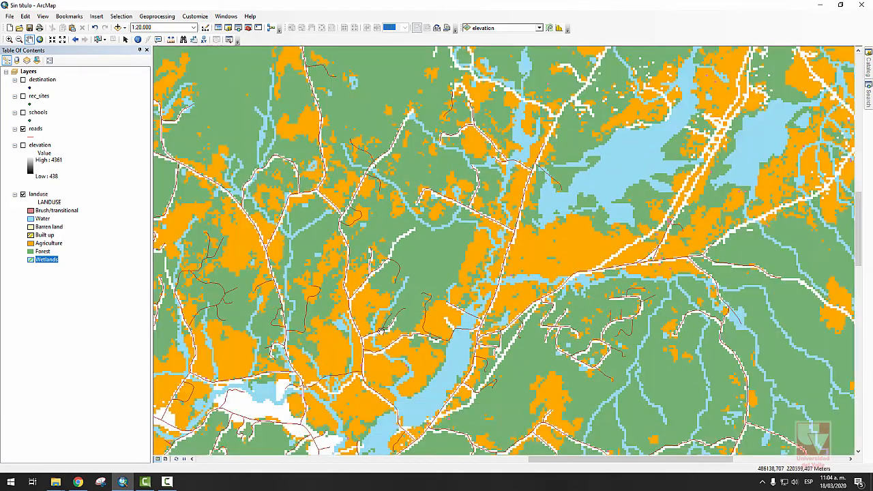
{"action": "left_click_drag", "start_coordinate": [280, 349], "coordinate": [405, 263]}
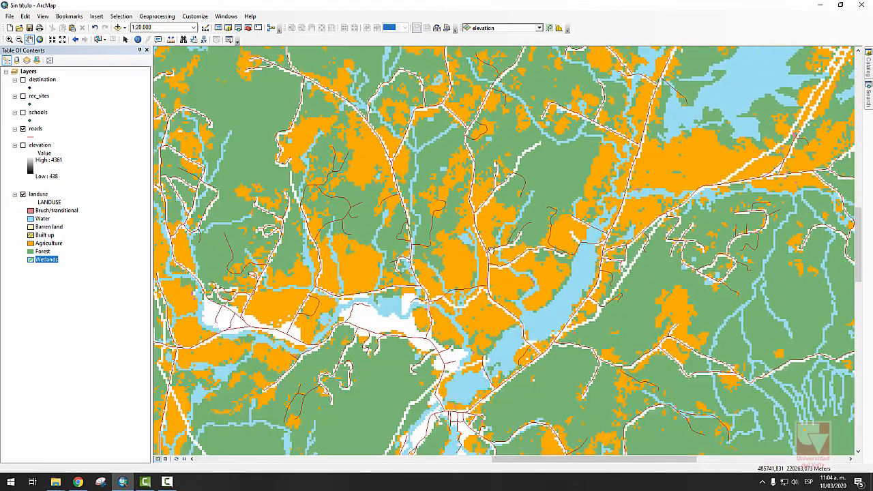
{"action": "left_click_drag", "start_coordinate": [479, 354], "coordinate": [479, 271]}
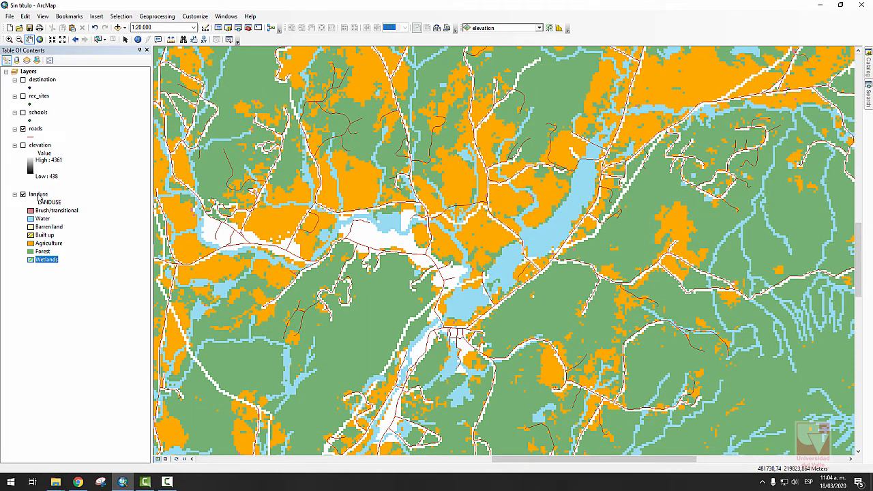
Hide the roads layer and open the landuse attribute table, narrowing its window and moving it to the map's eastern side.
{"action": "left_click", "coordinate": [22, 129]}
{"action": "left_click", "coordinate": [43, 195]}
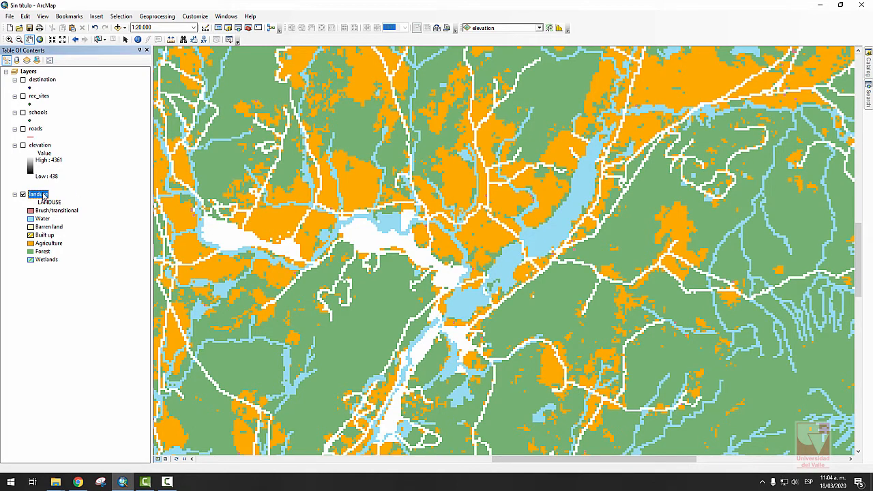
{"action": "right_click", "coordinate": [44, 196]}
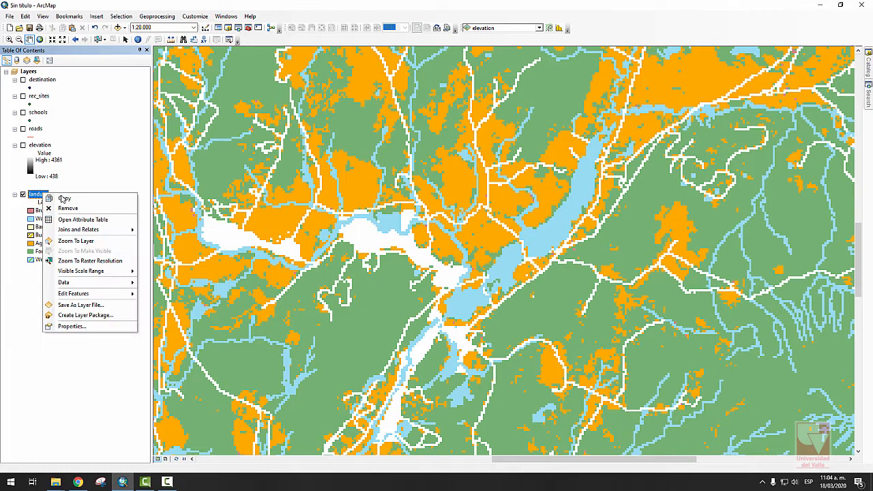
{"action": "left_click", "coordinate": [107, 220]}
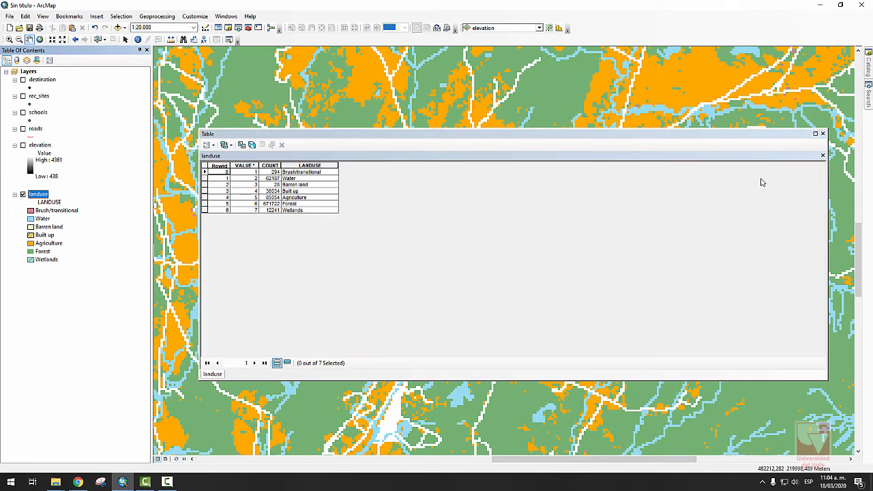
{"action": "left_click_drag", "start_coordinate": [827, 185], "coordinate": [354, 184]}
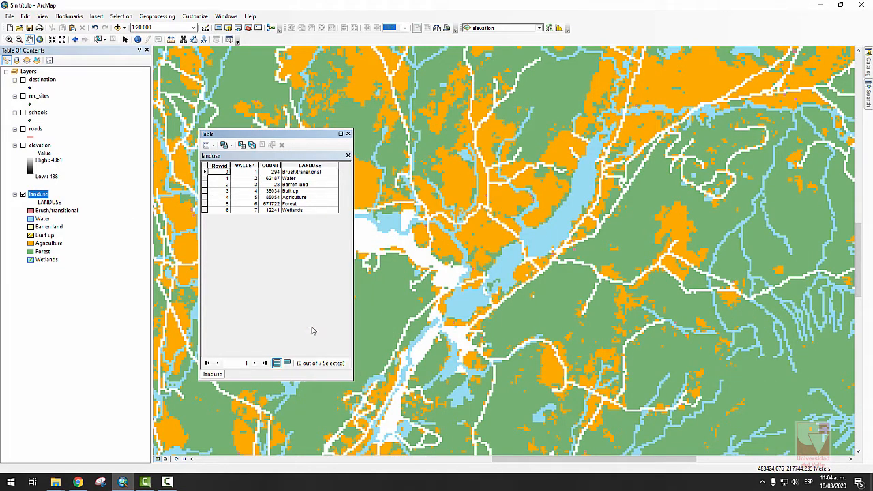
{"action": "left_click_drag", "start_coordinate": [287, 134], "coordinate": [693, 130]}
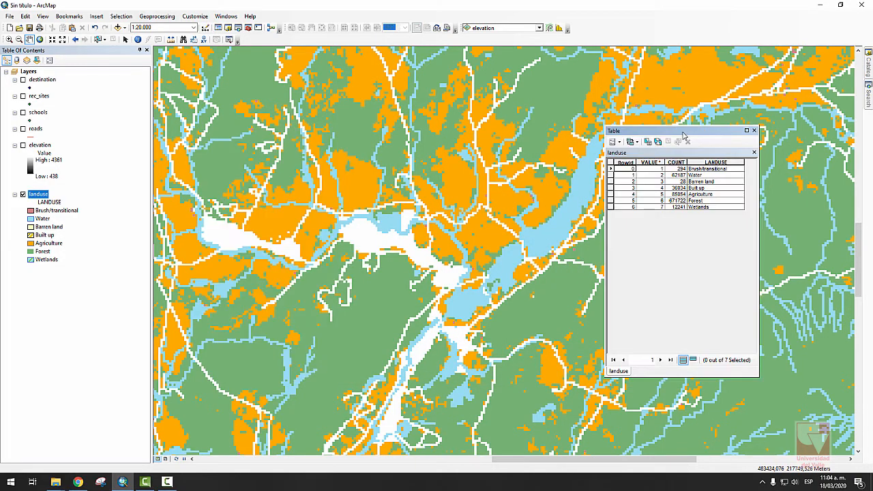
Identify a Forest cell of the landuse raster, keeping the attribute table and the identify results side by side for comparison.
{"action": "scroll", "coordinate": [388, 265], "scroll_direction": "down", "scroll_amount": 1}
{"action": "scroll", "coordinate": [388, 265], "scroll_direction": "down", "scroll_amount": 4}
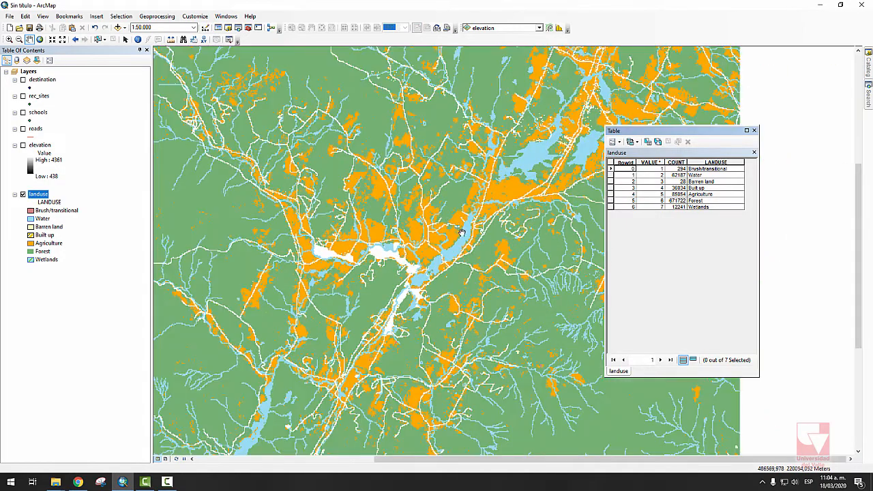
{"action": "left_click_drag", "start_coordinate": [461, 233], "coordinate": [422, 204]}
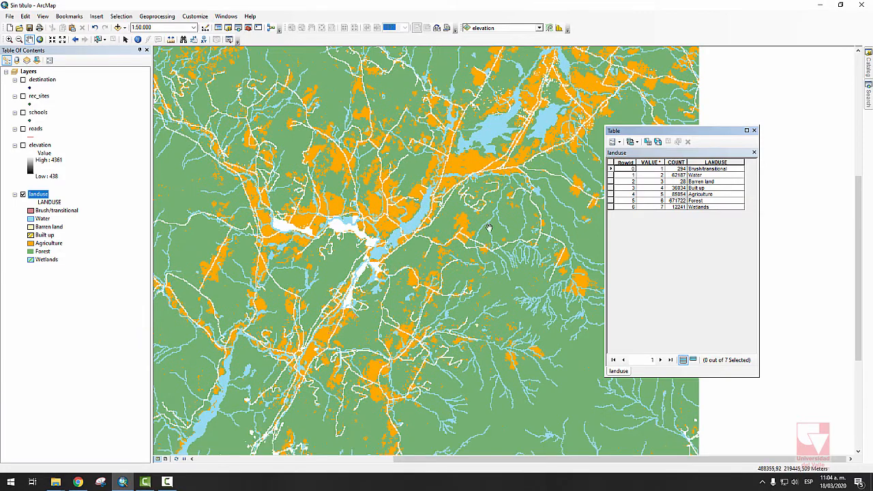
{"action": "left_click_drag", "start_coordinate": [490, 227], "coordinate": [462, 209]}
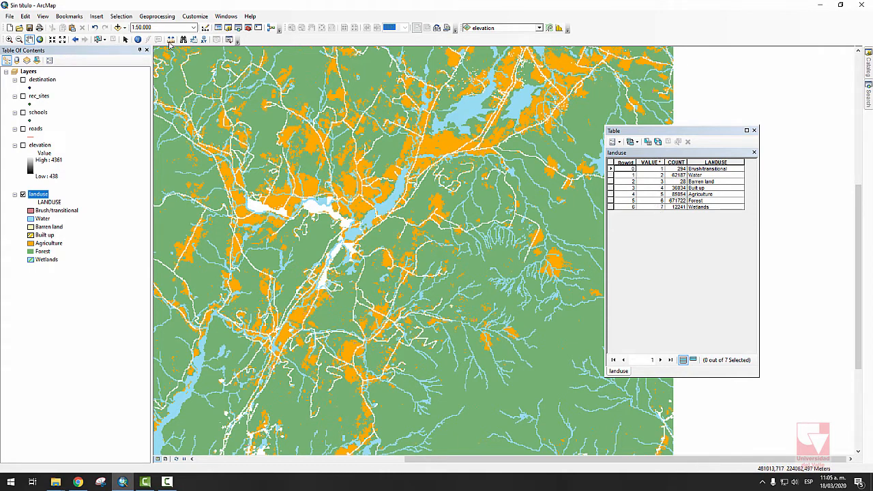
{"action": "left_click", "coordinate": [10, 40]}
{"action": "left_click_drag", "start_coordinate": [550, 185], "coordinate": [560, 202]}
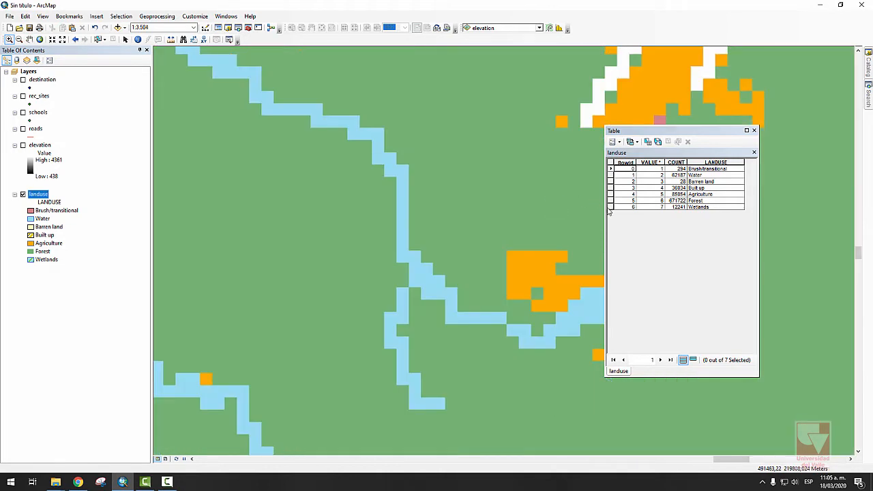
{"action": "left_click_drag", "start_coordinate": [645, 135], "coordinate": [690, 133]}
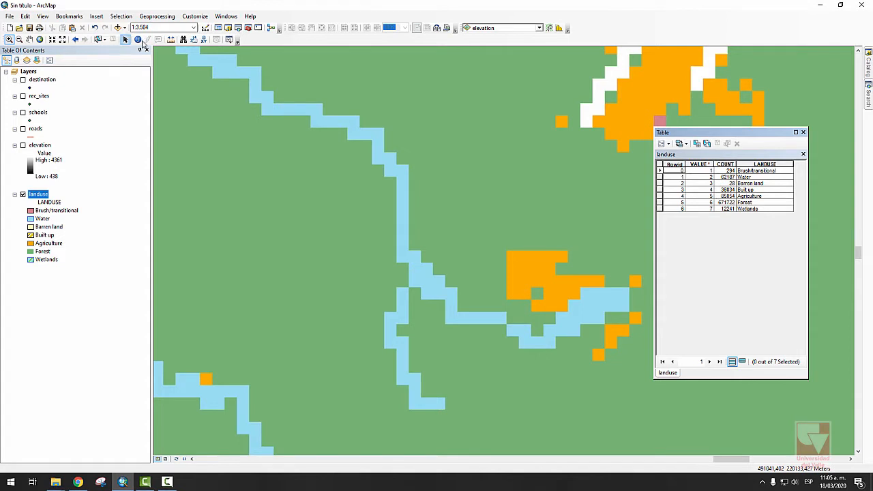
{"action": "left_click", "coordinate": [137, 39]}
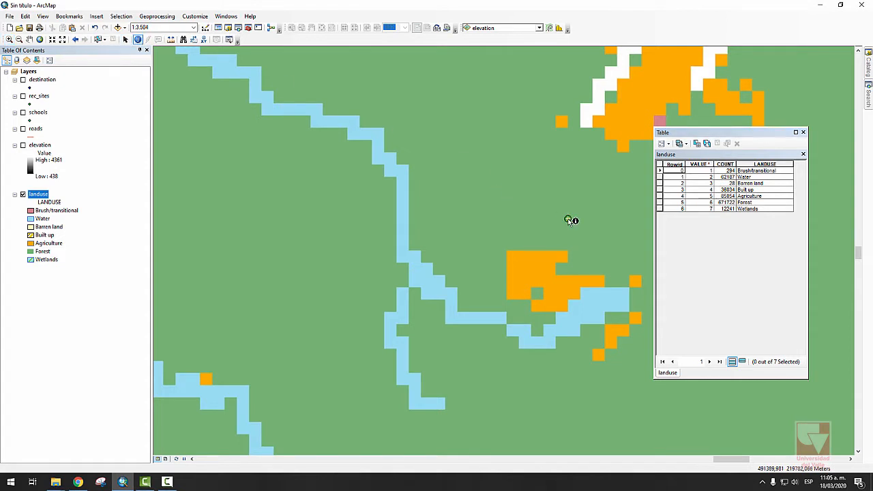
{"action": "left_click", "coordinate": [568, 221]}
{"action": "left_click_drag", "start_coordinate": [609, 87], "coordinate": [328, 92]}
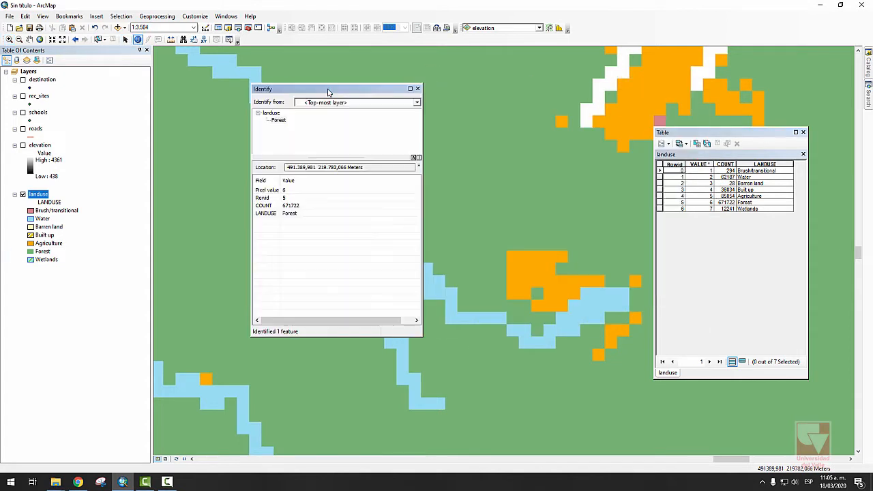
Identify Forest and Agriculture cells around the orange patch in the landuse raster to compare their attributes with the table.
{"action": "left_click", "coordinate": [508, 230]}
{"action": "left_click", "coordinate": [530, 264]}
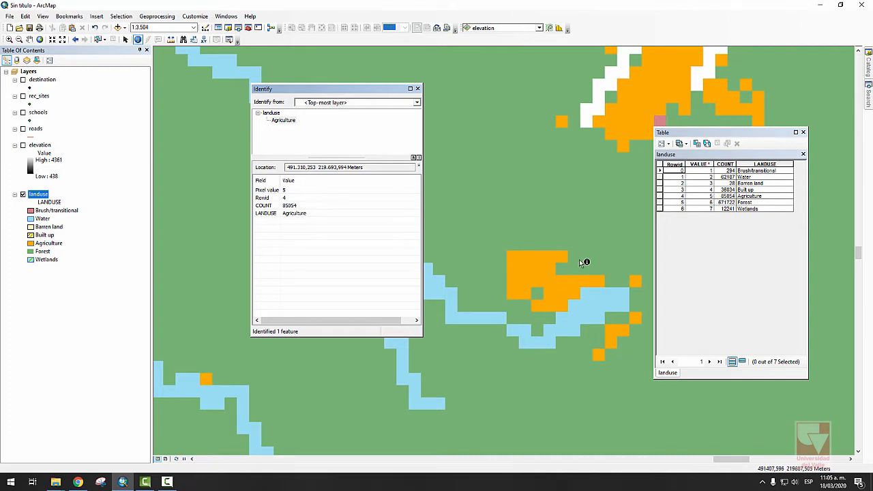
{"action": "left_click", "coordinate": [528, 268]}
{"action": "left_click", "coordinate": [587, 212]}
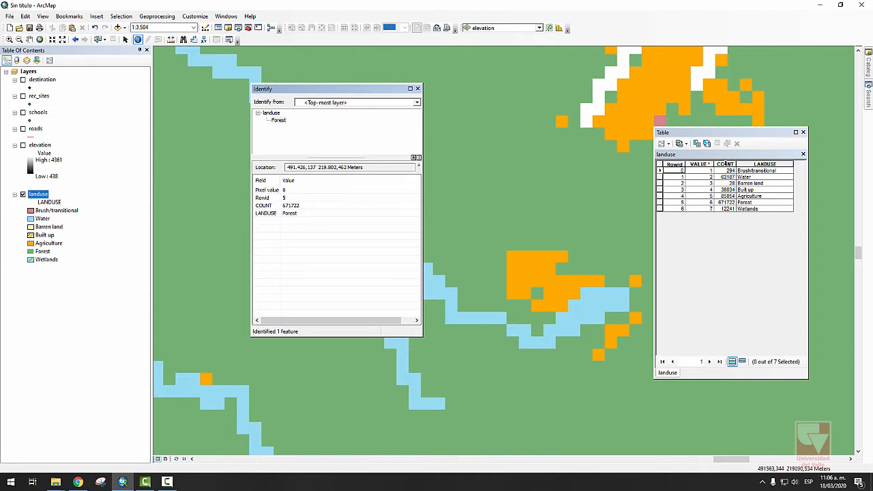
Open the statistics of the landuse table's COUNT field, review the minimum, maximum, sum and mean, and close the statistics window.
{"action": "left_click", "coordinate": [725, 164]}
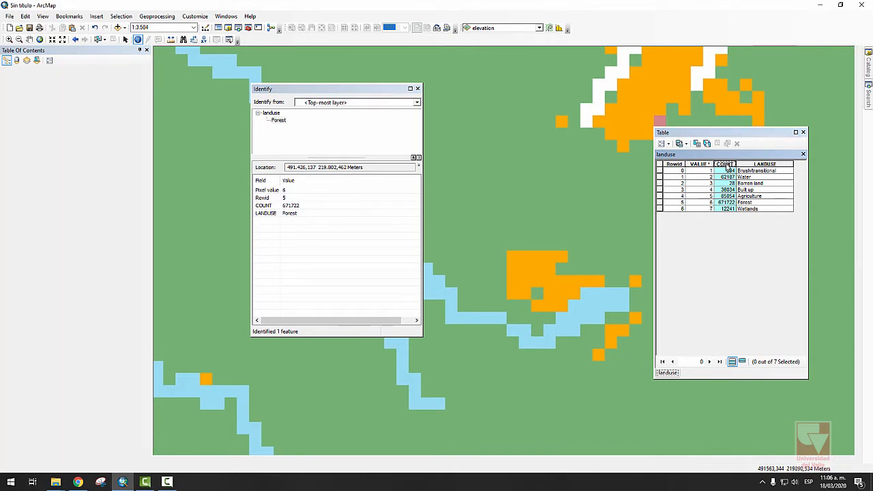
{"action": "right_click", "coordinate": [727, 169]}
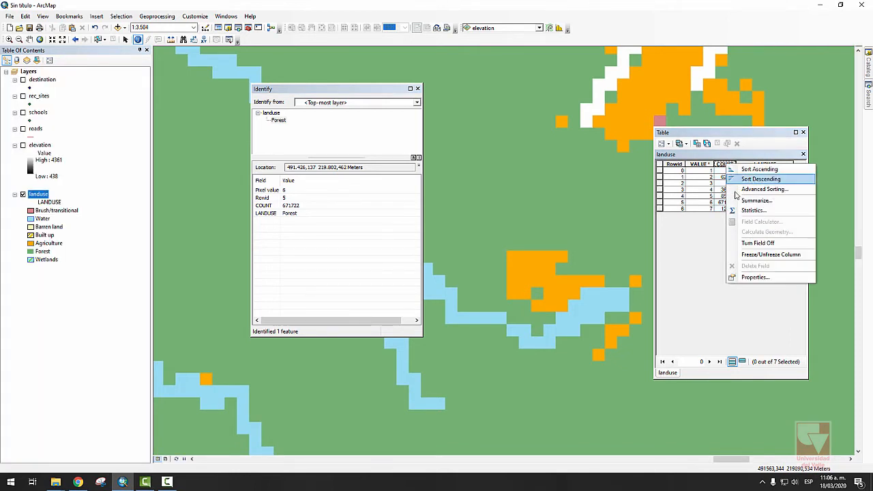
{"action": "left_click", "coordinate": [783, 212]}
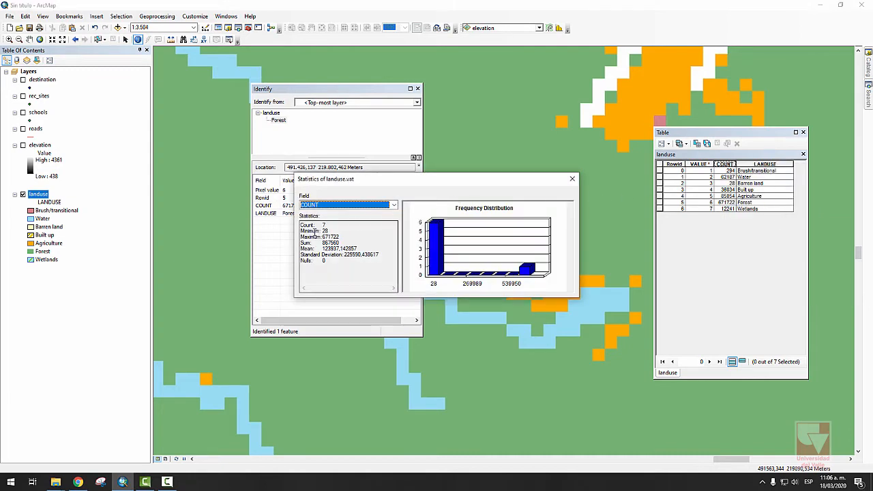
{"action": "left_click_drag", "start_coordinate": [478, 183], "coordinate": [475, 233]}
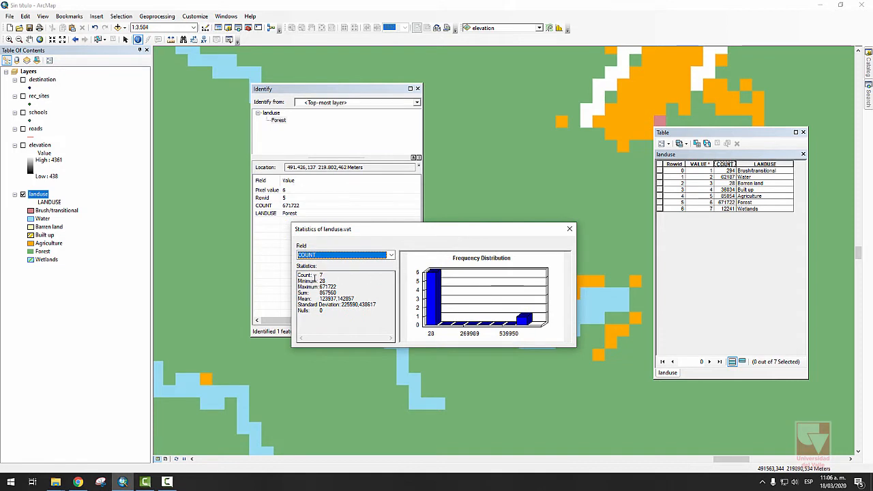
{"action": "left_click_drag", "start_coordinate": [320, 275], "coordinate": [327, 274]}
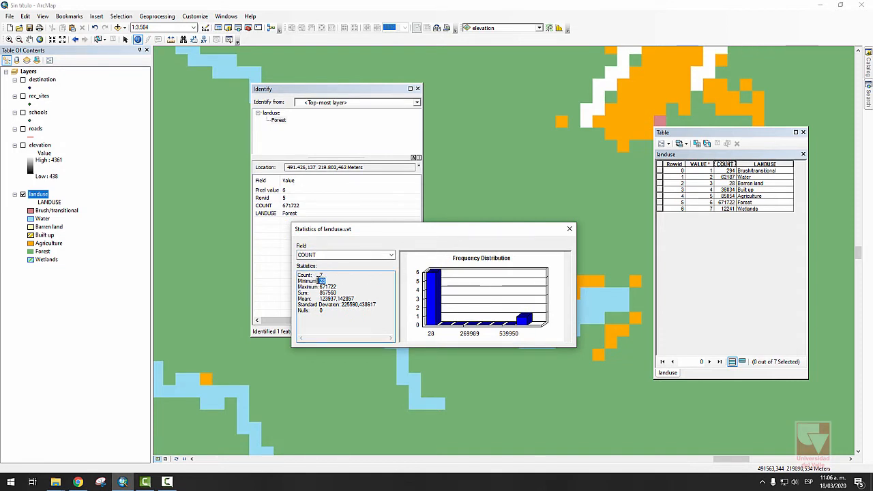
{"action": "left_click_drag", "start_coordinate": [319, 279], "coordinate": [321, 279]}
{"action": "mouse_move", "coordinate": [319, 286]}
{"action": "left_mouse_down"}
{"action": "mouse_move", "coordinate": [336, 288]}
{"action": "mouse_move", "coordinate": [319, 294]}
{"action": "left_mouse_up"}
{"action": "left_click", "coordinate": [328, 292]}
{"action": "left_click_drag", "start_coordinate": [317, 298], "coordinate": [341, 299]}
{"action": "left_click", "coordinate": [570, 229]}
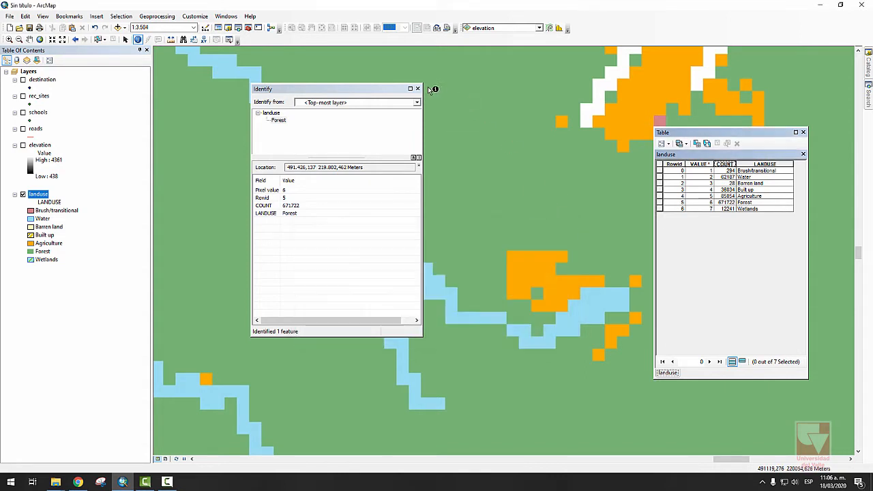
Close the identify results and the attribute table, and show the landuse raster at full extent.
{"action": "left_click", "coordinate": [418, 90]}
{"action": "left_click", "coordinate": [803, 132]}
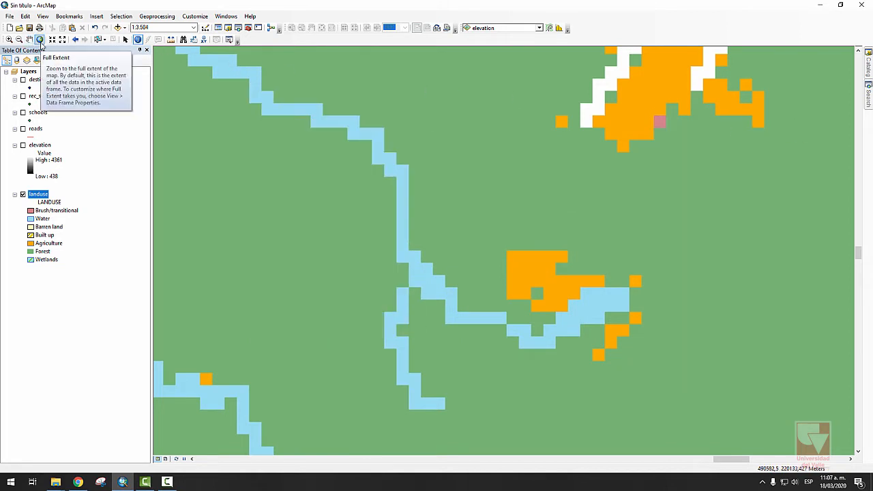
{"action": "left_click", "coordinate": [39, 40]}
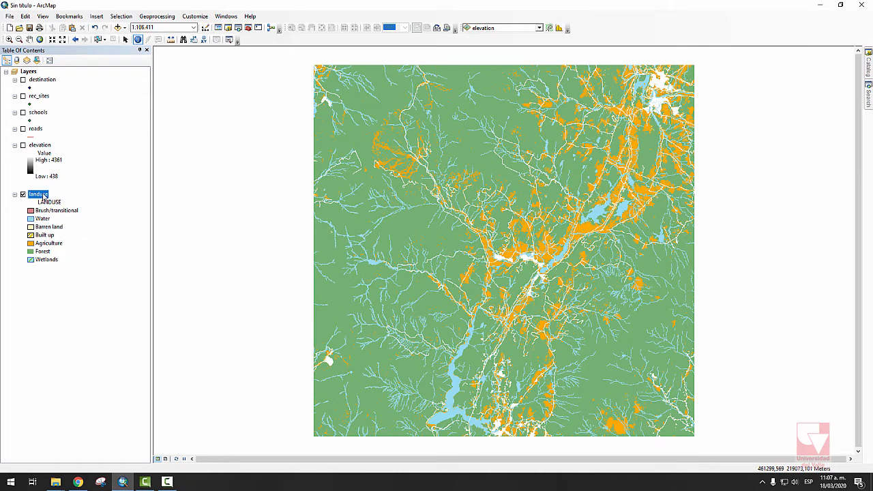
Review the landuse layer's unique-value symbology and the color choices for Agriculture and Barren land, closing the properties without applying changes.
{"action": "right_click", "coordinate": [43, 197]}
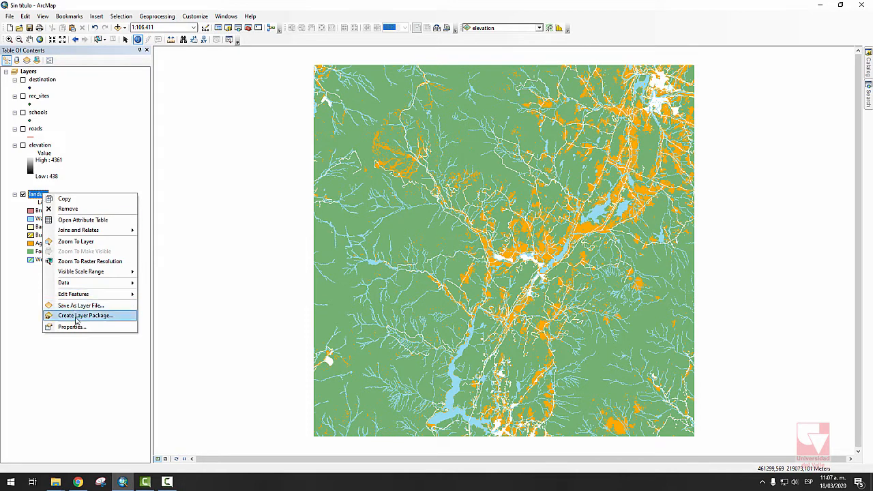
{"action": "left_click", "coordinate": [77, 327]}
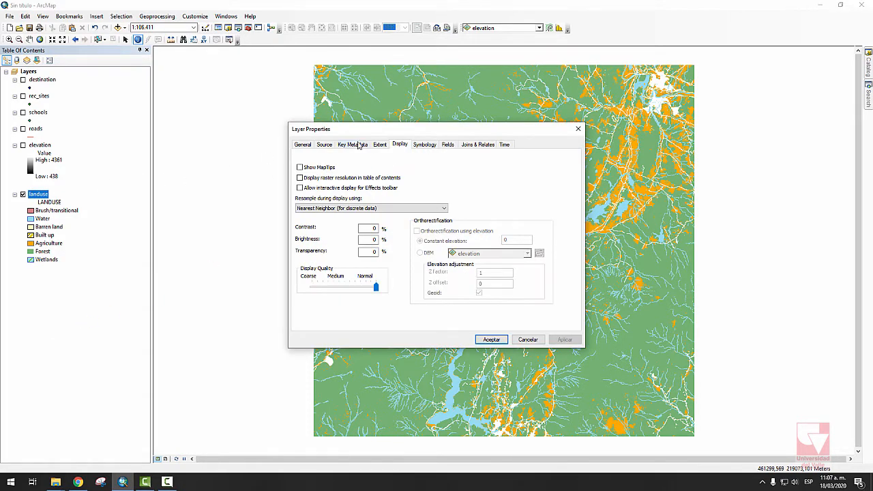
{"action": "left_click", "coordinate": [423, 145]}
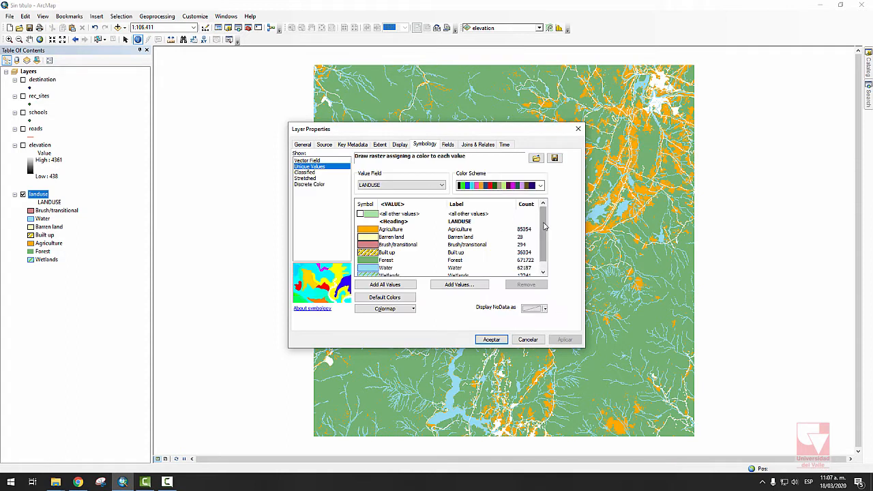
{"action": "mouse_move", "coordinate": [543, 210]}
{"action": "left_mouse_down"}
{"action": "mouse_move", "coordinate": [545, 242]}
{"action": "mouse_move", "coordinate": [543, 213]}
{"action": "left_mouse_up"}
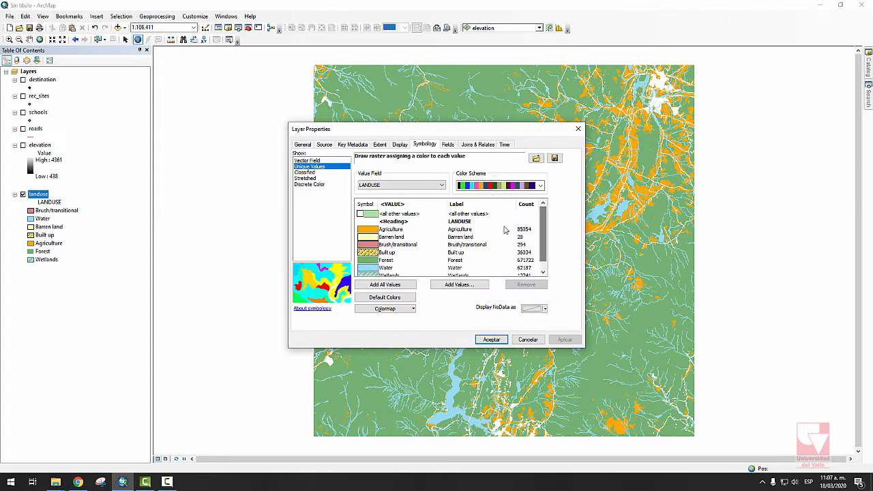
{"action": "left_click", "coordinate": [375, 232]}
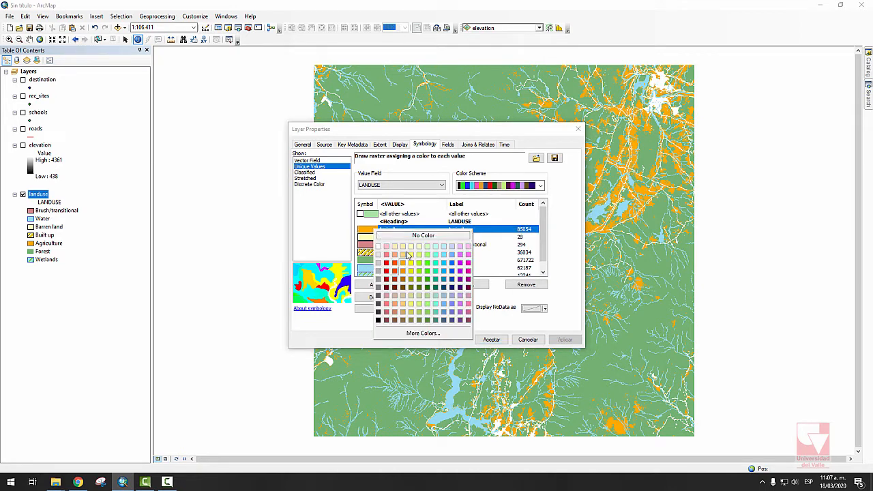
{"action": "left_click", "coordinate": [575, 225]}
{"action": "right_click", "coordinate": [375, 236]}
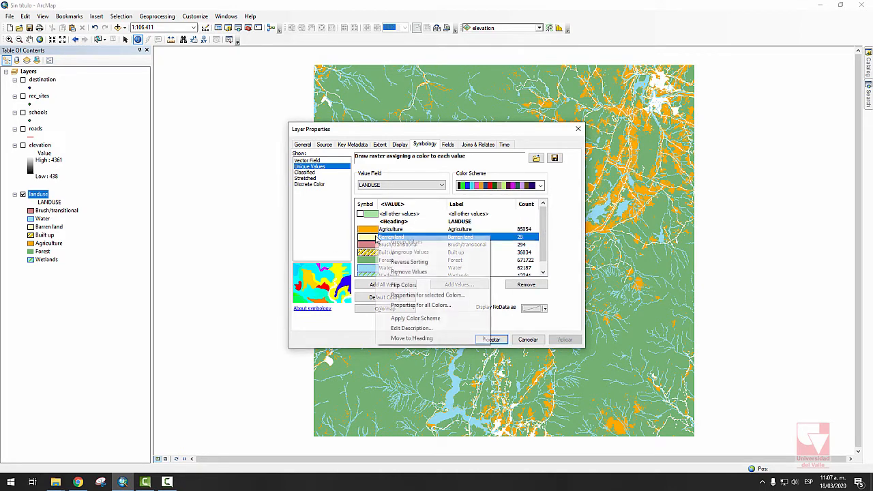
{"action": "double_click", "coordinate": [370, 238]}
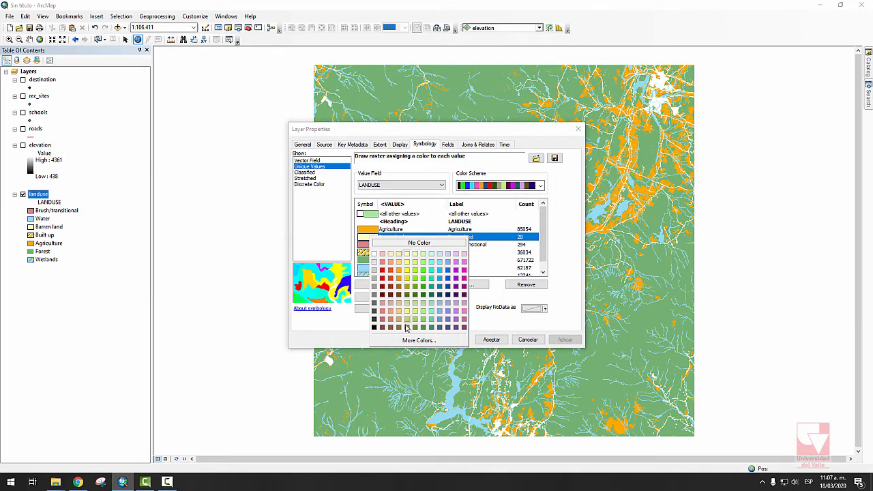
{"action": "left_click", "coordinate": [577, 271]}
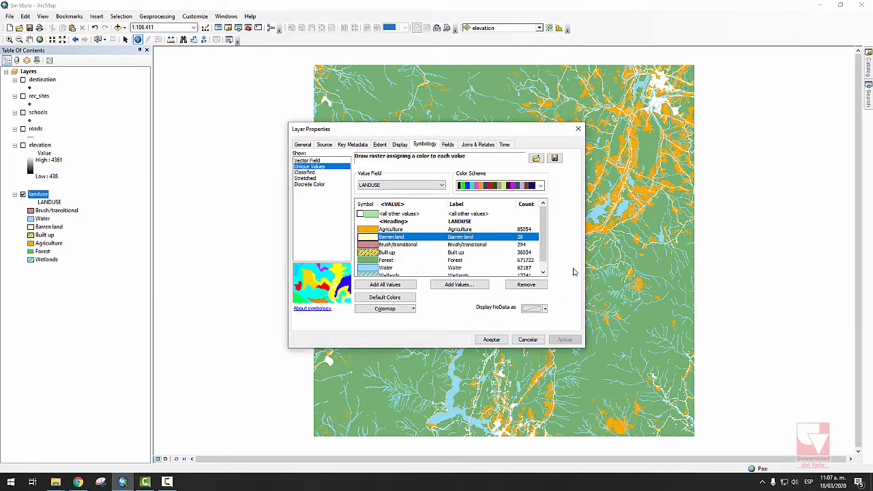
{"action": "left_click", "coordinate": [528, 340]}
Look through the symbol choices for the Brush/transitional class and close the selector without changing the symbol.
{"action": "double_click", "coordinate": [30, 212]}
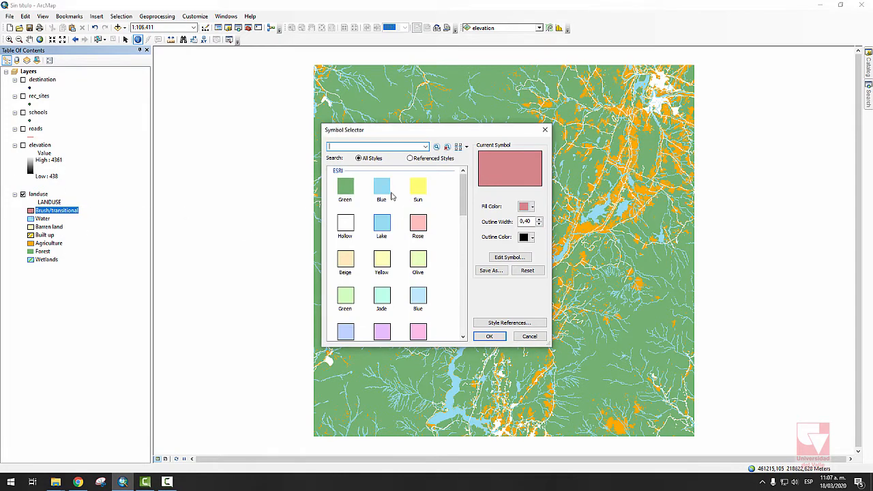
{"action": "mouse_move", "coordinate": [466, 187]}
{"action": "left_mouse_down"}
{"action": "mouse_move", "coordinate": [468, 300]}
{"action": "mouse_move", "coordinate": [459, 179]}
{"action": "left_mouse_up"}
{"action": "left_click", "coordinate": [528, 336]}
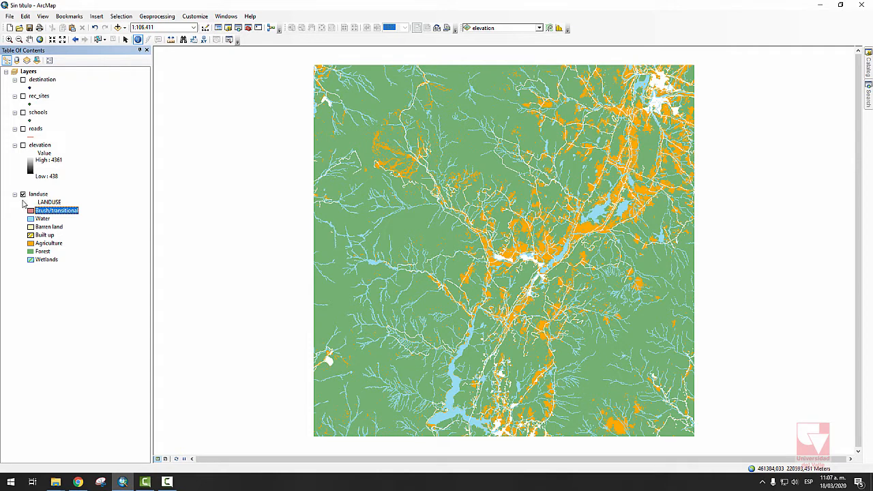
Hide the landuse layer and display the elevation raster.
{"action": "left_click", "coordinate": [23, 196]}
{"action": "left_click", "coordinate": [22, 195]}
{"action": "left_click", "coordinate": [22, 146]}
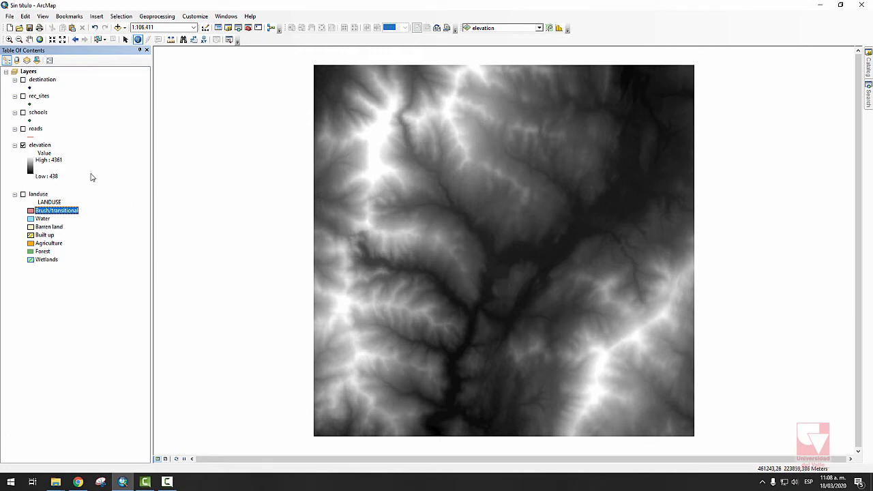
Apply the pink-to-dark-red spectrum color ramp, running through blue, green and yellow, to the elevation raster.
{"action": "double_click", "coordinate": [30, 168]}
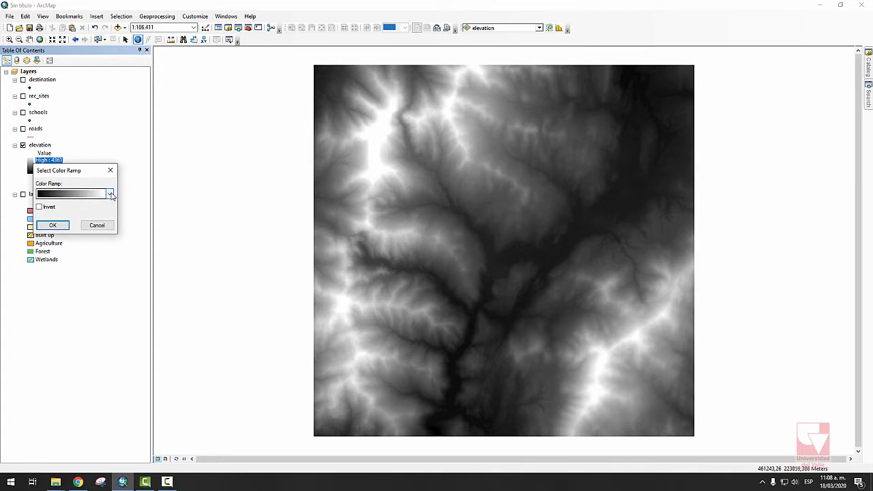
{"action": "left_click", "coordinate": [110, 195]}
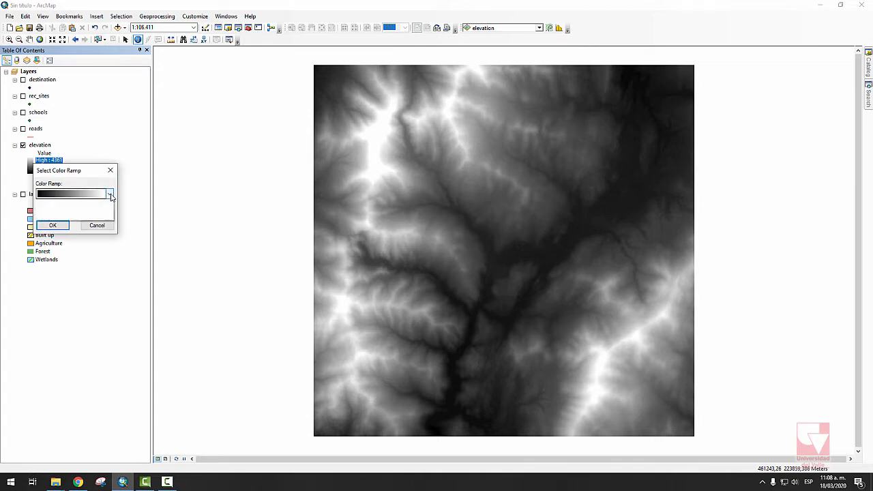
{"action": "mouse_move", "coordinate": [110, 309]}
{"action": "left_mouse_down"}
{"action": "mouse_move", "coordinate": [114, 217]}
{"action": "mouse_move", "coordinate": [120, 324]}
{"action": "left_mouse_up"}
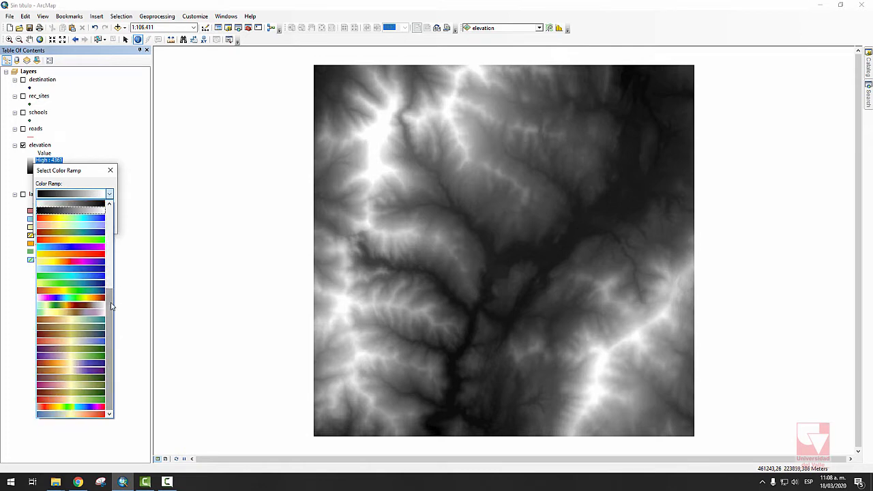
{"action": "left_click", "coordinate": [89, 299]}
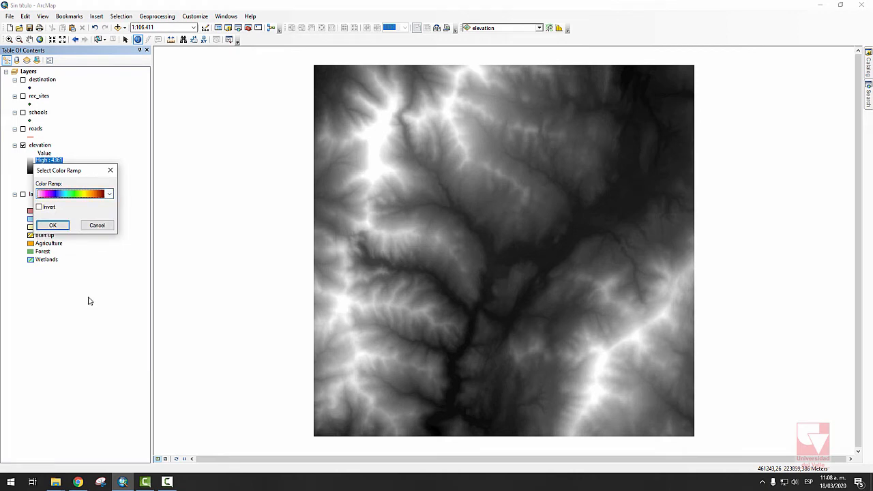
{"action": "left_click", "coordinate": [54, 226]}
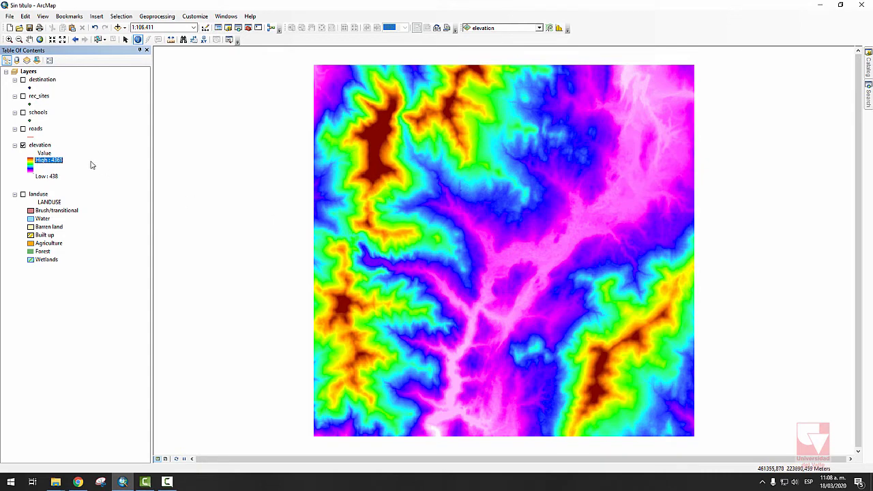
Set the elevation raster's color ramp to the terrain ramp running from pale green through orange and brown to white.
{"action": "left_click", "coordinate": [30, 168]}
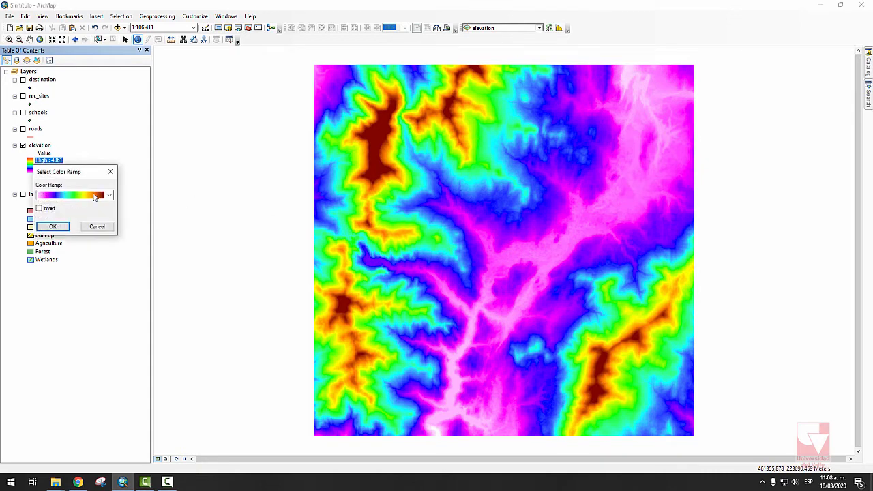
{"action": "left_click", "coordinate": [95, 197]}
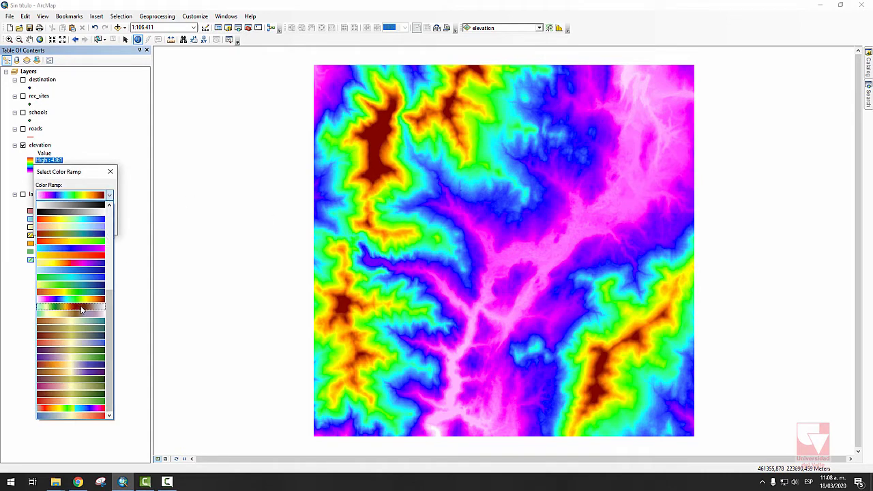
{"action": "left_click", "coordinate": [81, 310]}
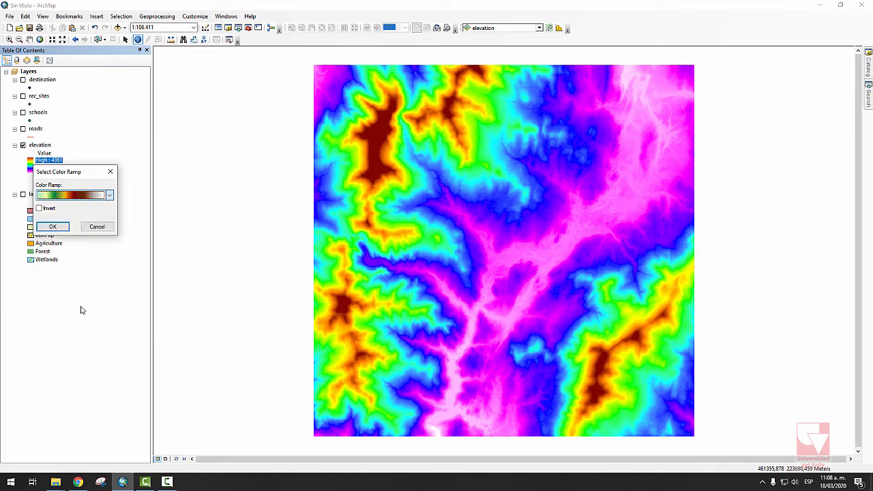
{"action": "left_click", "coordinate": [54, 228]}
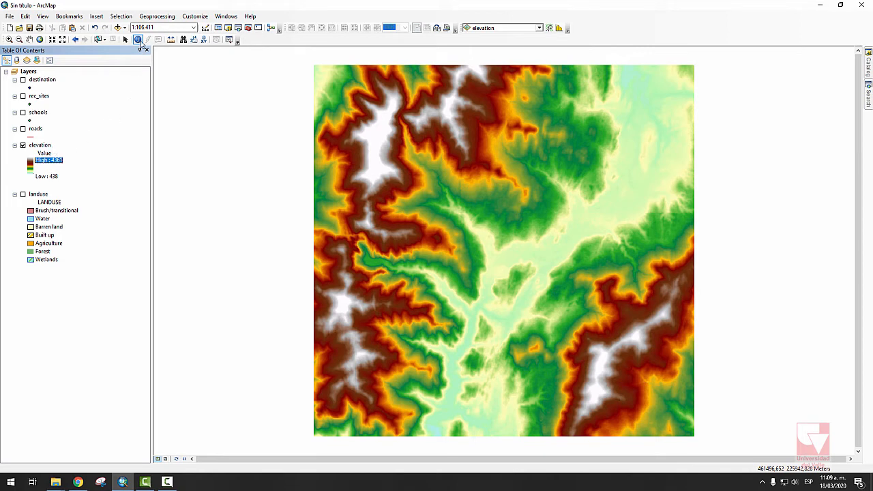
Identify elevation cells in the pale northeastern valley and on the white southeastern ridge, keeping the results window clear of the sampled areas.
{"action": "left_click", "coordinate": [655, 96]}
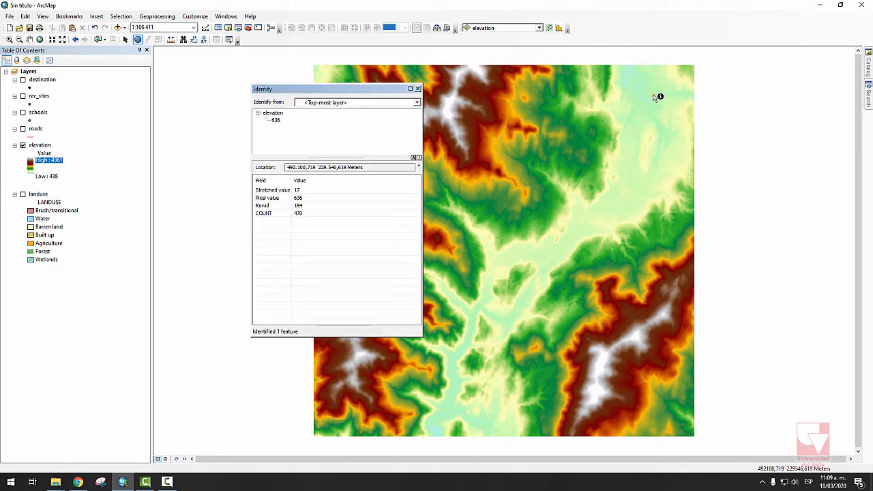
{"action": "left_click_drag", "start_coordinate": [362, 94], "coordinate": [282, 102]}
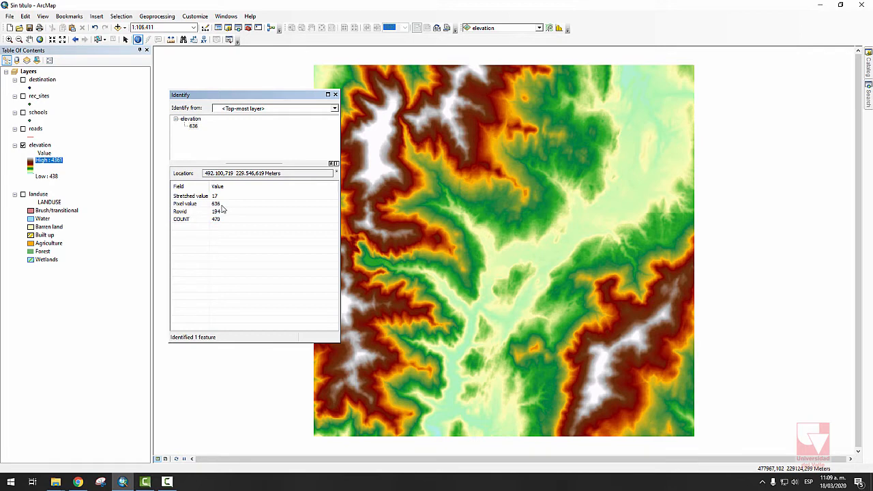
{"action": "left_click", "coordinate": [631, 175]}
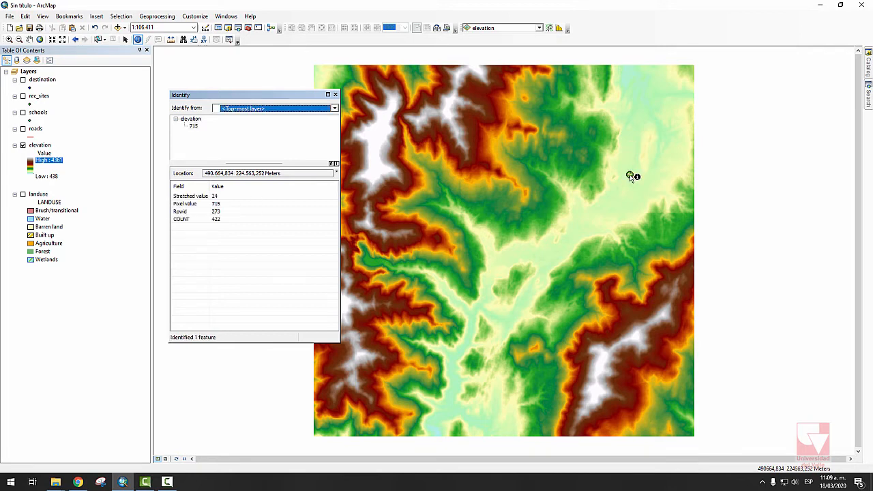
{"action": "left_click", "coordinate": [632, 176]}
{"action": "left_click", "coordinate": [603, 362]}
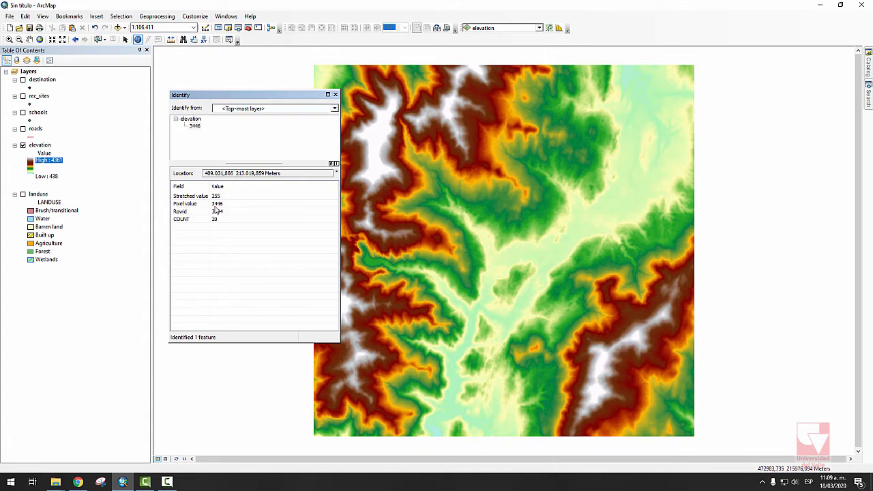
{"action": "left_click", "coordinate": [600, 362]}
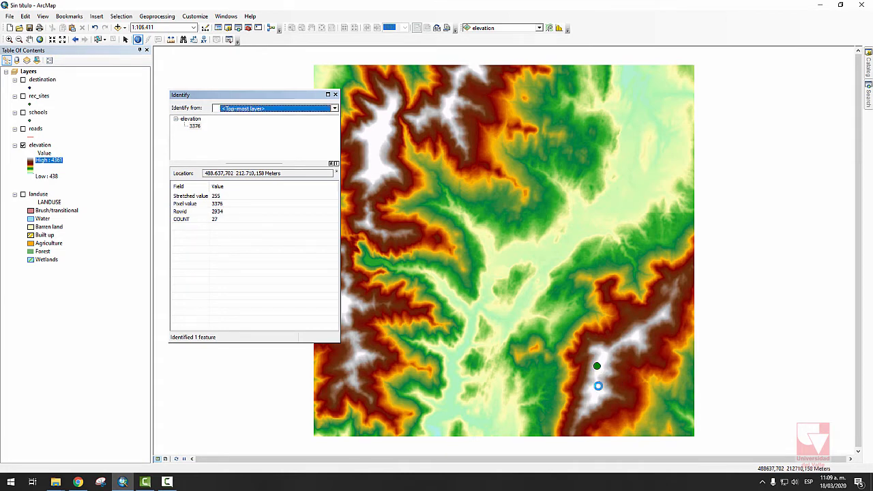
Identify elevation cells on the white southeastern ridge and along the pale valley from the northeast toward the map's center.
{"action": "left_click", "coordinate": [601, 393]}
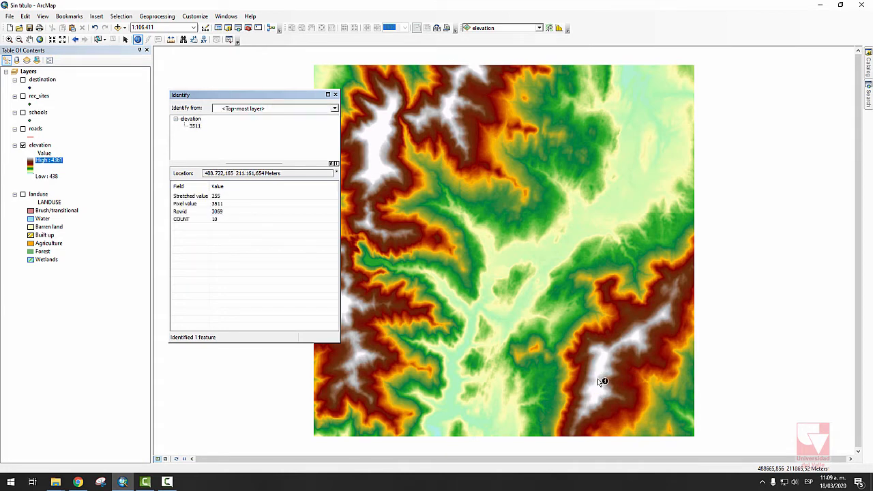
{"action": "left_click", "coordinate": [600, 371]}
{"action": "left_click", "coordinate": [634, 178]}
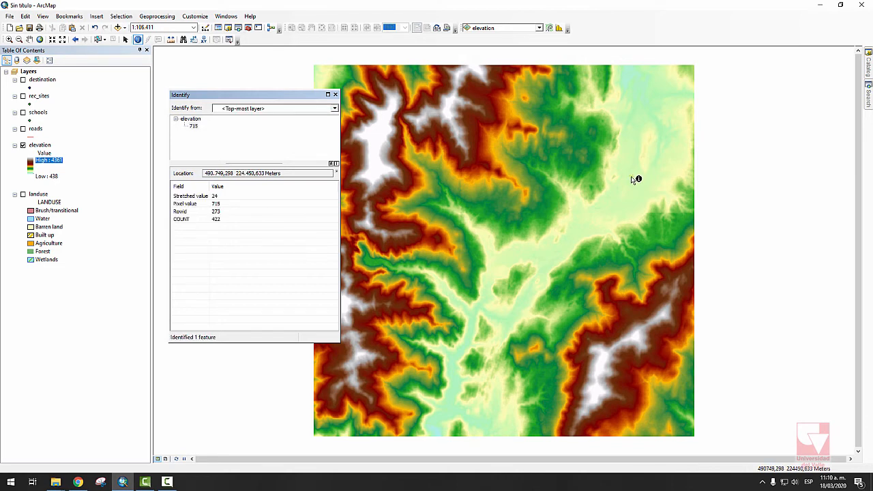
{"action": "left_click", "coordinate": [635, 179]}
{"action": "left_click", "coordinate": [637, 127]}
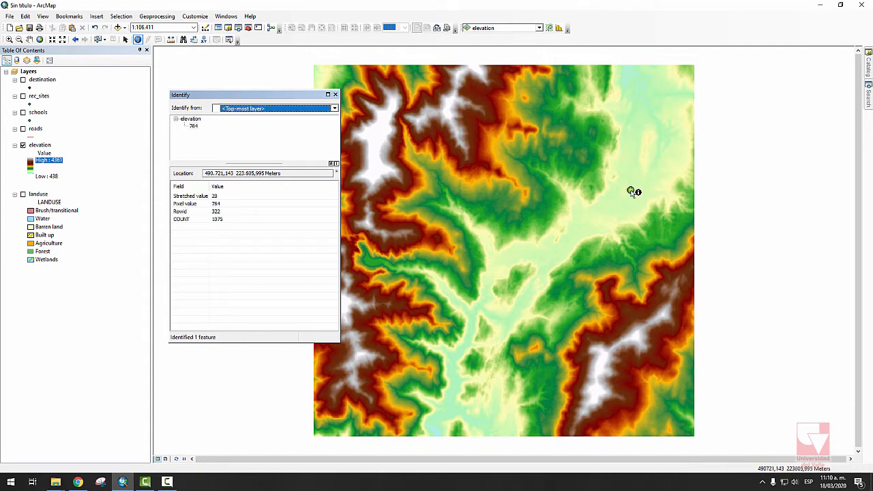
{"action": "left_click", "coordinate": [586, 219]}
{"action": "left_click", "coordinate": [537, 269]}
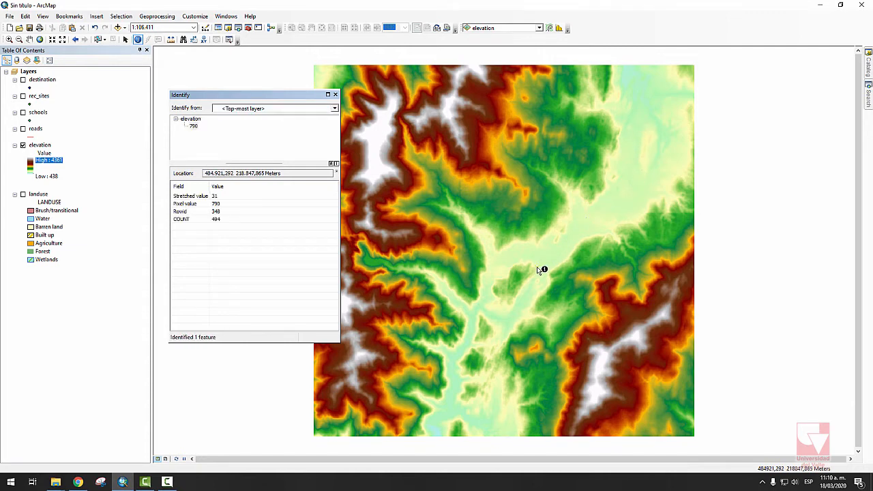
{"action": "left_click", "coordinate": [500, 264]}
{"action": "left_click", "coordinate": [468, 290]}
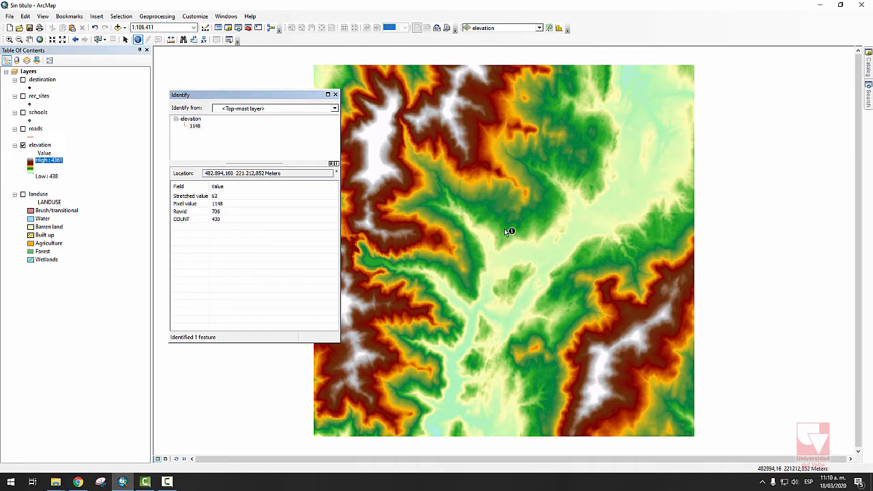
Identify more elevation cells in the central valley, on the southeastern ridge and in the southwestern mountains, and close the identify results.
{"action": "left_click", "coordinate": [581, 218]}
{"action": "left_click", "coordinate": [581, 219]}
{"action": "left_click", "coordinate": [594, 225]}
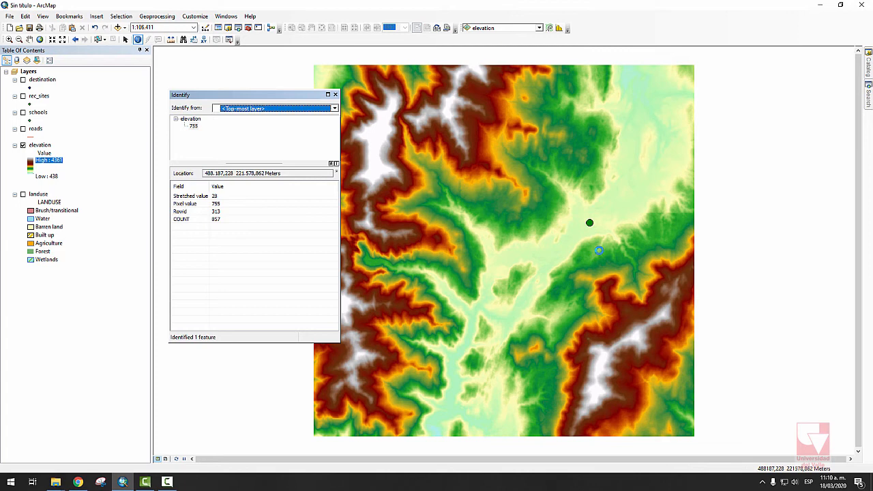
{"action": "left_click", "coordinate": [640, 339]}
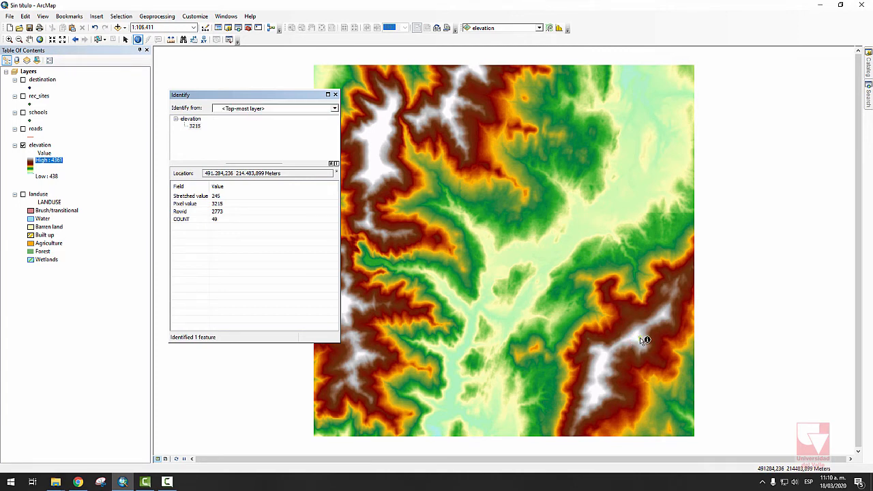
{"action": "left_click", "coordinate": [393, 348]}
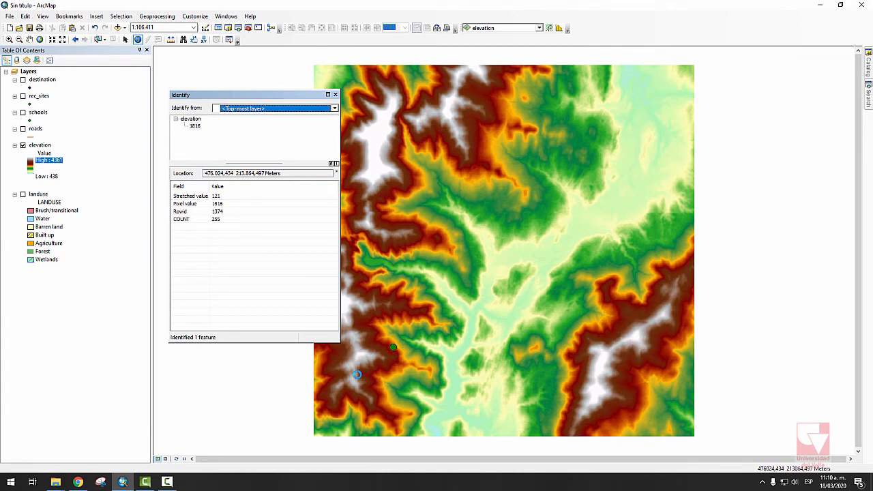
{"action": "left_click", "coordinate": [346, 394]}
{"action": "left_click", "coordinate": [561, 387]}
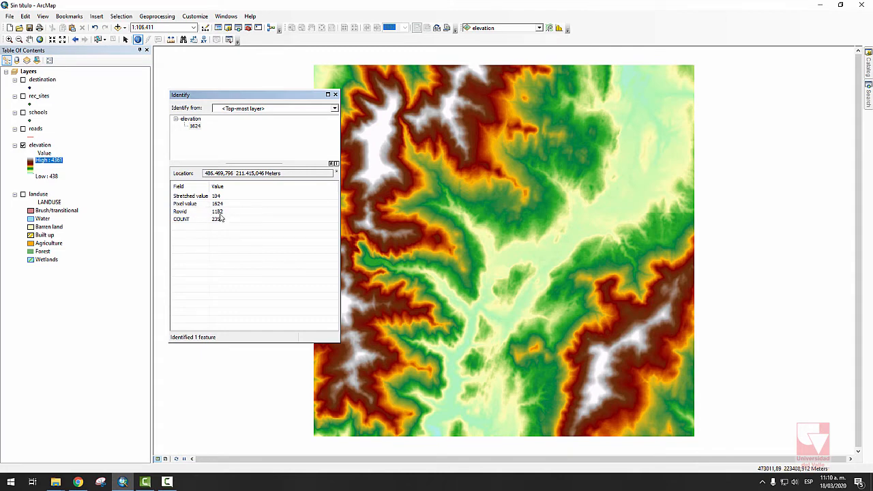
{"action": "left_click", "coordinate": [334, 96]}
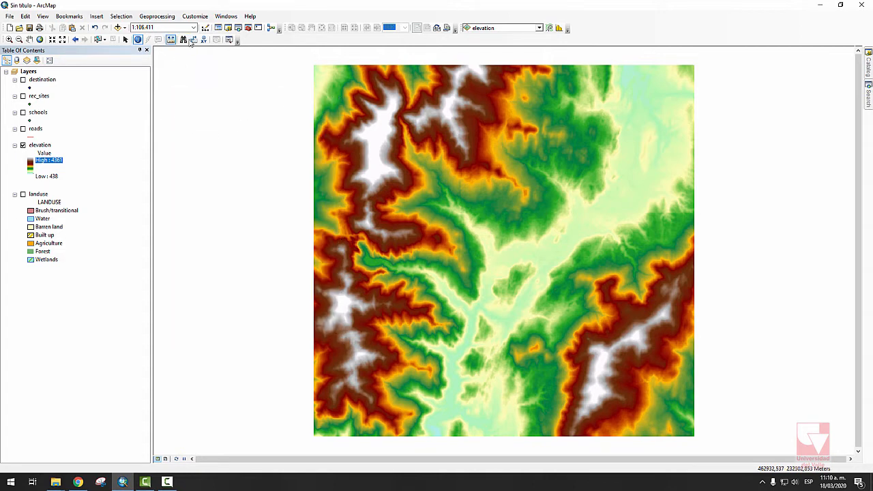
Start the Spatial Analyst Hillshade surface tool with the elevation raster as its input.
{"action": "left_click", "coordinate": [247, 30]}
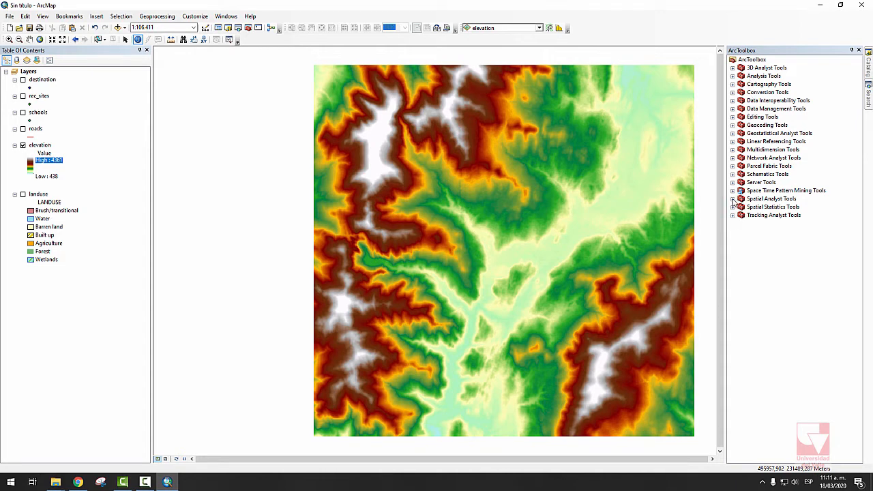
{"action": "left_click", "coordinate": [733, 199]}
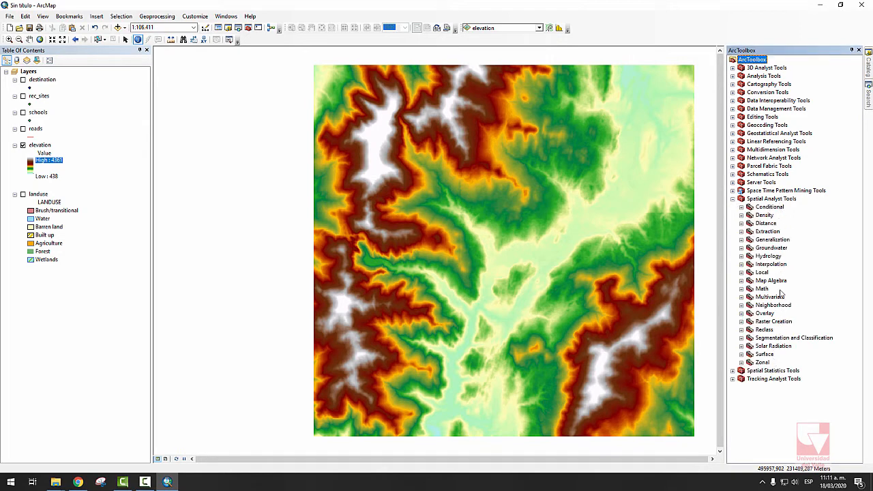
{"action": "left_click", "coordinate": [741, 355]}
{"action": "scroll", "coordinate": [791, 328], "scroll_direction": "down", "scroll_amount": 1}
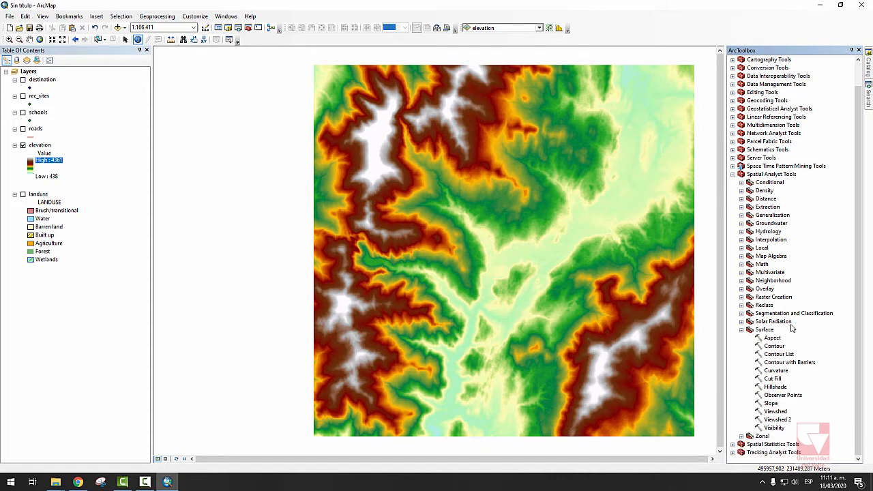
{"action": "double_click", "coordinate": [774, 387]}
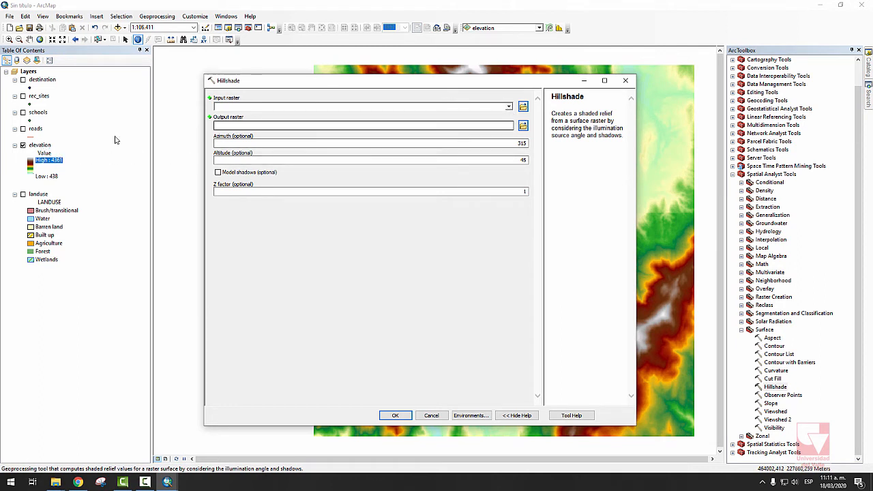
{"action": "left_click", "coordinate": [509, 106]}
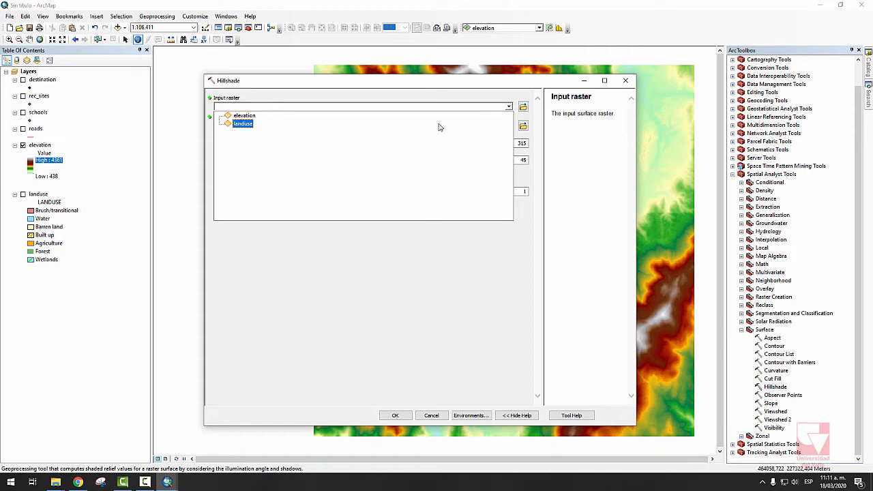
{"action": "left_click", "coordinate": [246, 118]}
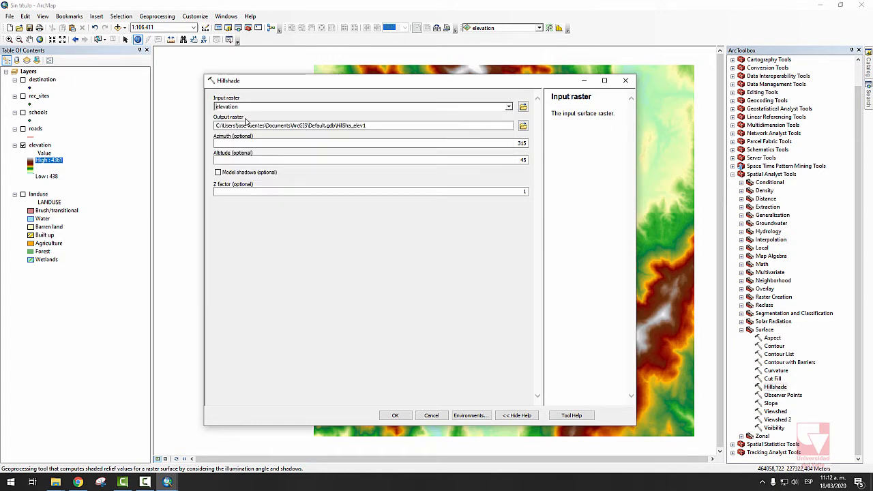
Browse to the folder C:\Ejercicios_SIG\Spatial\Spatial as the location for the hillshade output raster.
{"action": "left_click", "coordinate": [524, 126]}
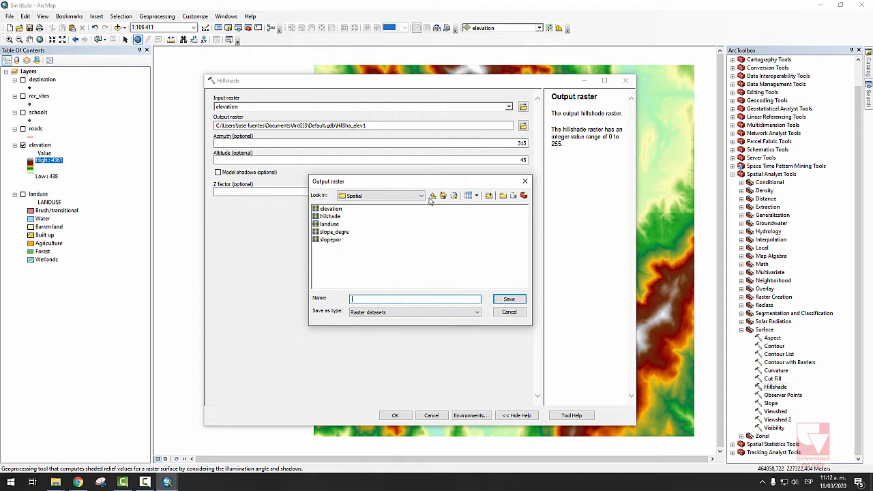
{"action": "left_click", "coordinate": [394, 197]}
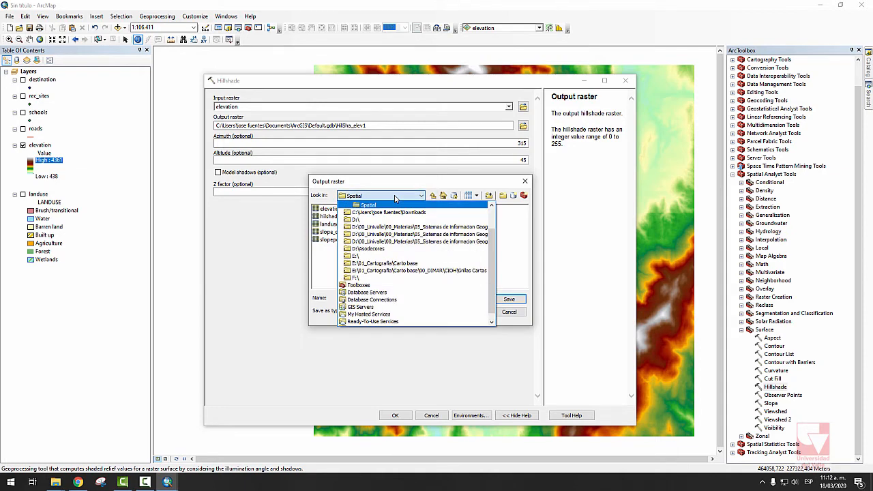
{"action": "left_click", "coordinate": [394, 197]}
{"action": "left_click", "coordinate": [432, 195]}
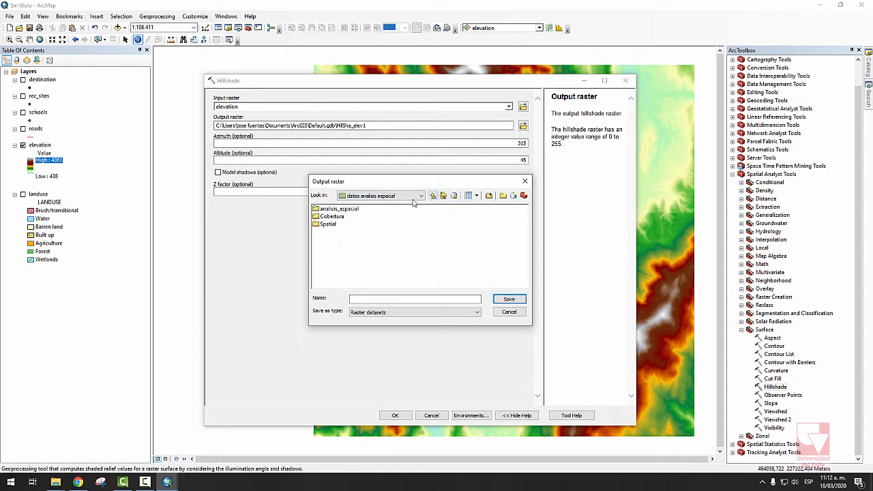
{"action": "left_click", "coordinate": [403, 195]}
{"action": "left_click", "coordinate": [365, 224]}
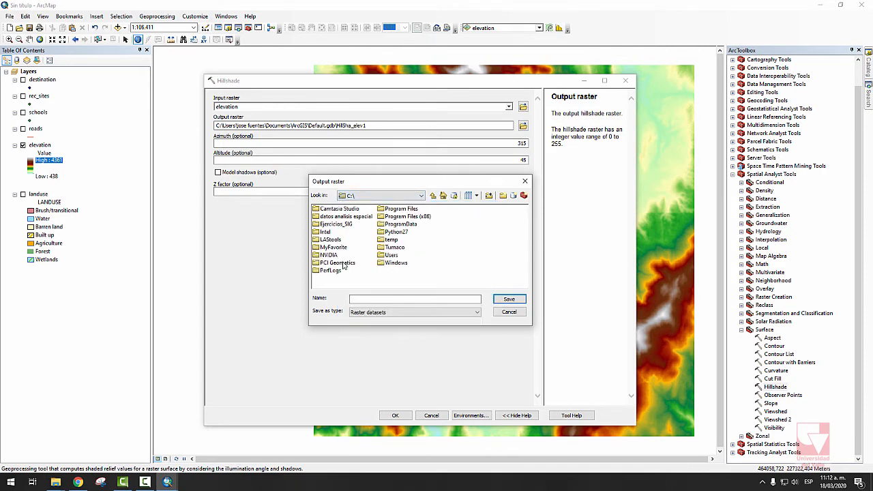
{"action": "double_click", "coordinate": [333, 225]}
{"action": "double_click", "coordinate": [327, 213]}
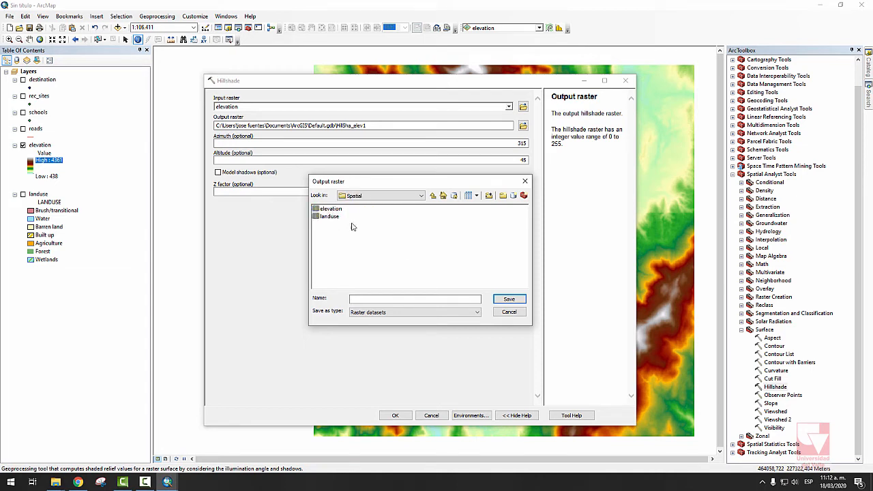
Name the hillshade output sombras1 and save it as a raster dataset.
{"action": "left_click", "coordinate": [402, 298]}
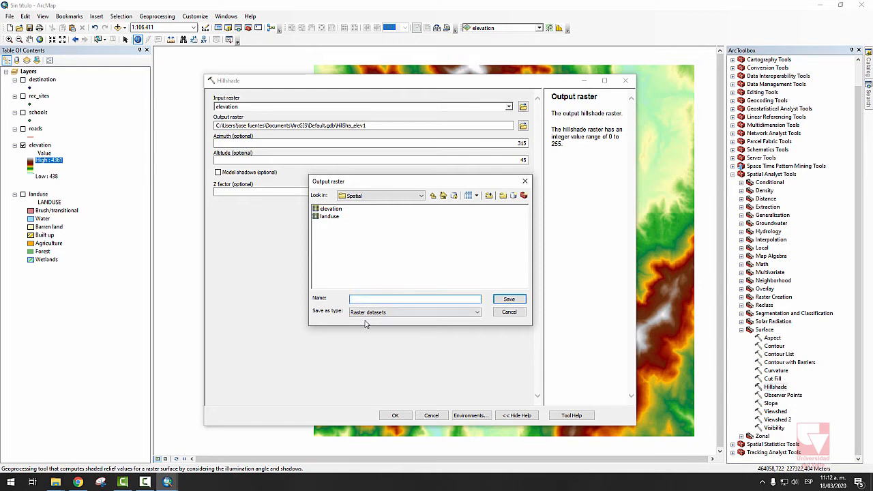
{"action": "left_click", "coordinate": [373, 314]}
{"action": "left_click", "coordinate": [387, 319]}
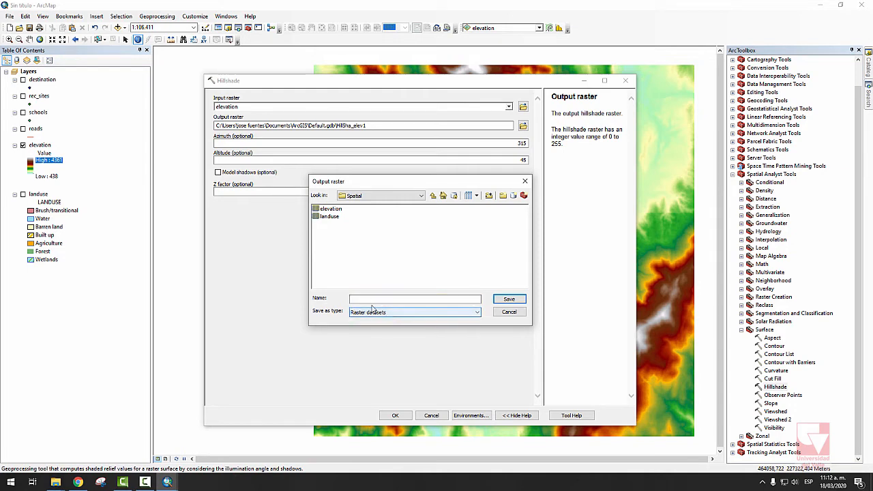
{"action": "left_click", "coordinate": [367, 298]}
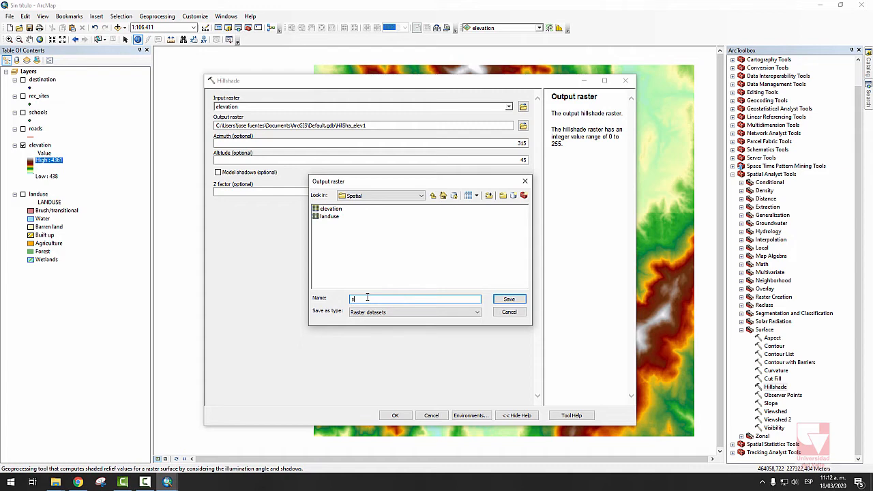
{"action": "type", "text": "s1"}
{"action": "left_click", "coordinate": [508, 299]}
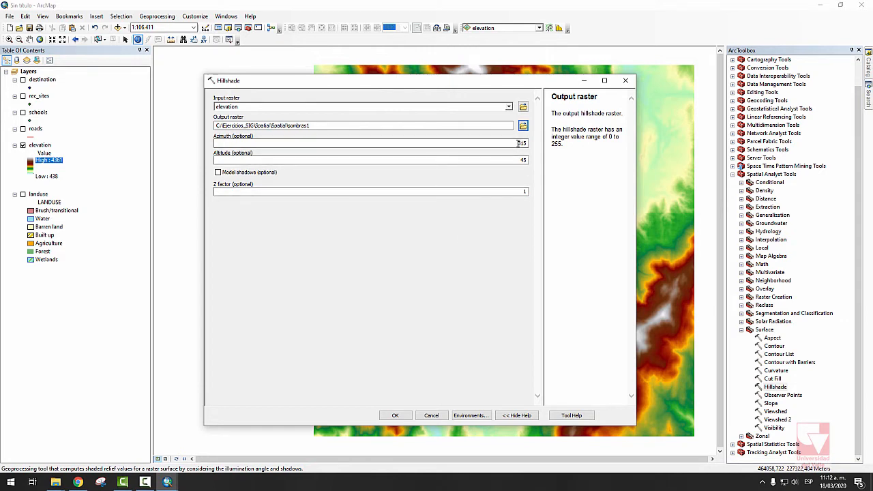
Review the azimuth and altitude help, keep azimuth 315 and altitude 45, and run the Hillshade tool.
{"action": "left_click", "coordinate": [240, 144]}
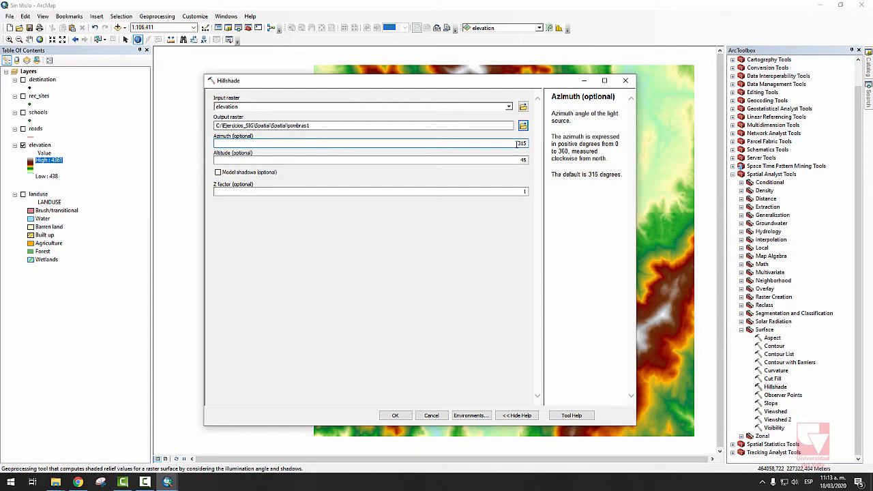
{"action": "key", "text": "Tab"}
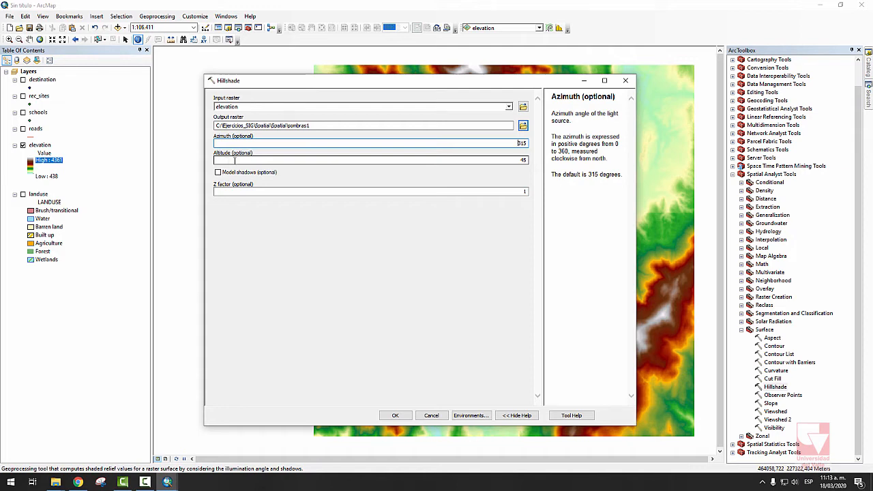
{"action": "left_click", "coordinate": [522, 160]}
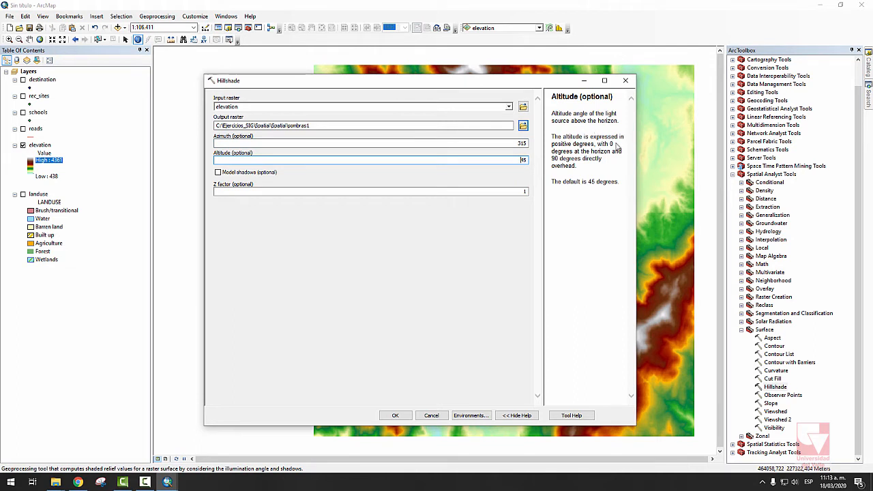
{"action": "left_click", "coordinate": [404, 143]}
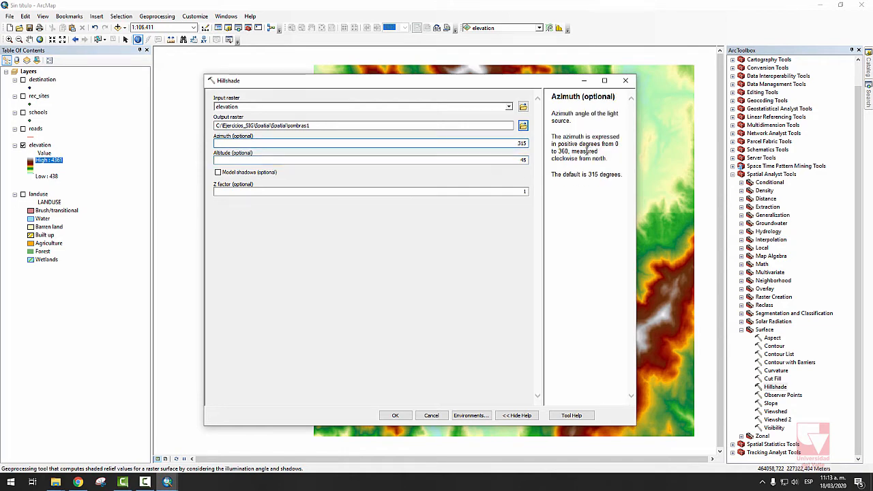
{"action": "left_click", "coordinate": [395, 416]}
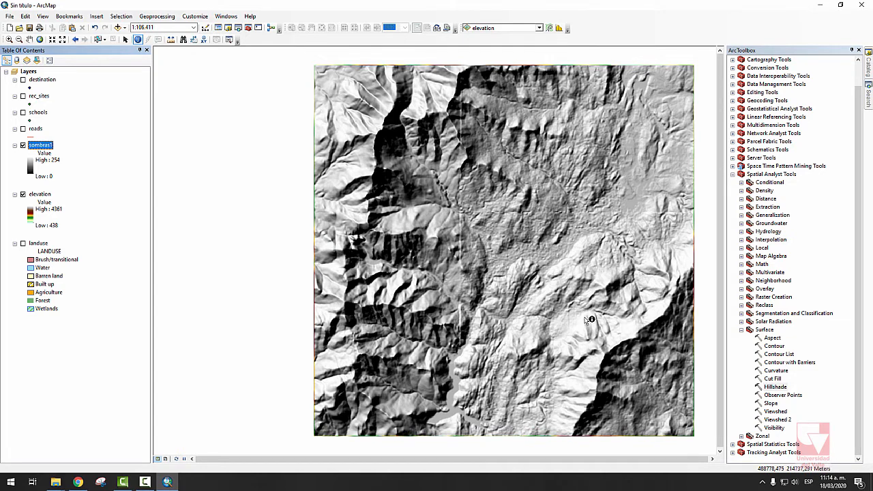
Toggle the sombras1 layer's visibility several times to compare the hillshade with the elevation raster, leaving it displayed.
{"action": "left_click", "coordinate": [22, 145]}
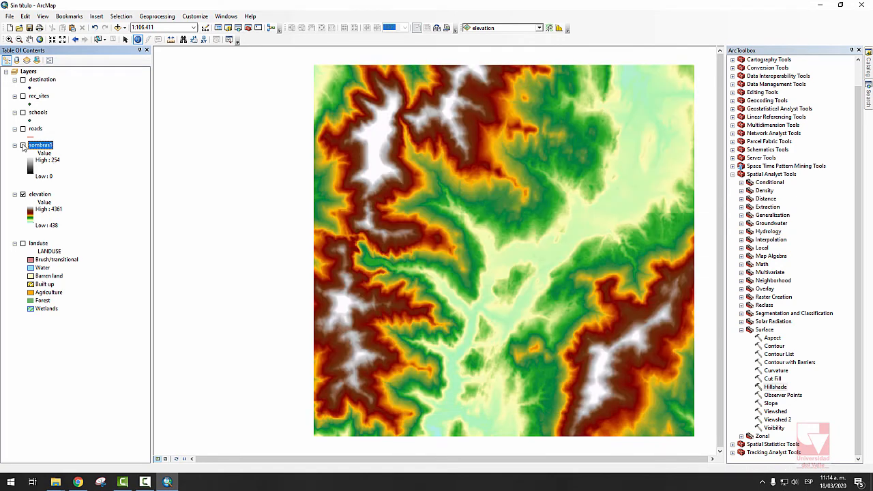
{"action": "left_click", "coordinate": [22, 146]}
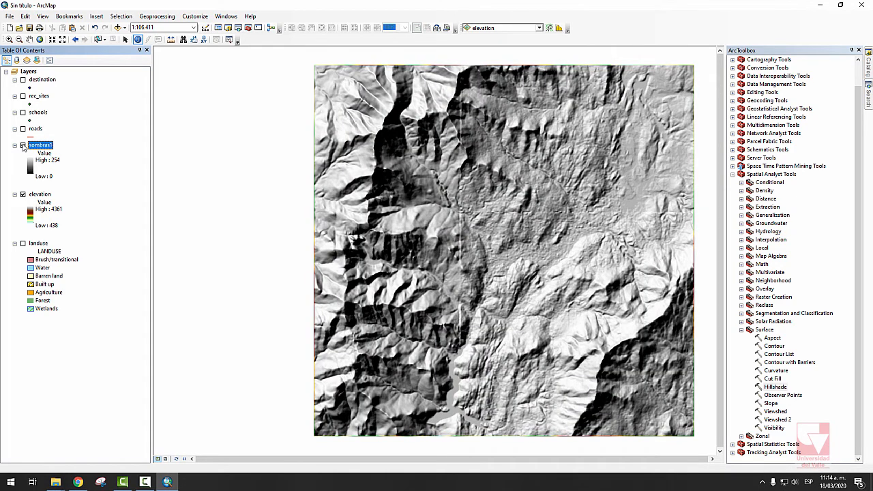
{"action": "left_click", "coordinate": [23, 145]}
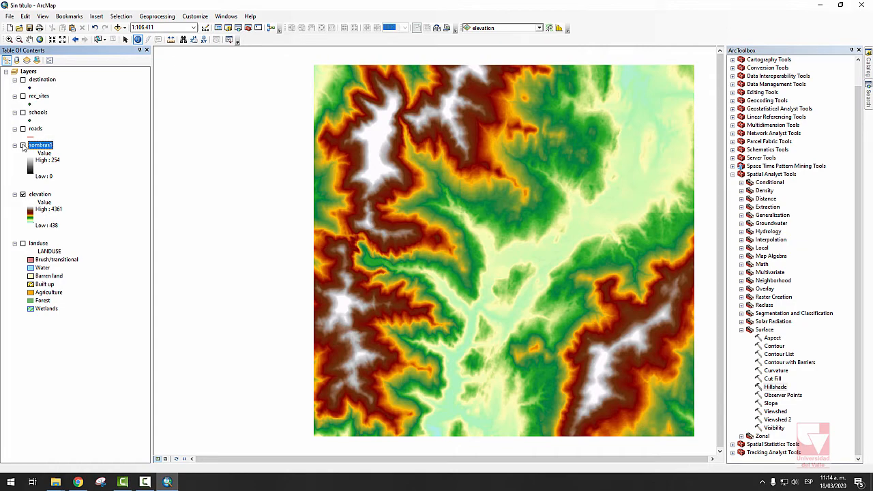
{"action": "left_click", "coordinate": [22, 145]}
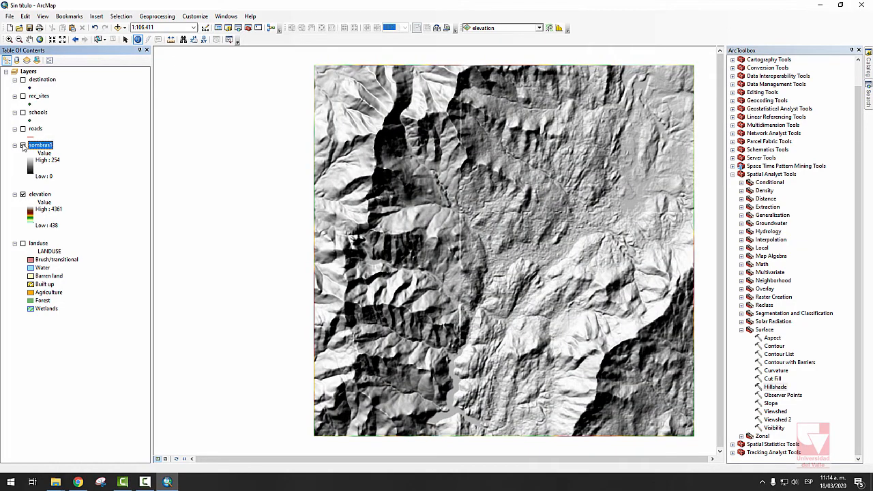
{"action": "left_click", "coordinate": [22, 145]}
{"action": "left_click", "coordinate": [22, 146]}
Start a second Hillshade with elevation as the input raster and save the output as sombras2 in the Spatial folder.
{"action": "double_click", "coordinate": [778, 387]}
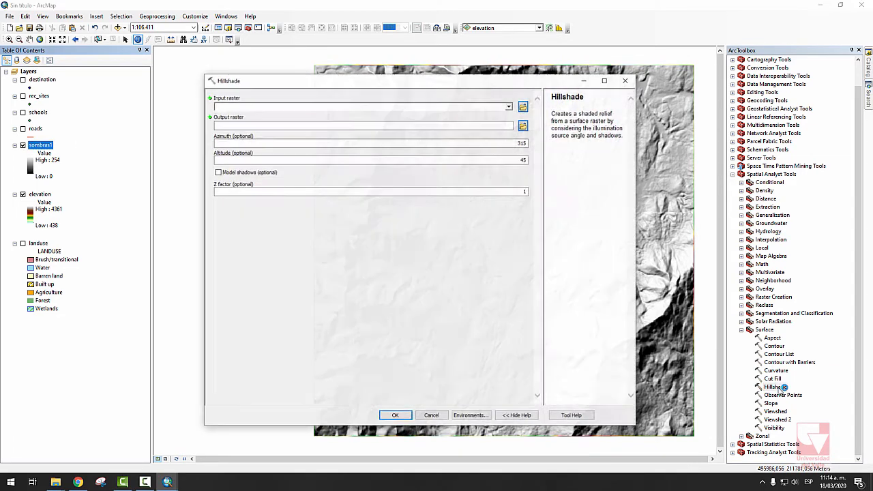
{"action": "left_click", "coordinate": [510, 107]}
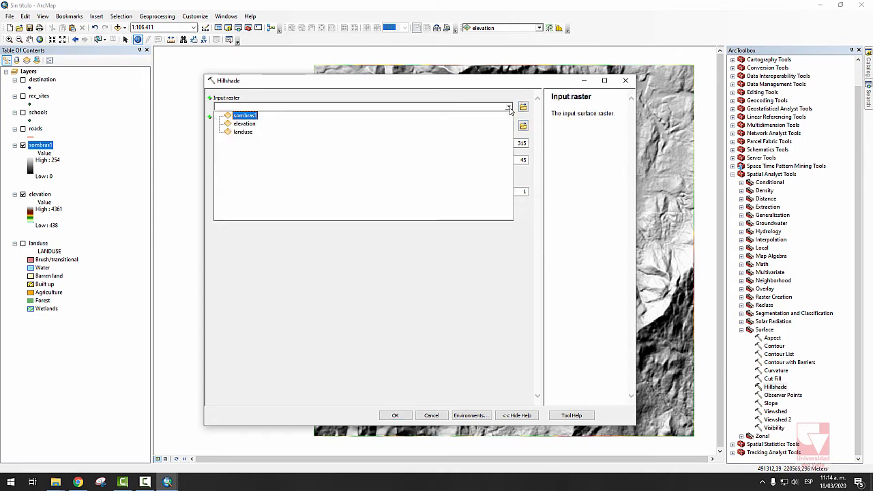
{"action": "left_click", "coordinate": [247, 116]}
{"action": "left_click", "coordinate": [510, 107]}
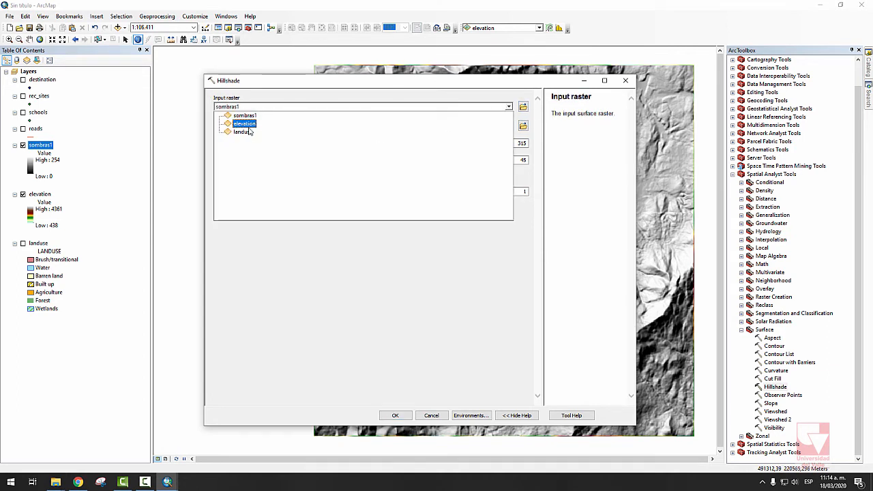
{"action": "left_click", "coordinate": [244, 124]}
{"action": "left_click", "coordinate": [523, 127]}
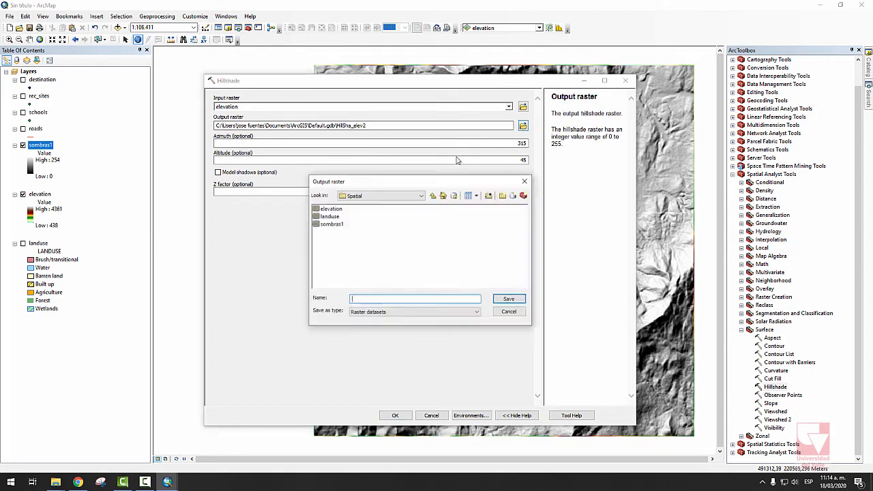
{"action": "type", "text": "s"}
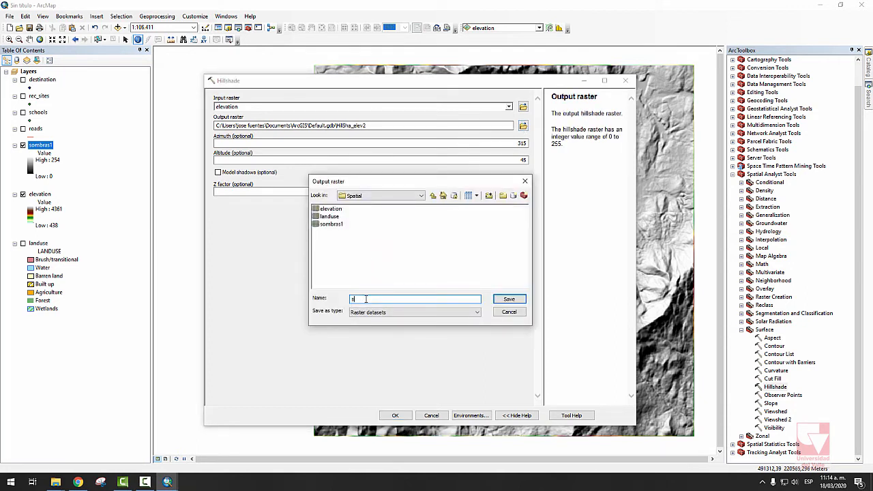
{"action": "type", "text": "ombras2"}
{"action": "left_click", "coordinate": [509, 299]}
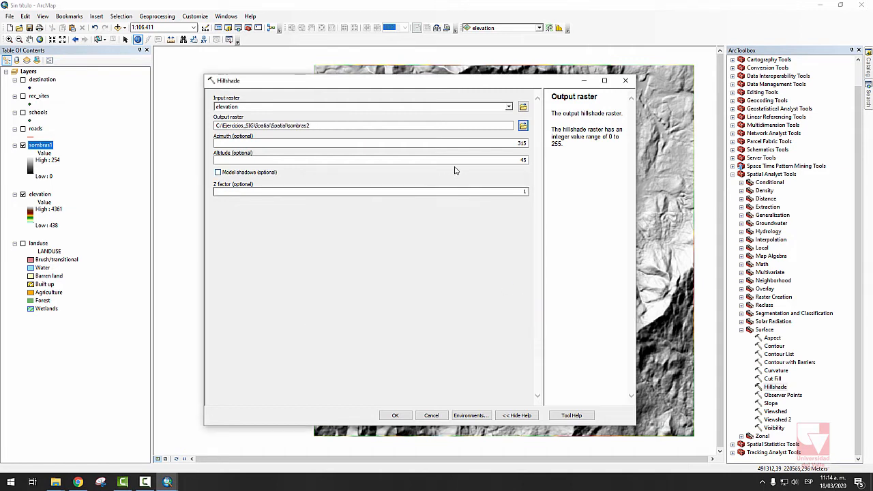
Set the hillshade azimuth to 275 and altitude to 80, and run the Hillshade tool.
{"action": "double_click", "coordinate": [520, 144]}
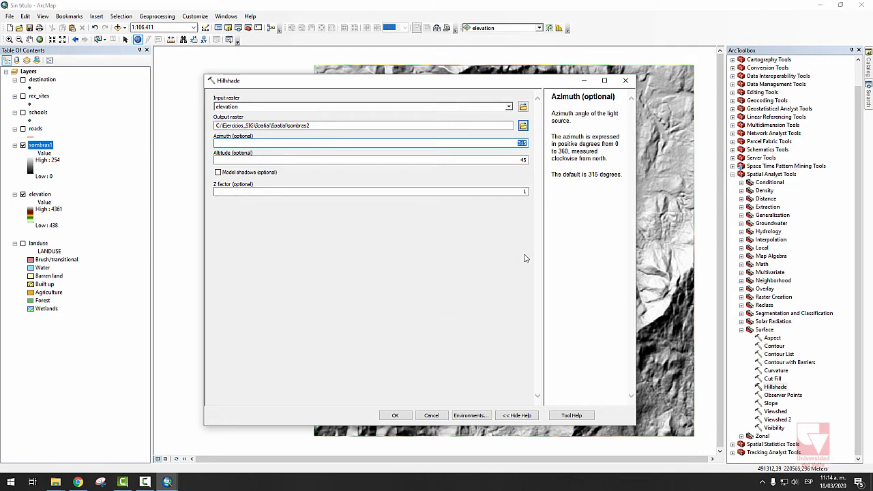
{"action": "key", "text": "Right"}
{"action": "double_click", "coordinate": [522, 143]}
{"action": "key", "text": "Right"}
{"action": "key", "text": "BackSpace"}
{"action": "key", "text": "BackSpace"}
{"action": "type", "text": "275"}
{"action": "key", "text": "Tab"}
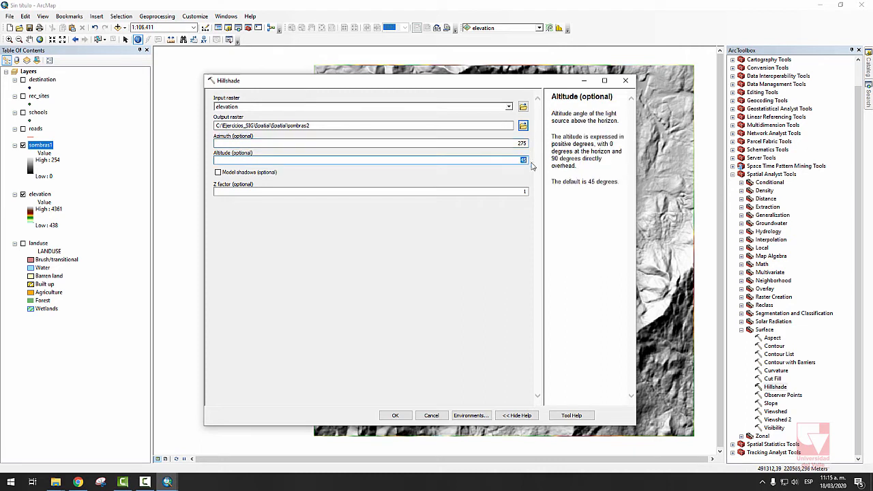
{"action": "type", "text": "80"}
{"action": "left_click", "coordinate": [494, 142]}
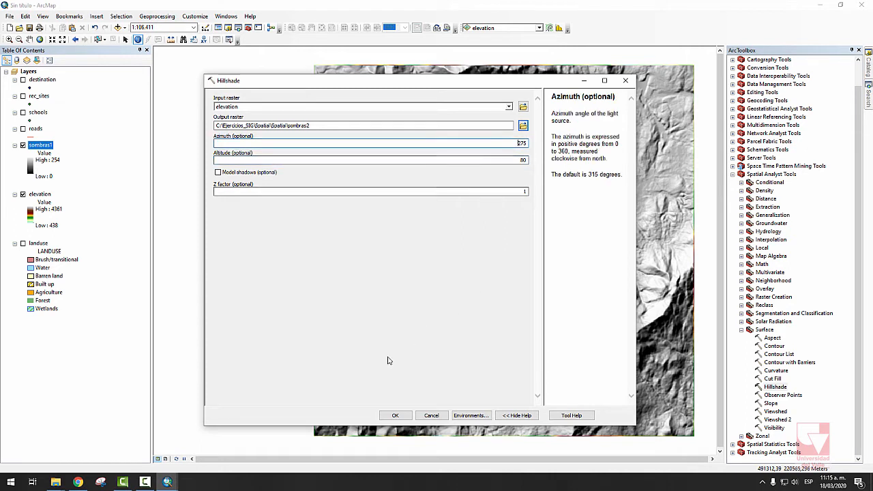
{"action": "left_click", "coordinate": [394, 417]}
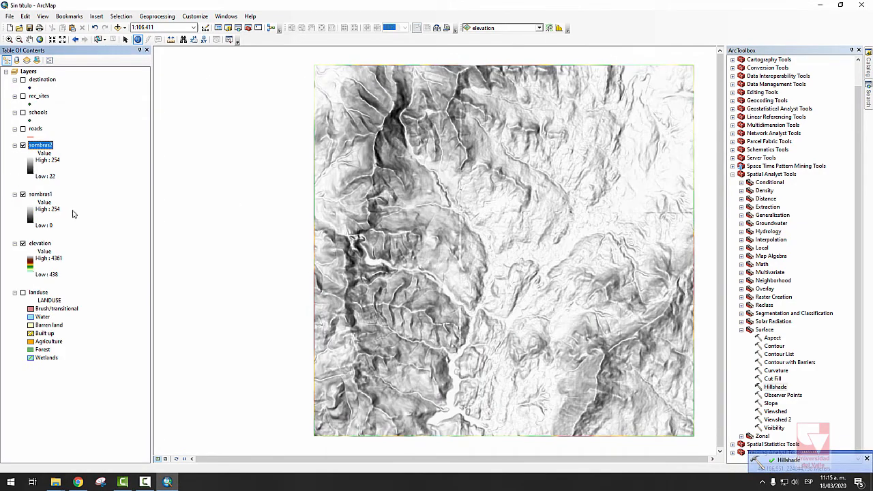
Toggle the sombras2 layer's visibility repeatedly to compare it with sombras1, leaving sombras2 hidden.
{"action": "left_click", "coordinate": [23, 146]}
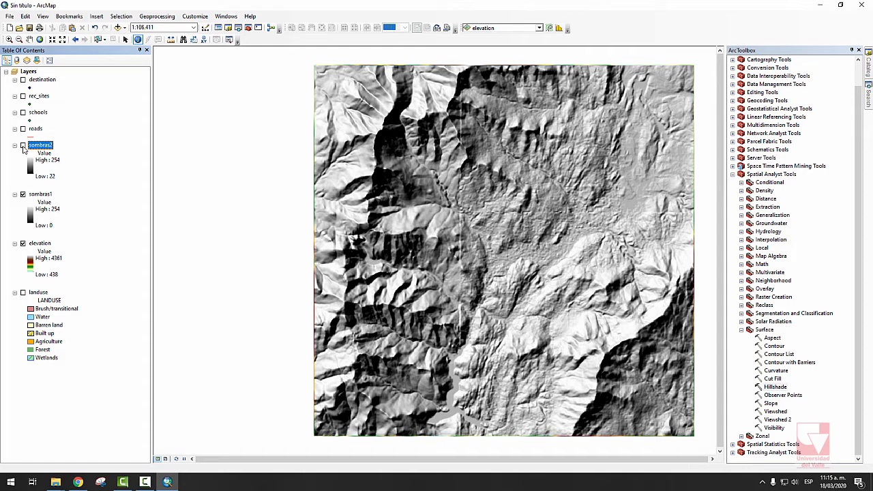
{"action": "left_click", "coordinate": [23, 146]}
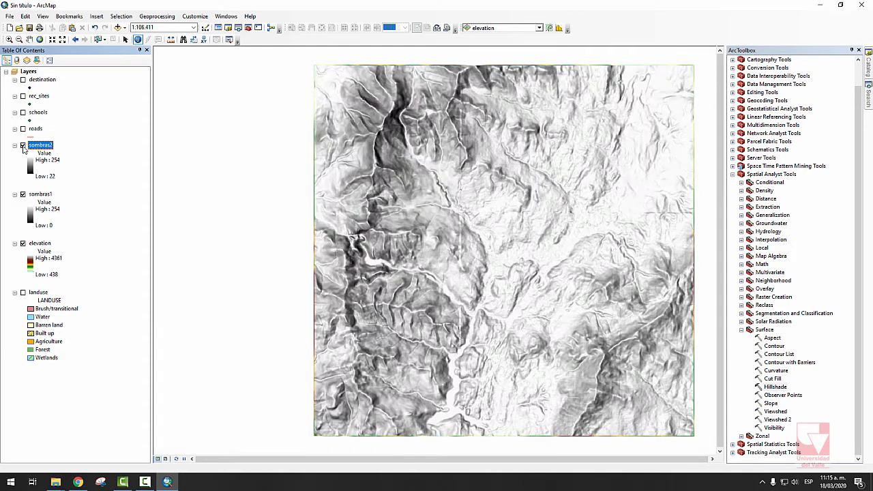
{"action": "left_click", "coordinate": [22, 145]}
{"action": "left_click", "coordinate": [23, 146]}
{"action": "left_click", "coordinate": [22, 146]}
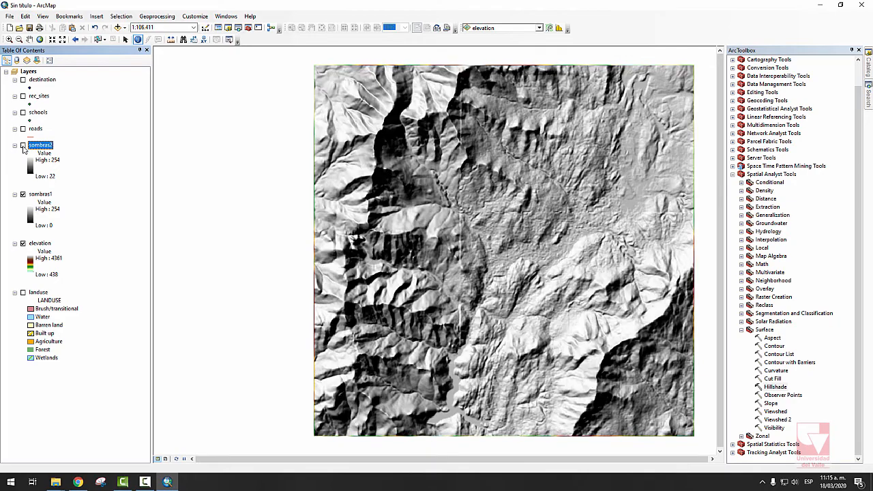
{"action": "left_click", "coordinate": [22, 146]}
{"action": "left_click", "coordinate": [23, 146]}
{"action": "left_click", "coordinate": [23, 146]}
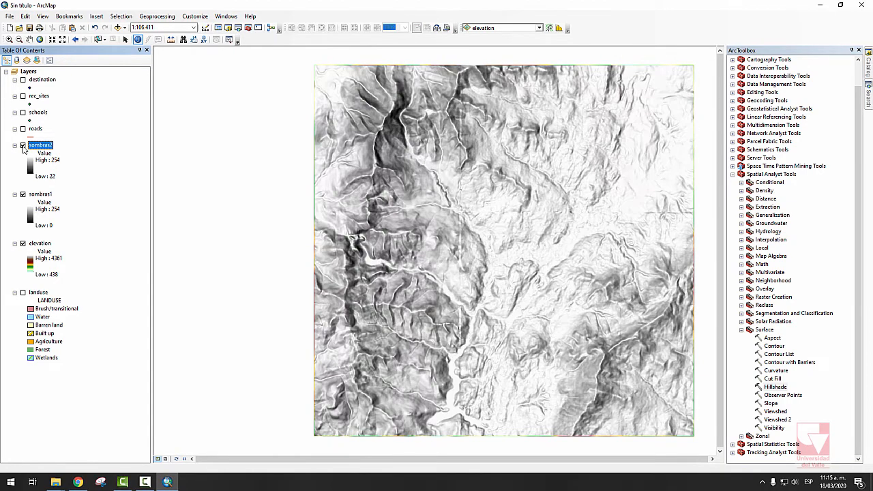
{"action": "left_click", "coordinate": [23, 146]}
{"action": "left_click", "coordinate": [23, 146]}
{"action": "left_click", "coordinate": [22, 146]}
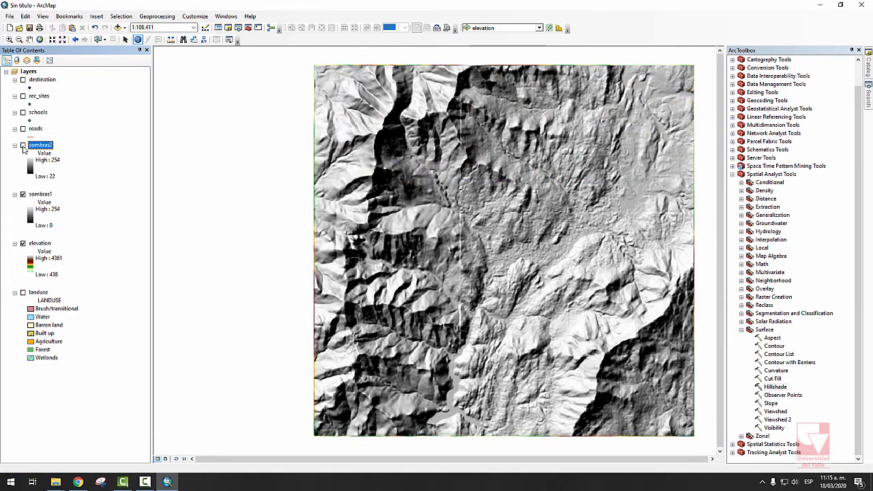
{"action": "left_click", "coordinate": [23, 146]}
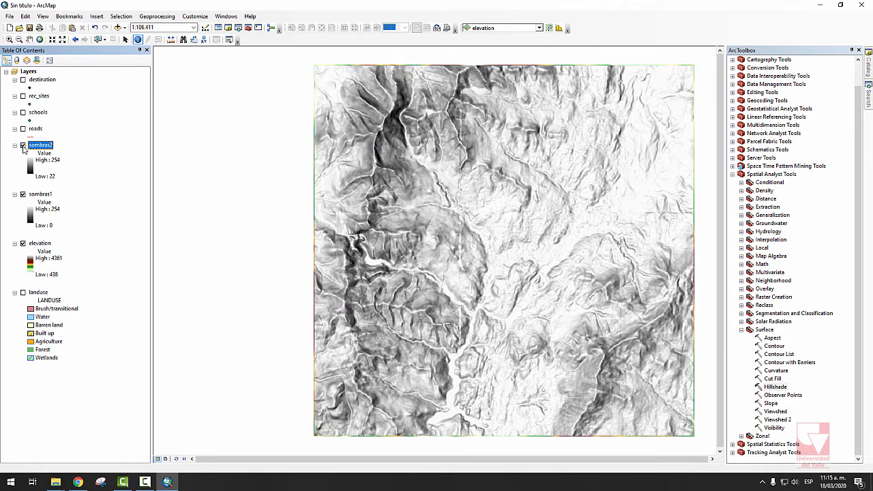
{"action": "left_click", "coordinate": [22, 145]}
{"action": "left_click", "coordinate": [22, 146]}
{"action": "left_click", "coordinate": [22, 146]}
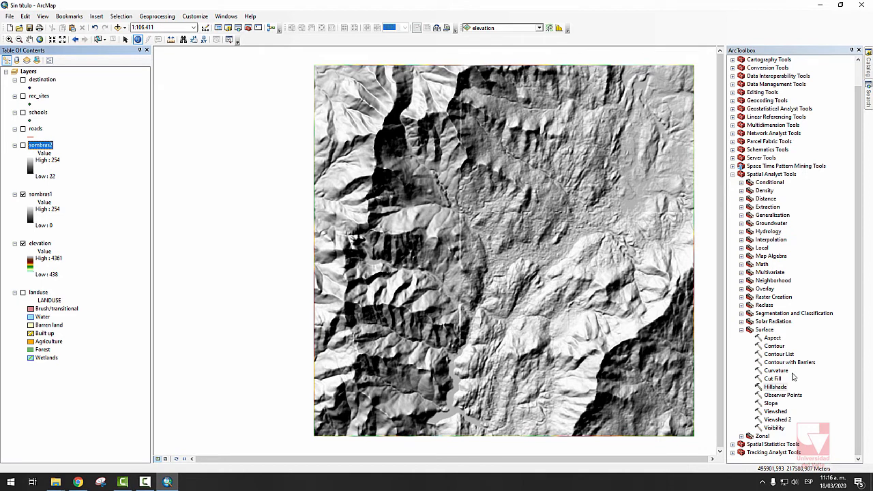
Start the Slope tool with elevation as the input raster and save the output as slope_grad in the Spatial folder.
{"action": "left_click", "coordinate": [772, 403]}
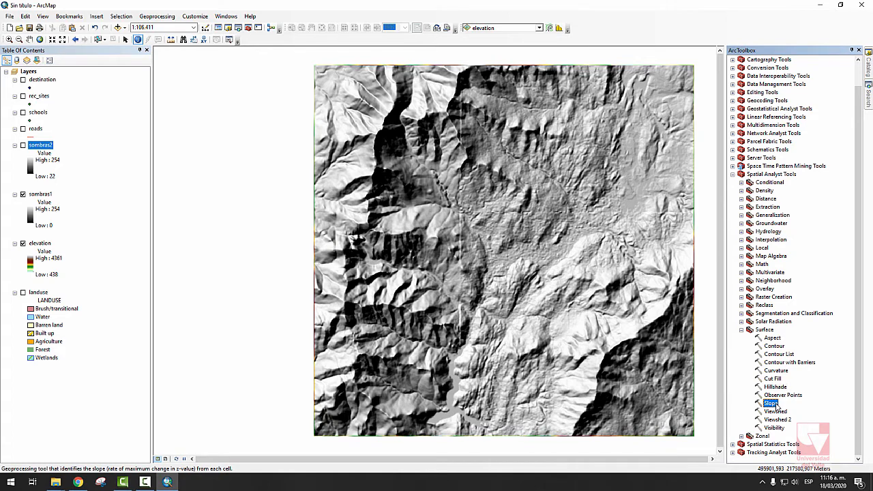
{"action": "double_click", "coordinate": [771, 403]}
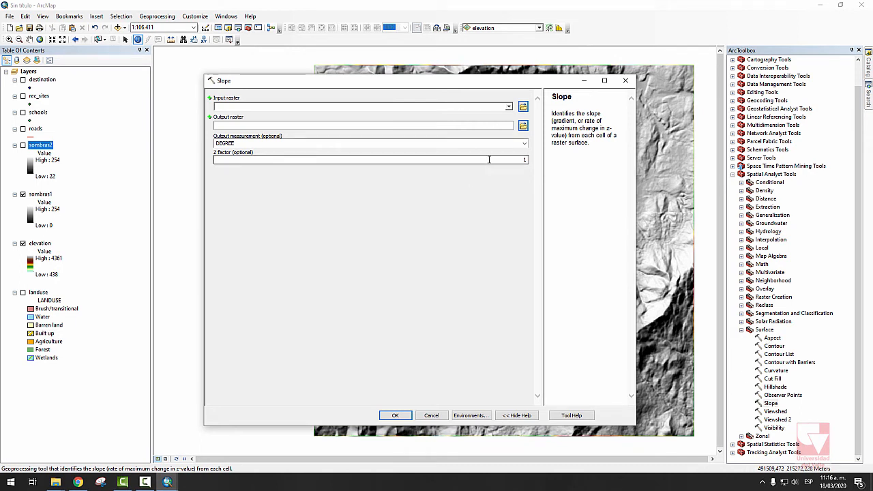
{"action": "left_click", "coordinate": [509, 107]}
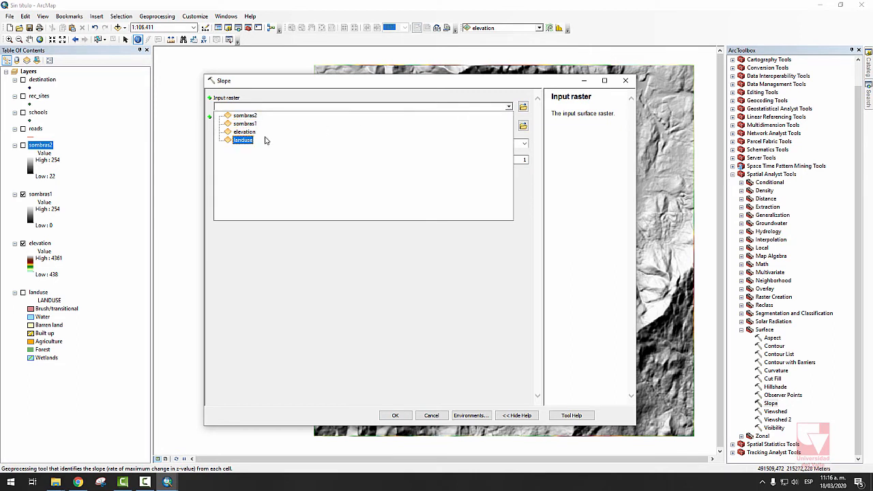
{"action": "left_click", "coordinate": [248, 135]}
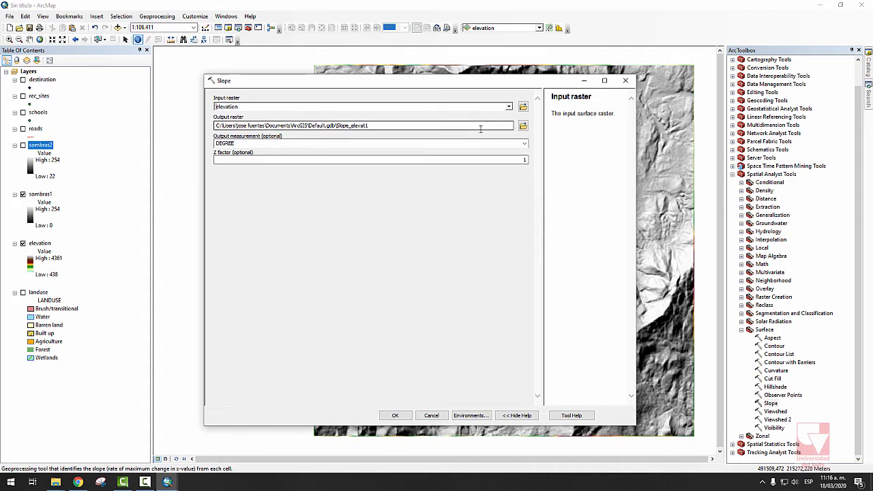
{"action": "left_click", "coordinate": [523, 127]}
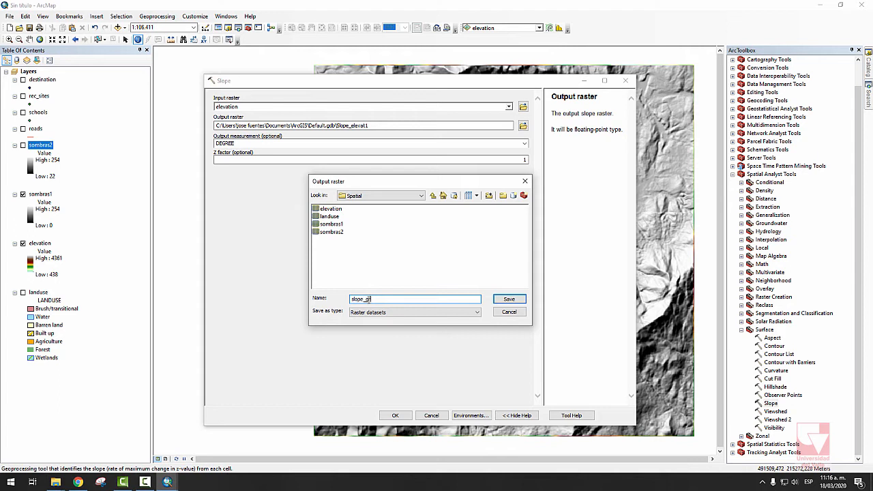
{"action": "left_click", "coordinate": [523, 299]}
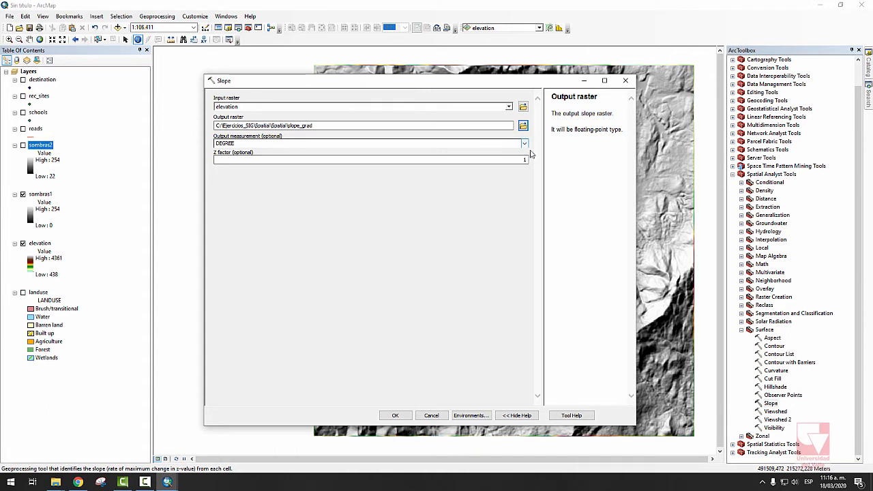
Review the output measurement help for the slope units, keep DEGREE, and run the Slope tool.
{"action": "left_click", "coordinate": [495, 144]}
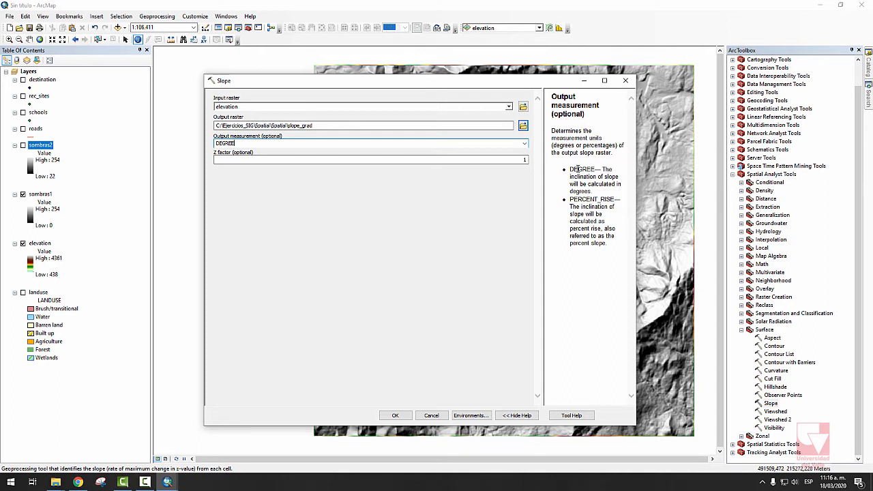
{"action": "left_click_drag", "start_coordinate": [604, 168], "coordinate": [604, 249]}
{"action": "left_click", "coordinate": [605, 198]}
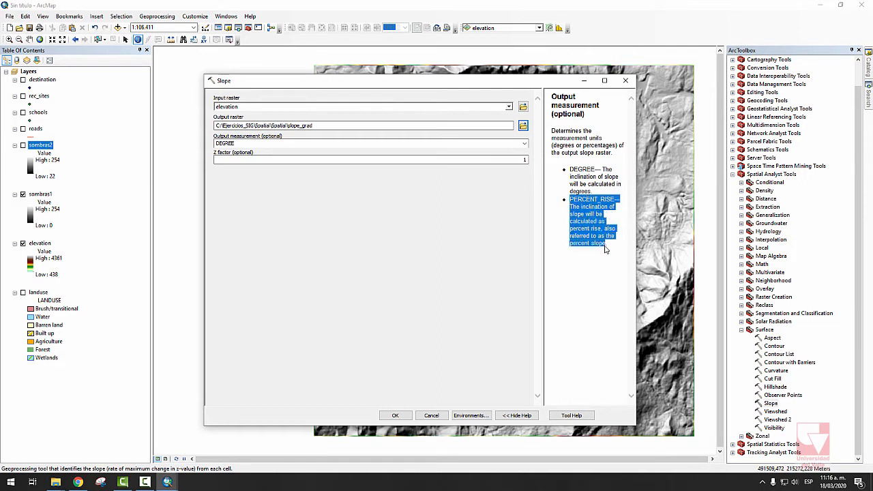
{"action": "left_click", "coordinate": [583, 291]}
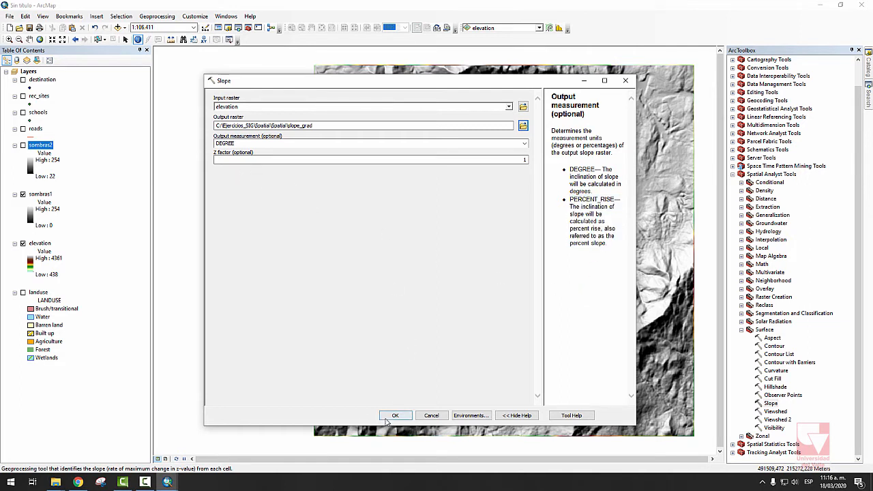
{"action": "left_click", "coordinate": [394, 417]}
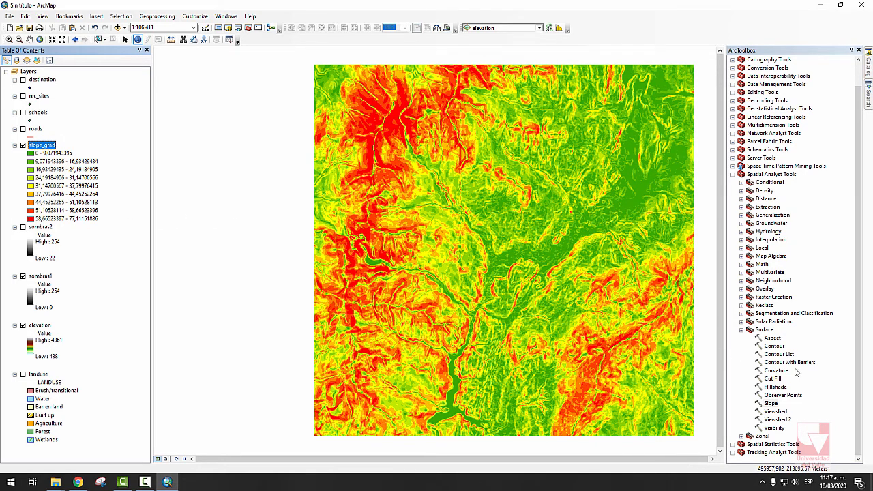
Start another Slope calculation with elevation as the input raster and name the output slope_por in the Spatial folder.
{"action": "double_click", "coordinate": [772, 404]}
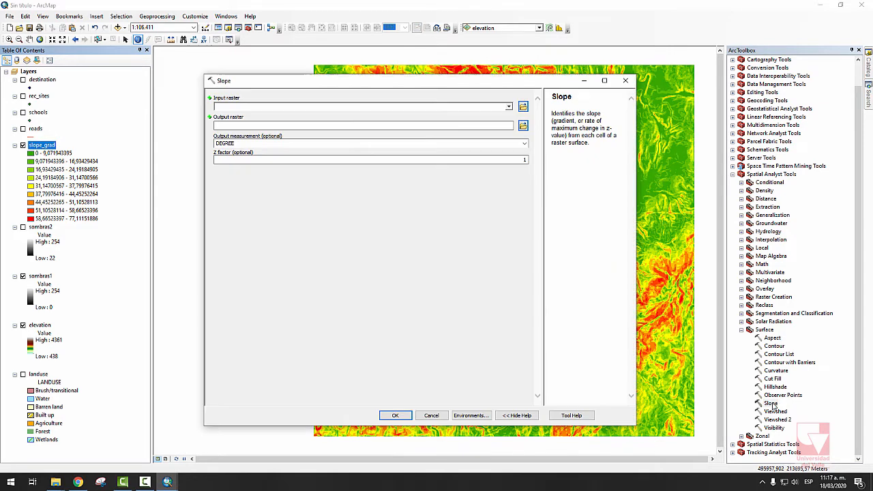
{"action": "left_click", "coordinate": [509, 107]}
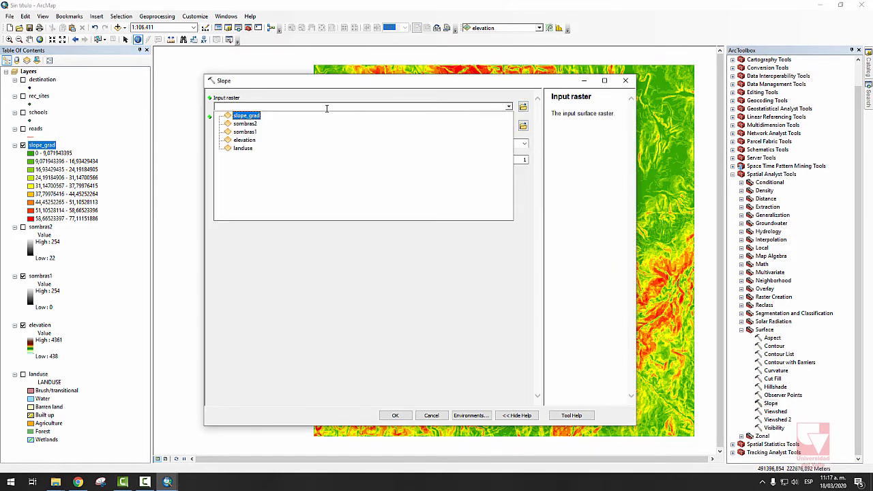
{"action": "left_click", "coordinate": [247, 140]}
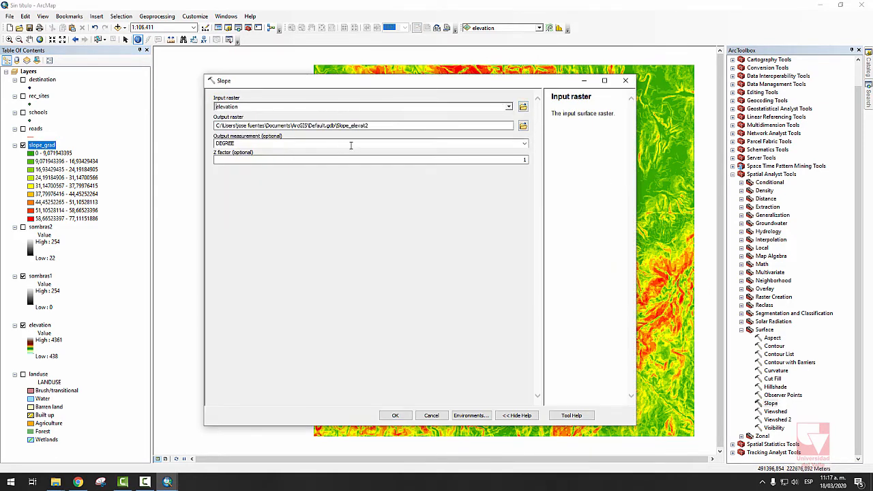
{"action": "left_click", "coordinate": [522, 126]}
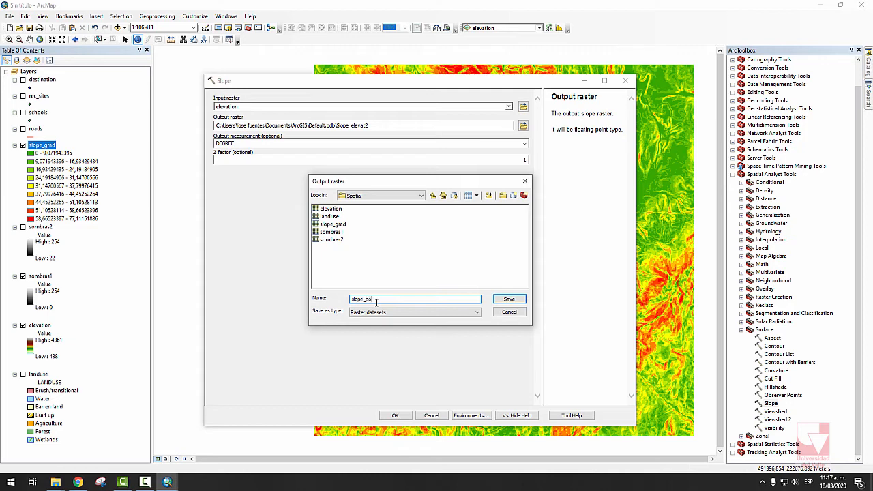
{"action": "left_click", "coordinate": [509, 299]}
Run the Slope tool with the output measurement set to PERCENT_RISE, and hide the sombras1 layer.
{"action": "left_click", "coordinate": [525, 144]}
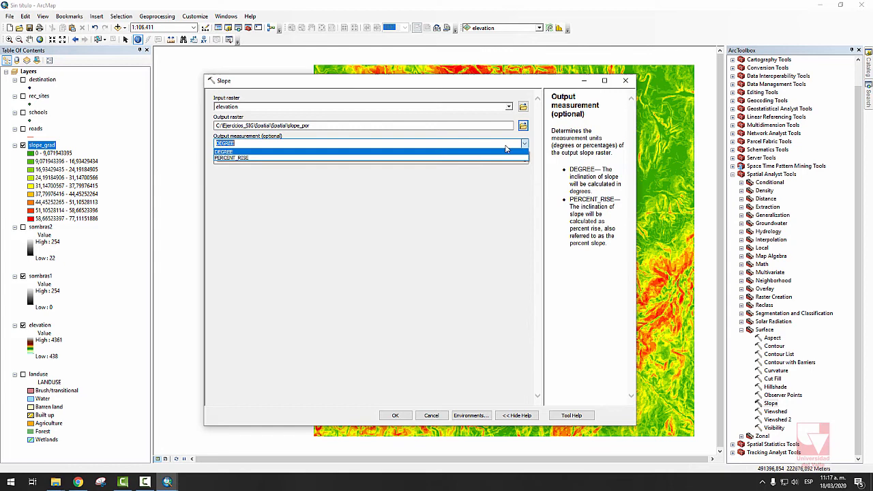
{"action": "left_click", "coordinate": [292, 159]}
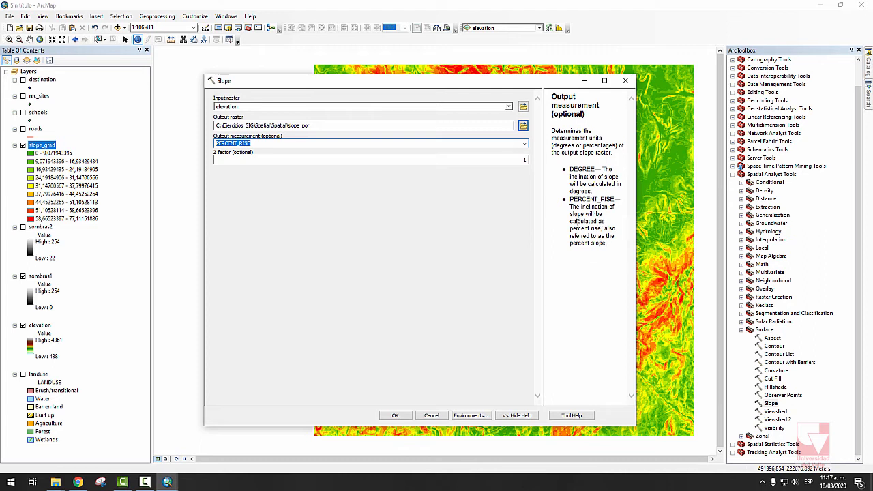
{"action": "left_click", "coordinate": [395, 416]}
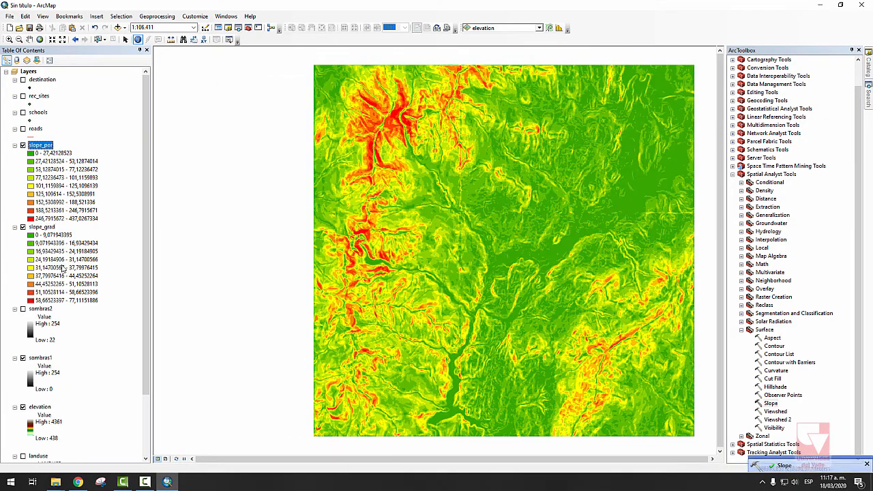
{"action": "left_click", "coordinate": [22, 359]}
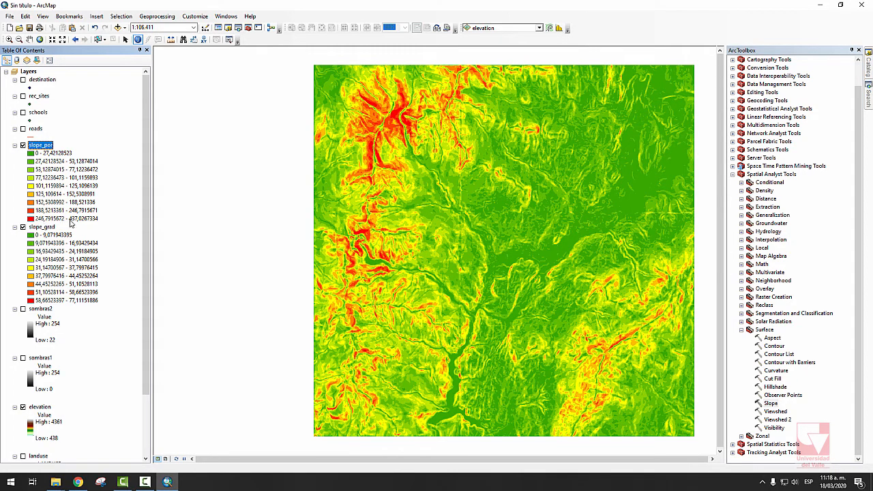
Compare the slope_por and slope_grad rasters by repeatedly switching slope_por off and on.
{"action": "left_click", "coordinate": [23, 145]}
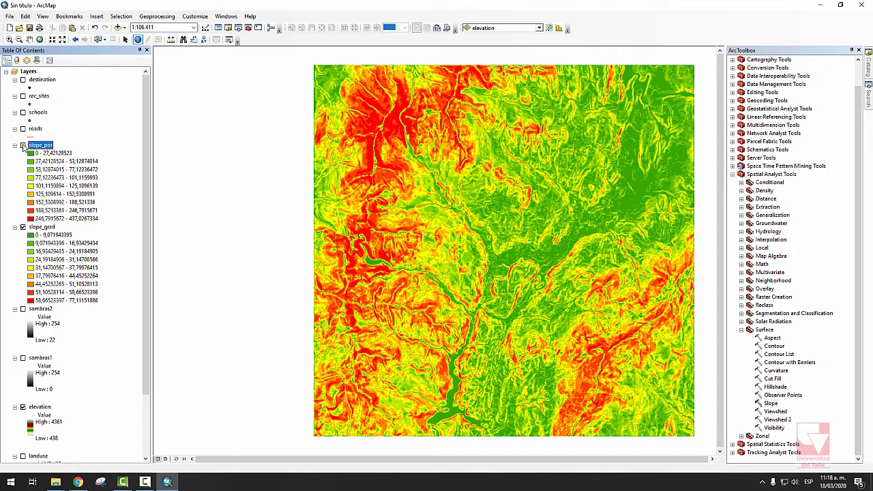
{"action": "left_click", "coordinate": [23, 145]}
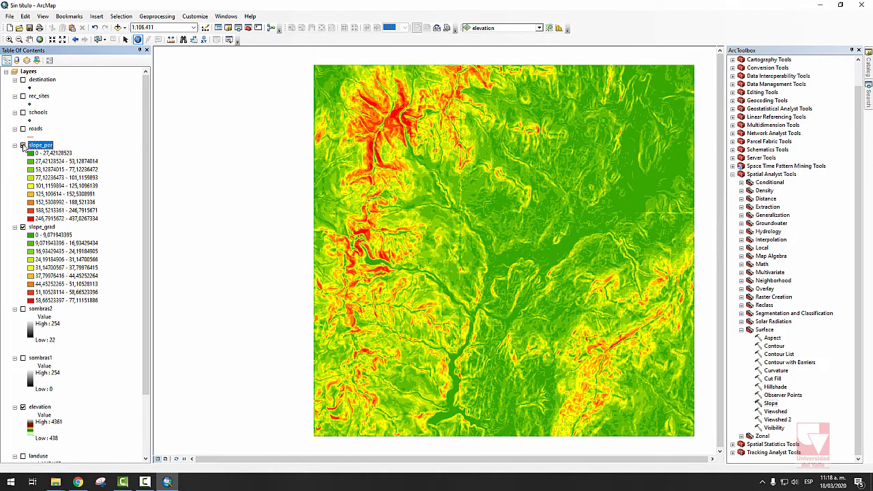
{"action": "left_click", "coordinate": [23, 145]}
{"action": "left_click", "coordinate": [23, 145]}
{"action": "left_click", "coordinate": [23, 145]}
{"action": "left_click", "coordinate": [22, 145]}
{"action": "left_click", "coordinate": [22, 145]}
{"action": "left_click", "coordinate": [22, 145]}
{"action": "left_click", "coordinate": [23, 146]}
{"action": "left_click", "coordinate": [23, 145]}
{"action": "left_click", "coordinate": [23, 145]}
Hide slope_por and inspect the flat northeastern area of slope_grad up close, returning to the whole raster.
{"action": "left_click", "coordinate": [9, 38]}
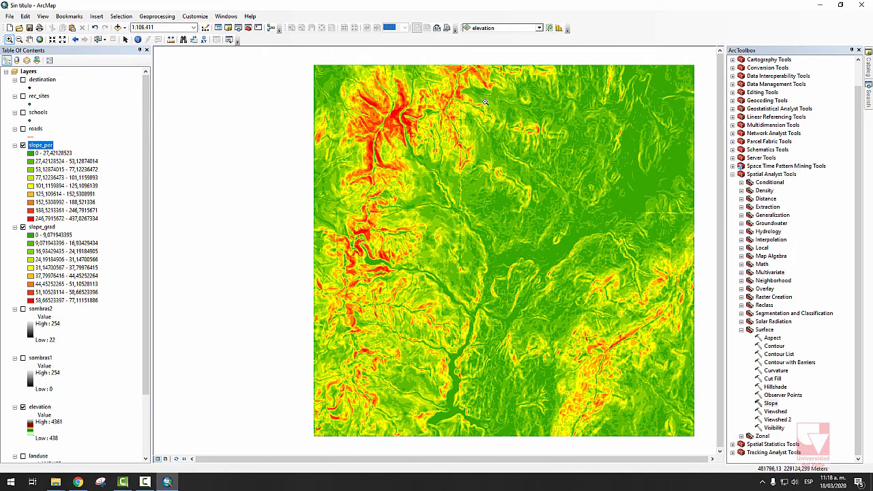
{"action": "left_click", "coordinate": [22, 146]}
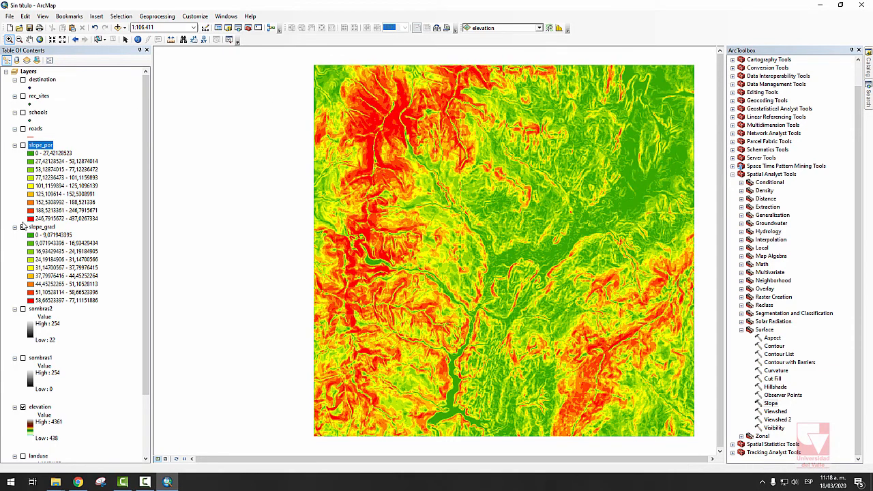
{"action": "left_click", "coordinate": [45, 230]}
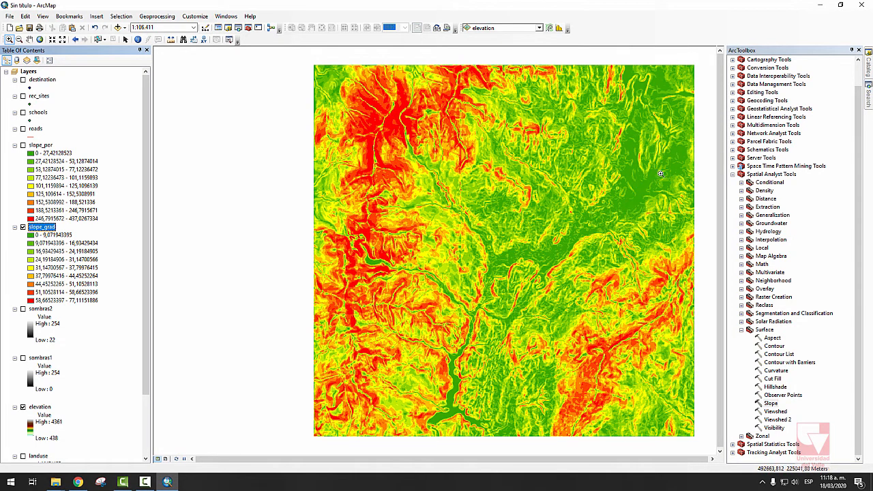
{"action": "left_click_drag", "start_coordinate": [585, 149], "coordinate": [674, 261]}
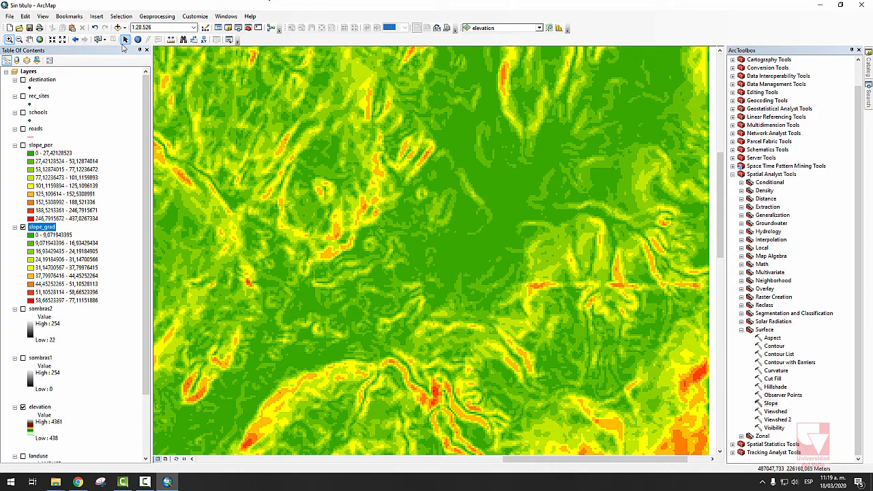
{"action": "left_click", "coordinate": [79, 42]}
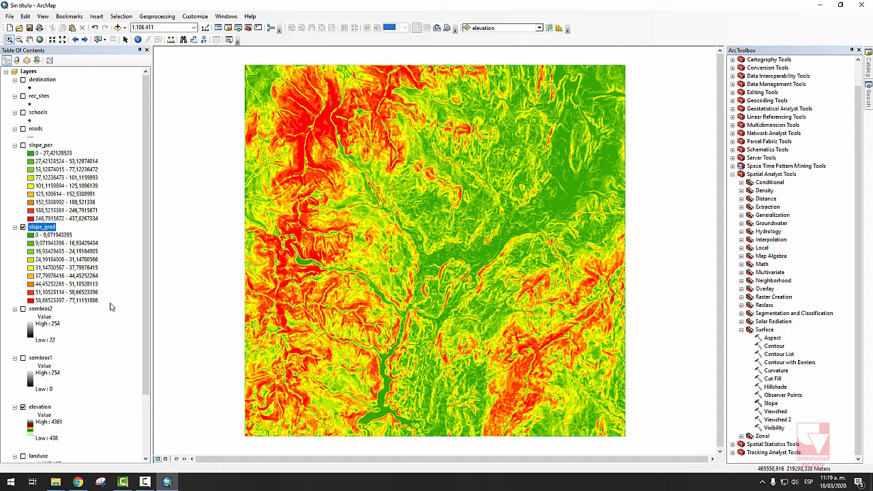
{"action": "mouse_move", "coordinate": [146, 277]}
{"action": "left_mouse_down"}
{"action": "mouse_move", "coordinate": [146, 330]}
{"action": "mouse_move", "coordinate": [146, 274]}
{"action": "left_mouse_up"}
Hide the slope_grad and elevation layers and collapse the legends of slope_por, slope_grad, sombras2 and sombras1.
{"action": "left_click", "coordinate": [23, 227]}
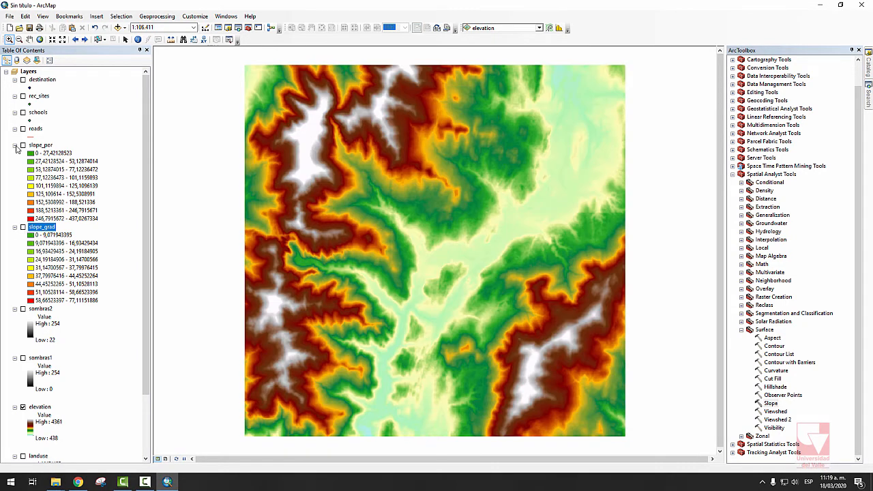
{"action": "left_click", "coordinate": [15, 145]}
{"action": "left_click", "coordinate": [15, 154]}
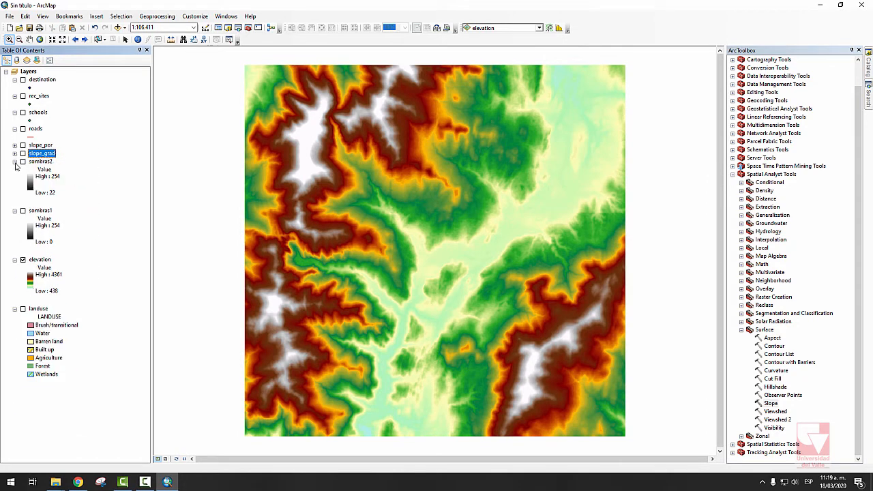
{"action": "left_click", "coordinate": [14, 162]}
{"action": "left_click", "coordinate": [15, 170]}
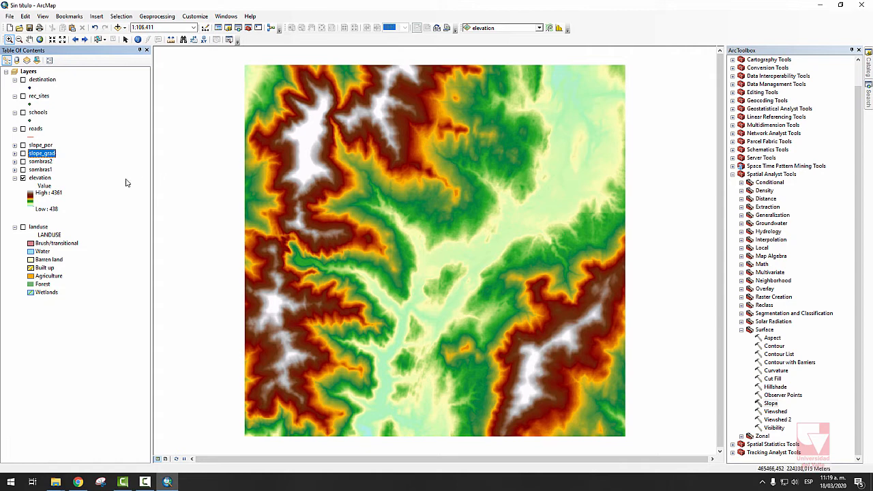
{"action": "left_click", "coordinate": [23, 178]}
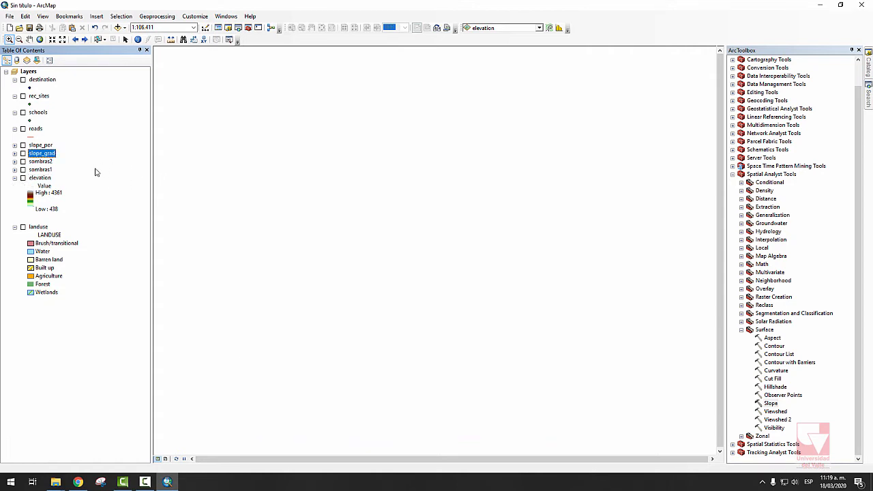
Show the landuse and sombras2 layers and move sombras2 below landuse in the layer order.
{"action": "left_click", "coordinate": [22, 227]}
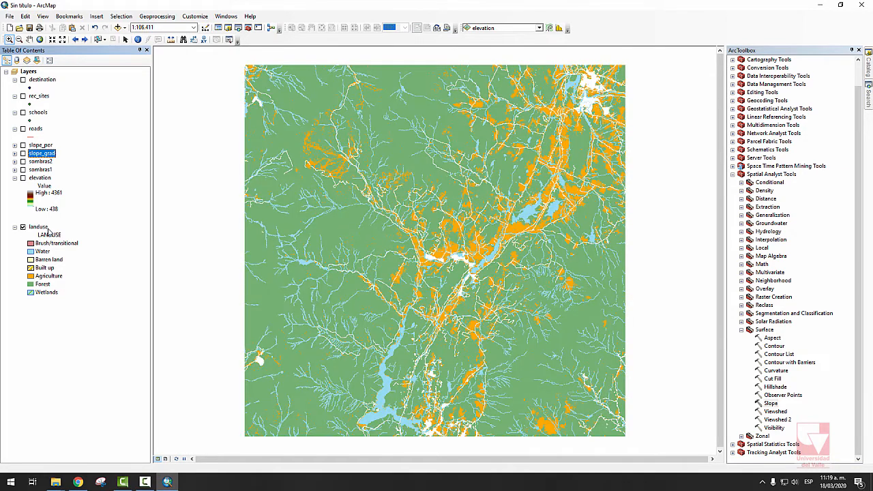
{"action": "left_click", "coordinate": [22, 161]}
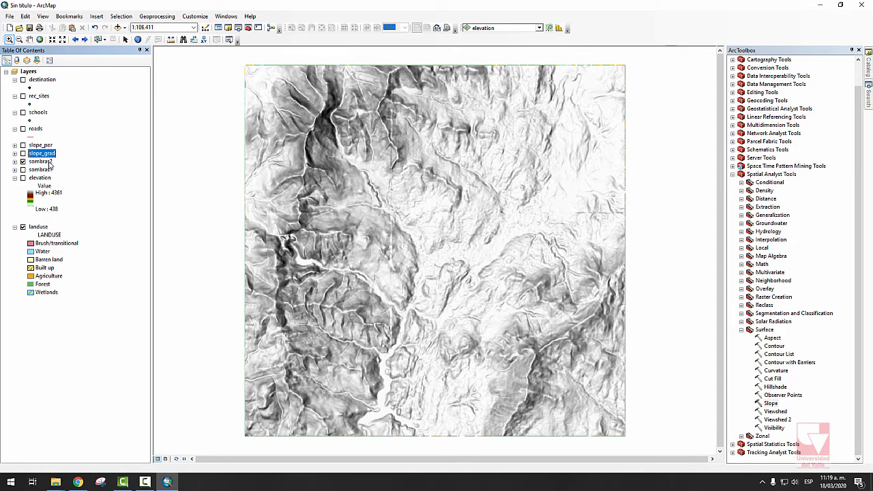
{"action": "left_click", "coordinate": [41, 162]}
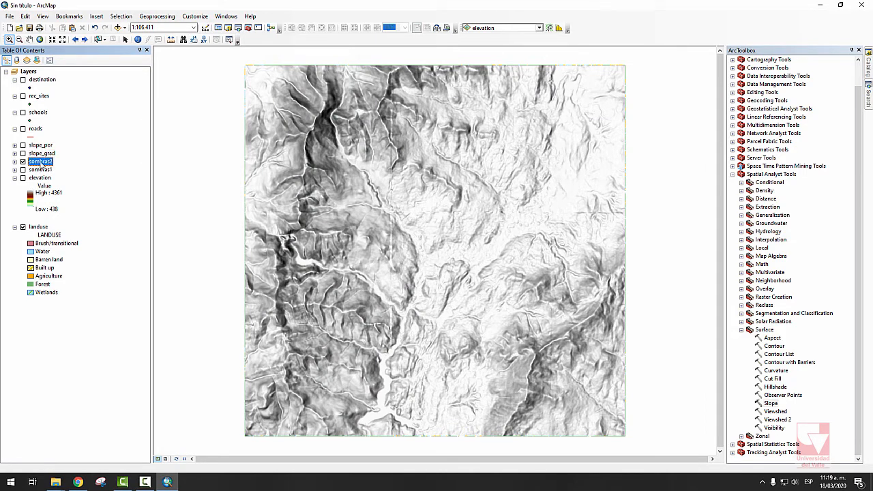
{"action": "mouse_move", "coordinate": [44, 160]}
{"action": "left_mouse_down"}
{"action": "mouse_move", "coordinate": [65, 199]}
{"action": "mouse_move", "coordinate": [69, 293]}
{"action": "left_mouse_up"}
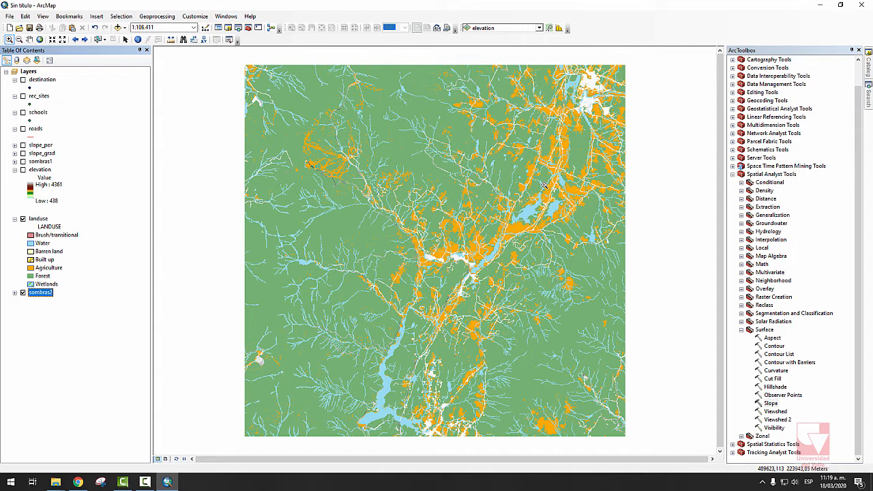
Examine the raster's northwest corner up close, switching landuse off and on to compare its cells with the sombras2 hillshade.
{"action": "left_click_drag", "start_coordinate": [251, 61], "coordinate": [243, 74]}
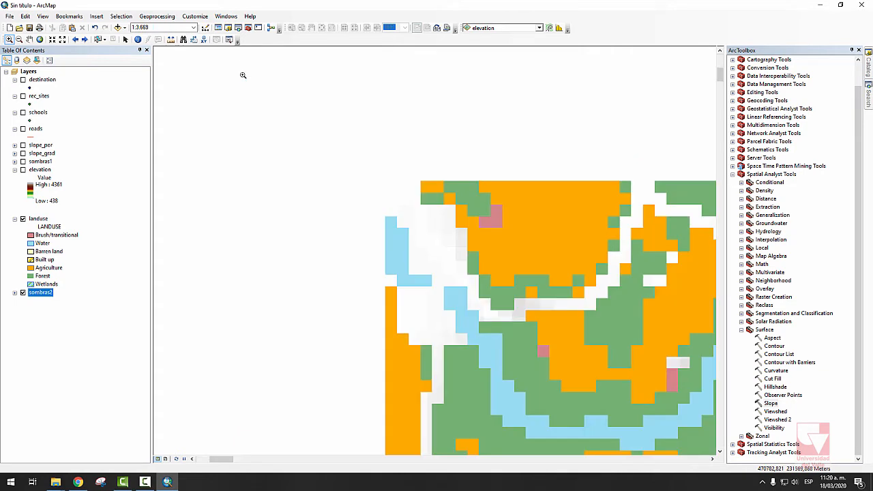
{"action": "left_click", "coordinate": [23, 219]}
{"action": "left_click", "coordinate": [23, 219]}
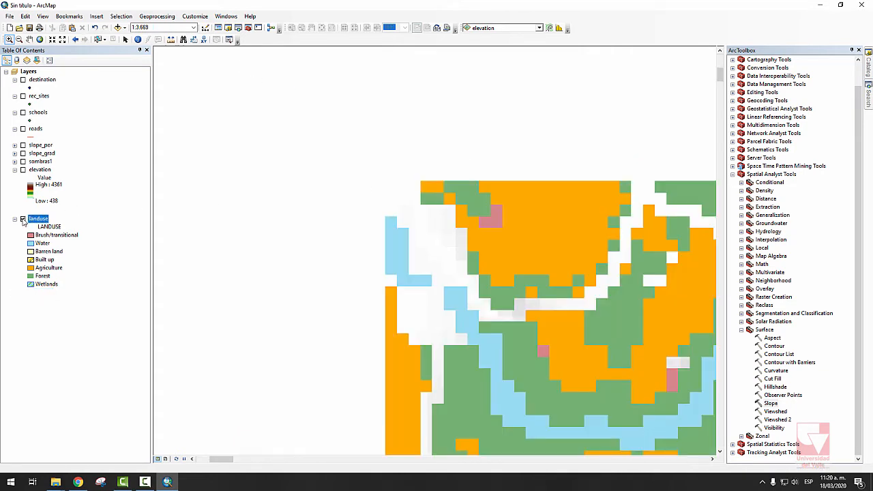
{"action": "left_click", "coordinate": [22, 219]}
{"action": "left_click", "coordinate": [22, 219]}
{"action": "left_click", "coordinate": [22, 219]}
{"action": "left_click", "coordinate": [23, 219]}
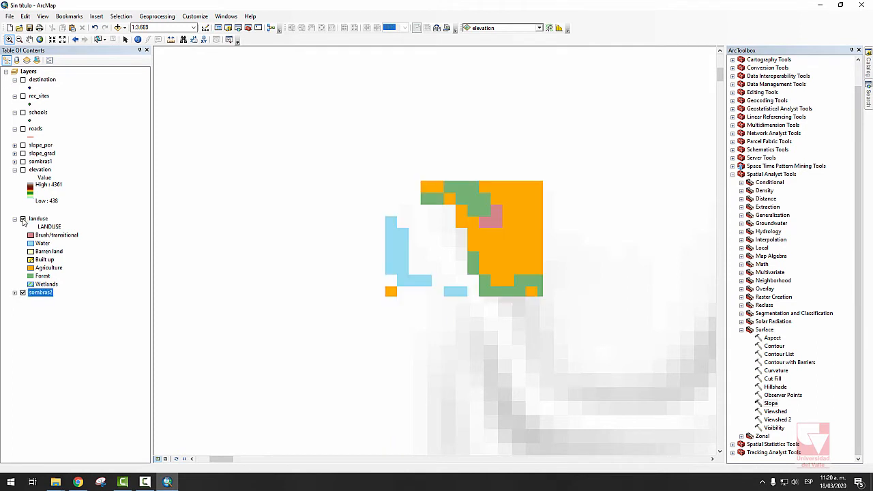
{"action": "left_click", "coordinate": [23, 219]}
{"action": "left_click", "coordinate": [22, 219]}
{"action": "left_click", "coordinate": [22, 218]}
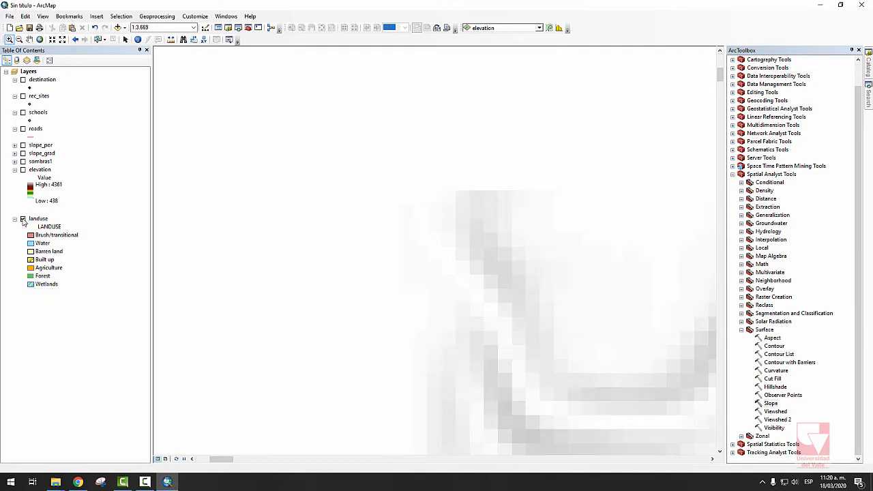
{"action": "left_click", "coordinate": [23, 219]}
{"action": "left_click", "coordinate": [23, 219]}
{"action": "left_click", "coordinate": [23, 219]}
{"action": "left_click", "coordinate": [22, 219]}
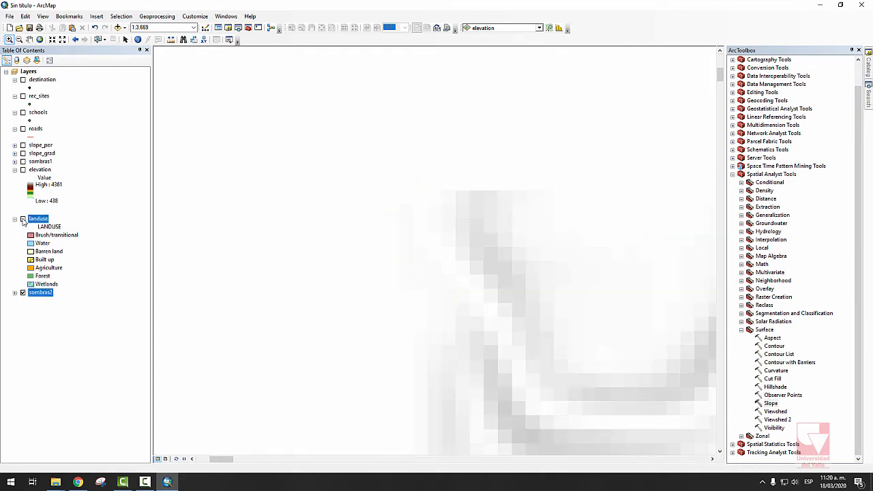
{"action": "left_click", "coordinate": [22, 219]}
{"action": "left_click", "coordinate": [22, 219]}
{"action": "left_click", "coordinate": [22, 219]}
{"action": "left_click", "coordinate": [22, 219]}
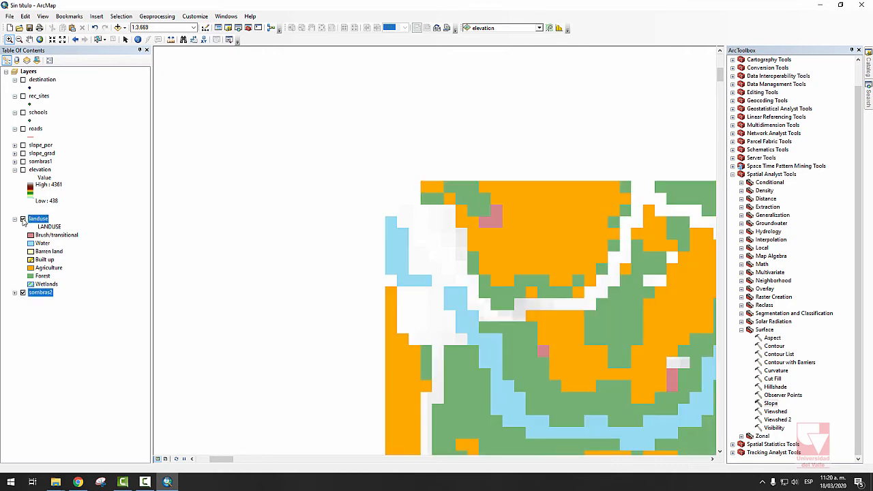
{"action": "left_click", "coordinate": [23, 219]}
{"action": "left_click", "coordinate": [23, 219]}
{"action": "left_click", "coordinate": [23, 219]}
{"action": "left_click", "coordinate": [23, 219]}
{"action": "left_click", "coordinate": [22, 219]}
{"action": "left_click", "coordinate": [23, 219]}
{"action": "left_click", "coordinate": [22, 219]}
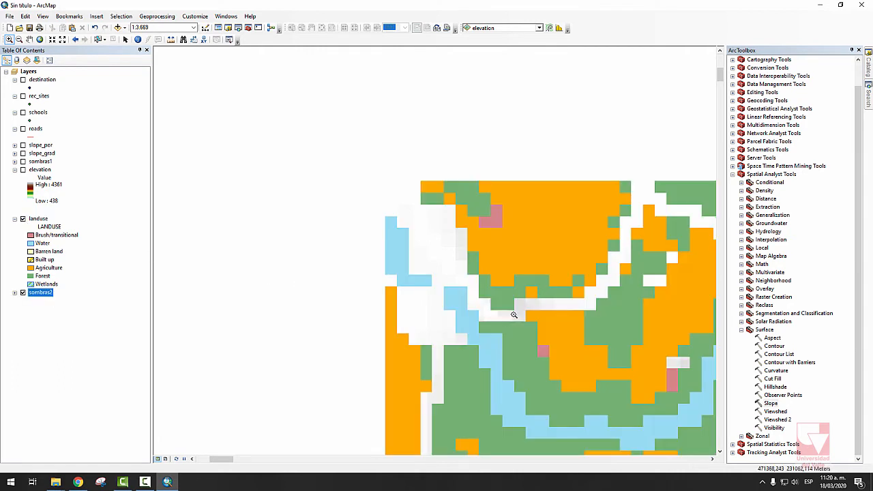
Compare individual landuse and sombras2 cells at higher magnification by toggling landuse, and return to the full extent.
{"action": "left_click_drag", "start_coordinate": [498, 328], "coordinate": [543, 294]}
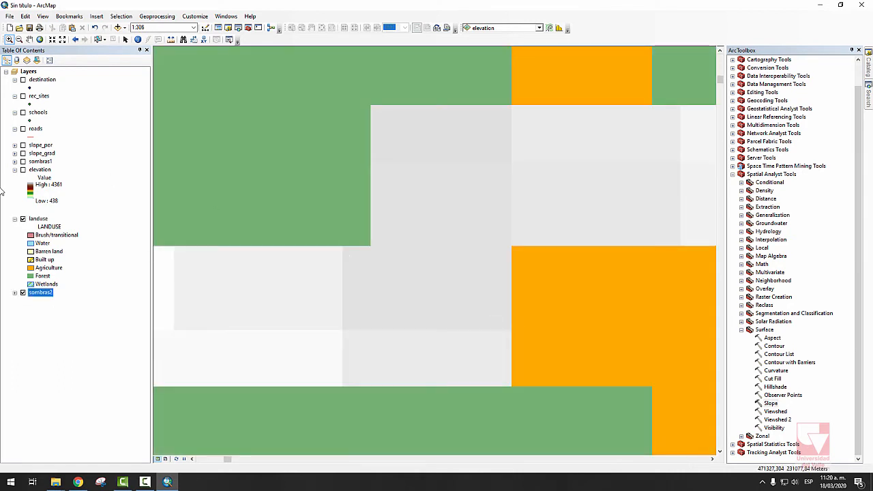
{"action": "left_click", "coordinate": [23, 219]}
{"action": "left_click", "coordinate": [23, 219]}
{"action": "left_click", "coordinate": [23, 219]}
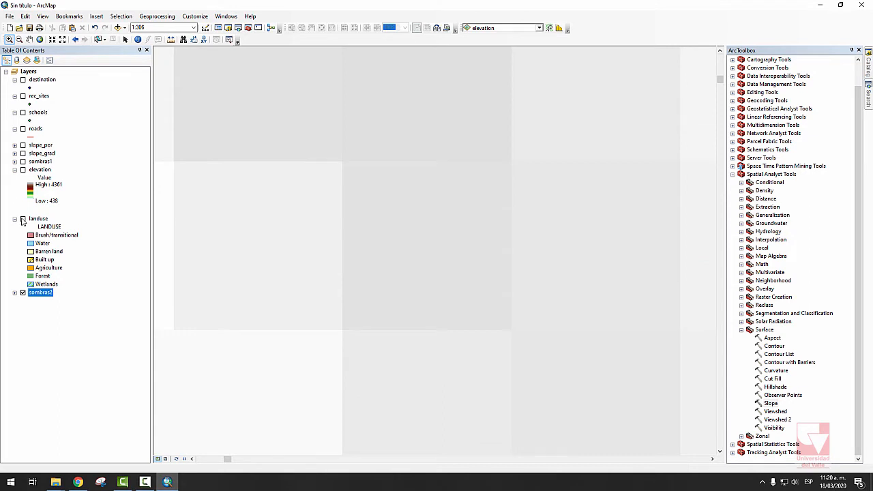
{"action": "left_click", "coordinate": [22, 219]}
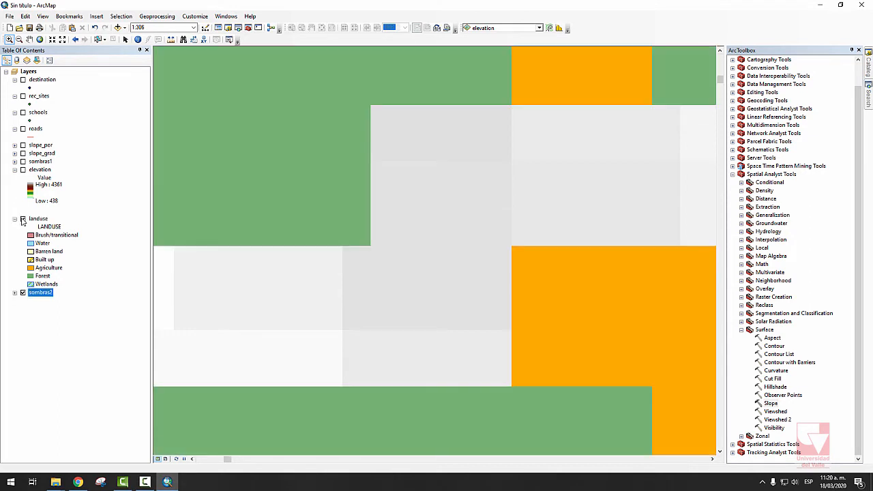
{"action": "left_click", "coordinate": [23, 219]}
{"action": "left_click", "coordinate": [23, 219]}
{"action": "left_click", "coordinate": [40, 39]}
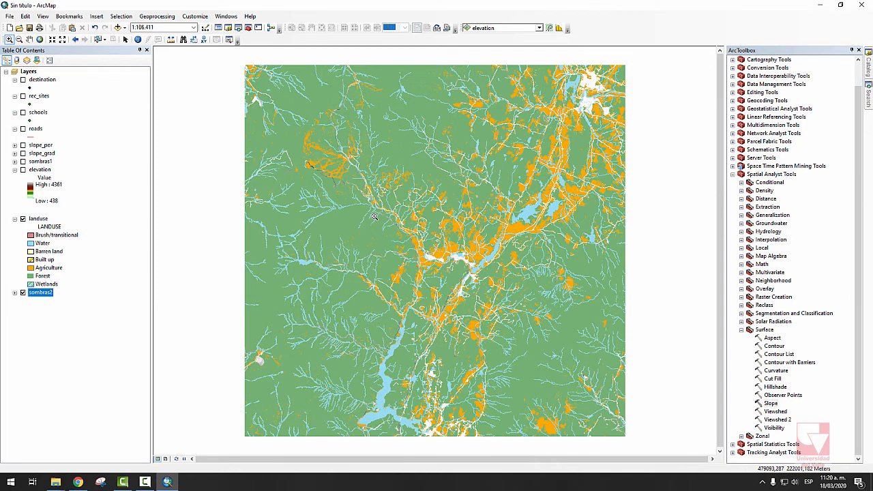
Set the display transparency of the landuse layer to 50% and apply it.
{"action": "left_click", "coordinate": [40, 219]}
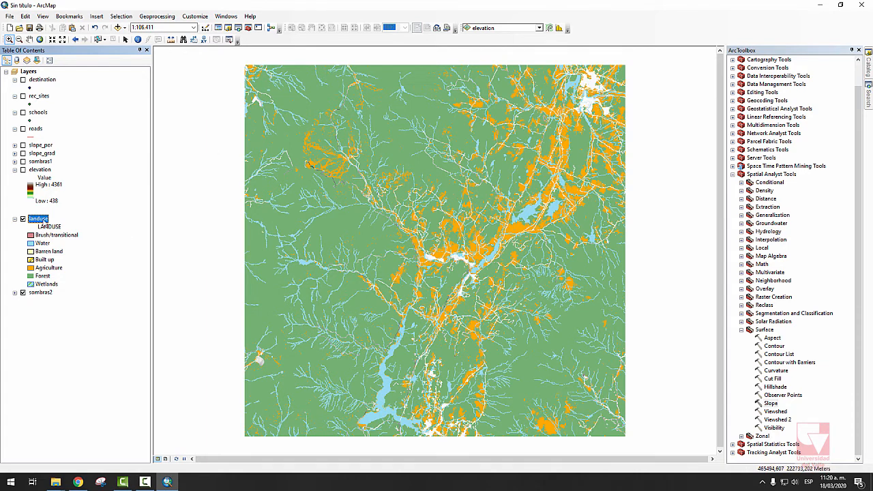
{"action": "right_click", "coordinate": [43, 219]}
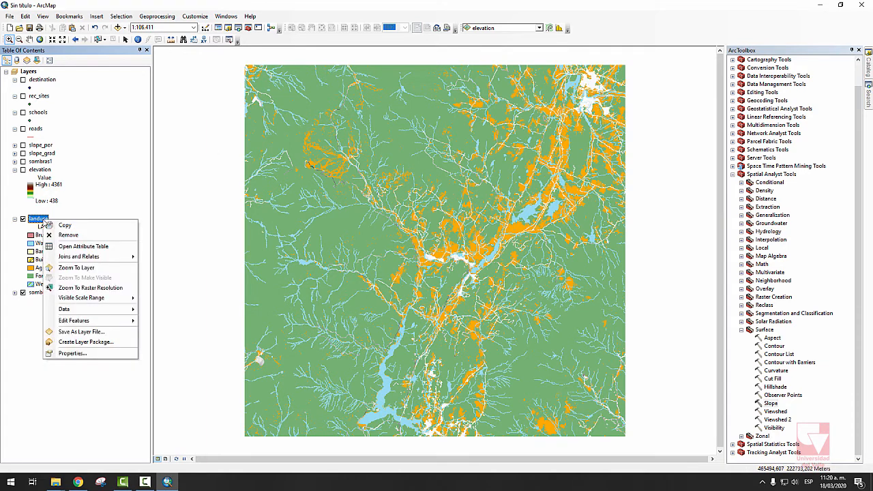
{"action": "left_click", "coordinate": [70, 354]}
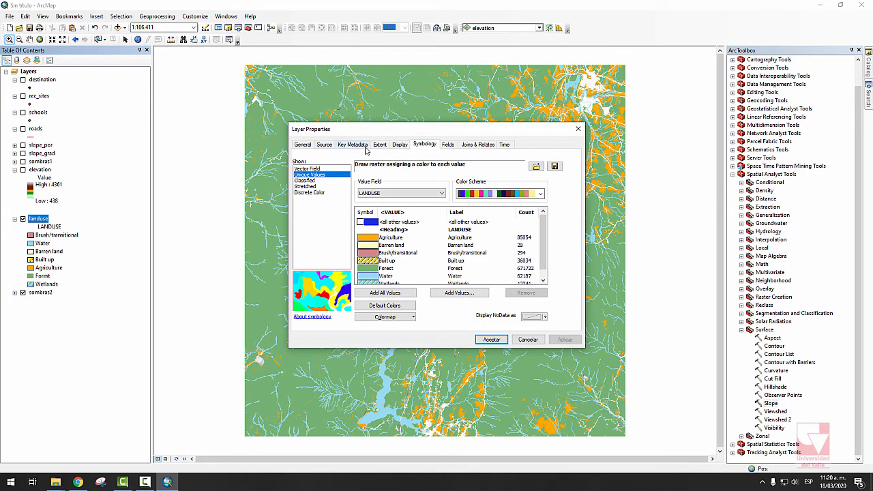
{"action": "left_click", "coordinate": [399, 145]}
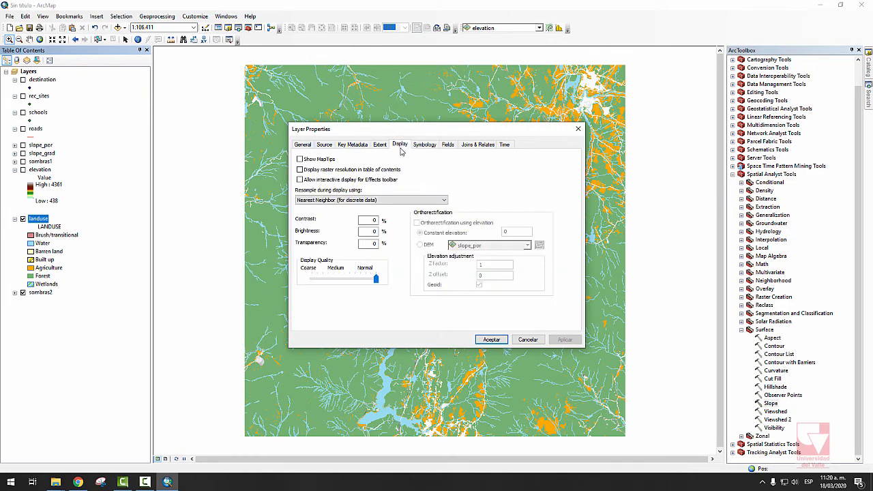
{"action": "left_click", "coordinate": [368, 220]}
{"action": "left_click", "coordinate": [369, 232]}
{"action": "type", "text": "50"}
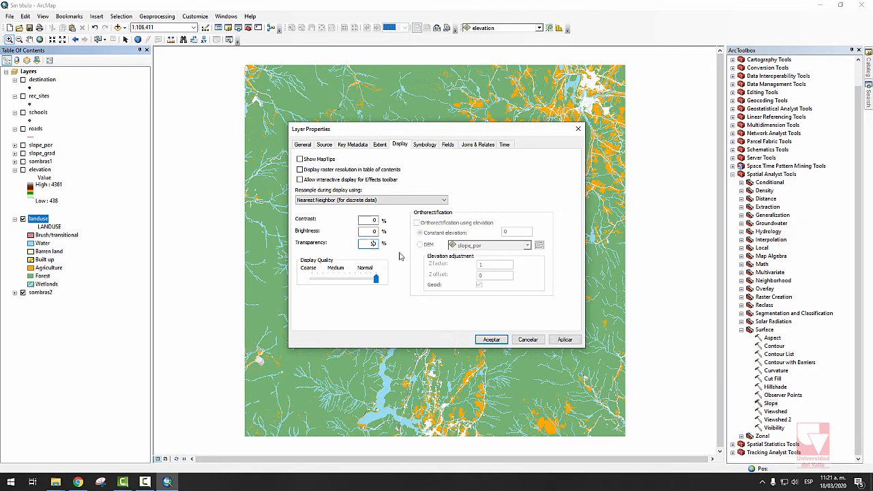
{"action": "left_click", "coordinate": [563, 340]}
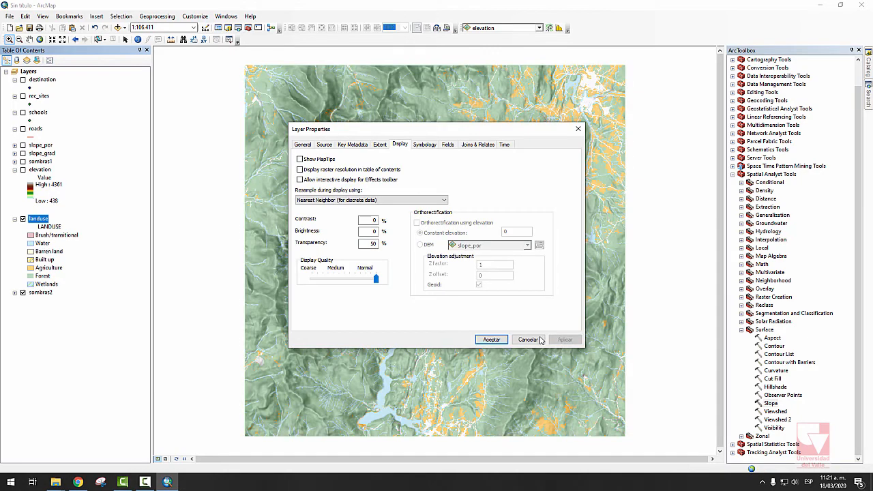
{"action": "left_click", "coordinate": [498, 341]}
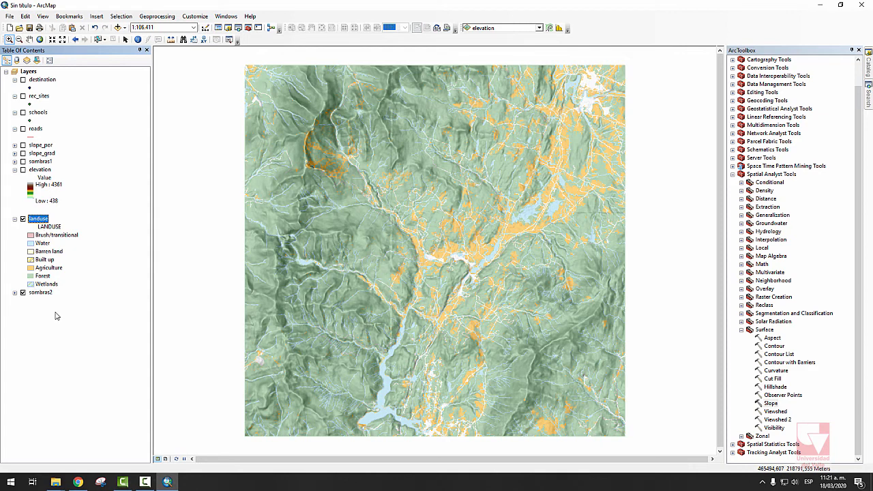
Expand the sombras2 legend and inspect the shaded landuse up close around the central valley.
{"action": "left_click", "coordinate": [15, 293]}
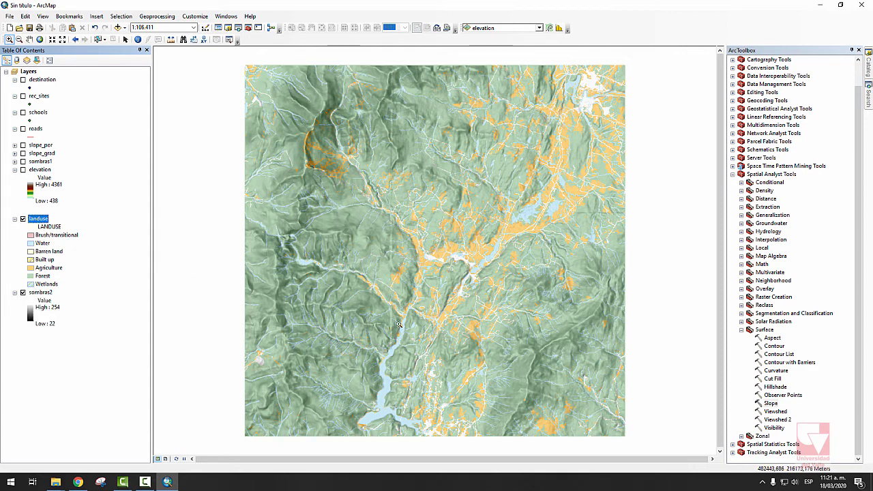
{"action": "left_click_drag", "start_coordinate": [552, 208], "coordinate": [345, 341]}
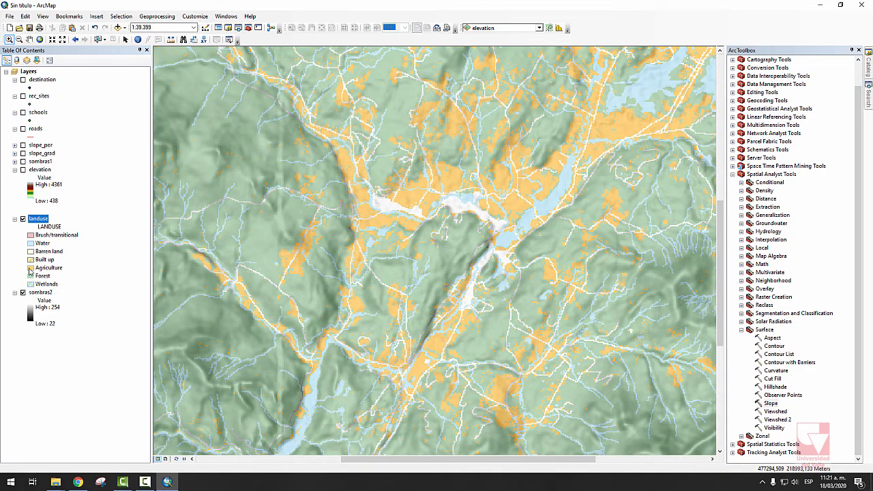
Set the display transparency of the landuse layer to 30% and accept the change.
{"action": "right_click", "coordinate": [43, 225]}
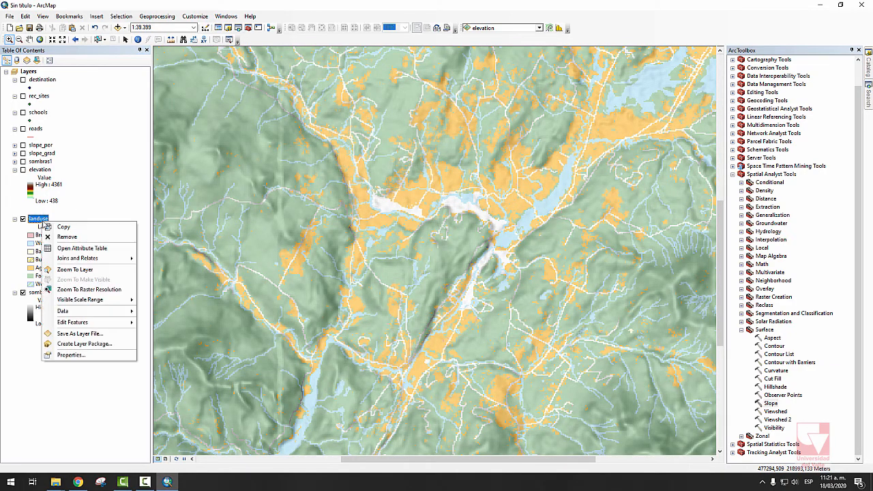
{"action": "left_click", "coordinate": [63, 353]}
{"action": "double_click", "coordinate": [373, 251]}
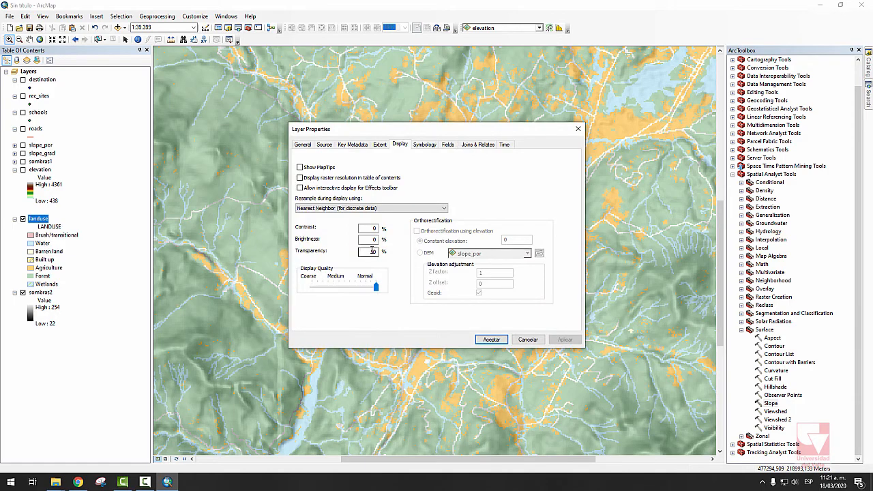
{"action": "type", "text": "30"}
{"action": "left_click", "coordinate": [491, 339]}
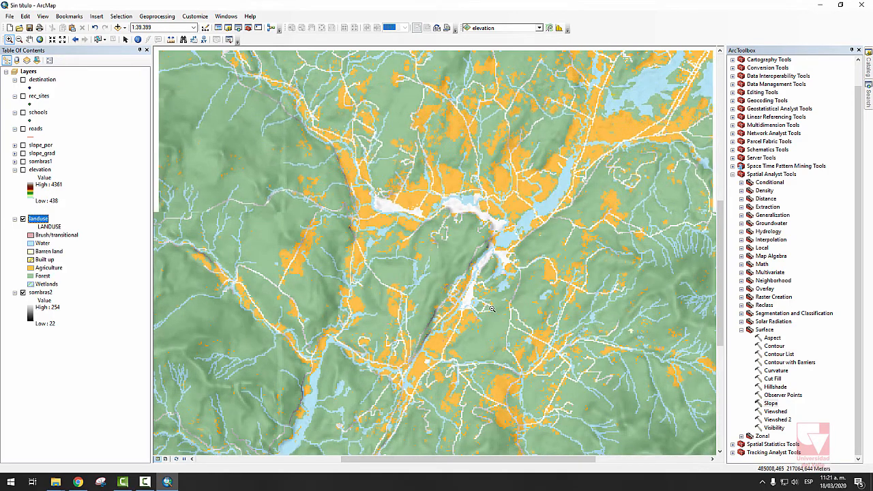
Turn on the roads layer over the shaded landuse and inspect the road network around the central valley.
{"action": "scroll", "coordinate": [491, 302], "scroll_direction": "up", "scroll_amount": 2}
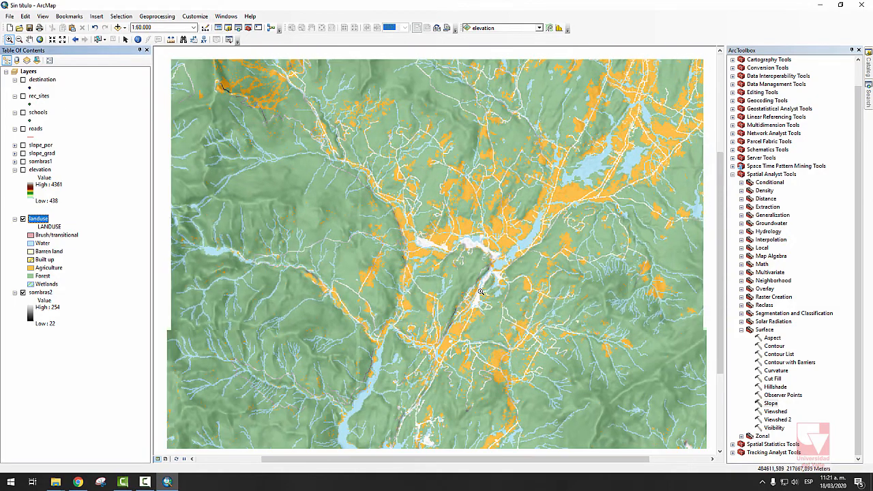
{"action": "scroll", "coordinate": [284, 230], "scroll_direction": "up", "scroll_amount": 2}
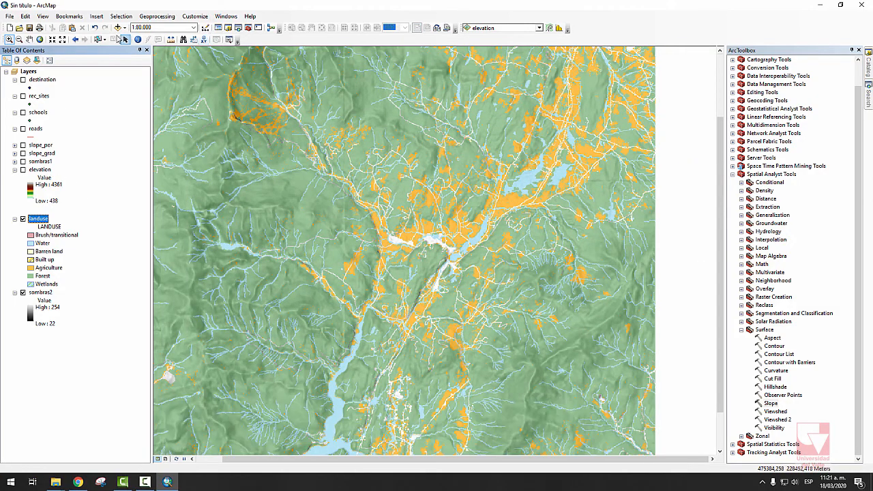
{"action": "left_click", "coordinate": [29, 39]}
{"action": "left_click_drag", "start_coordinate": [271, 185], "coordinate": [306, 215]}
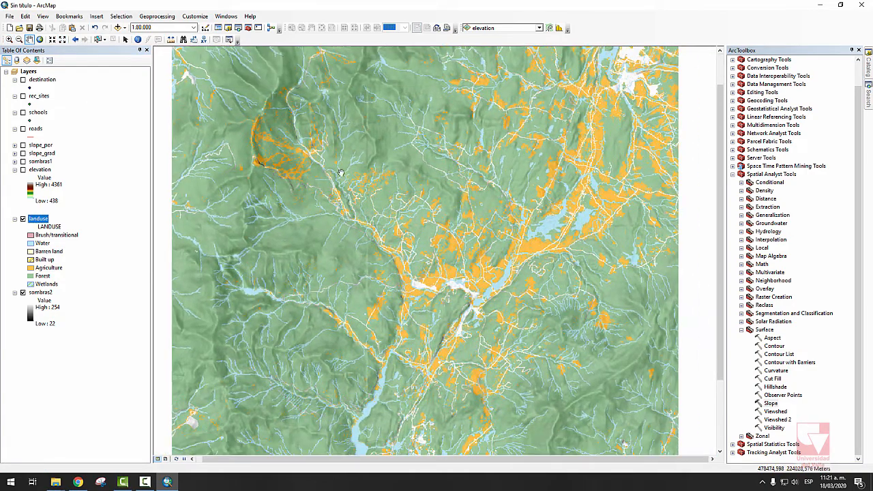
{"action": "left_click", "coordinate": [23, 129]}
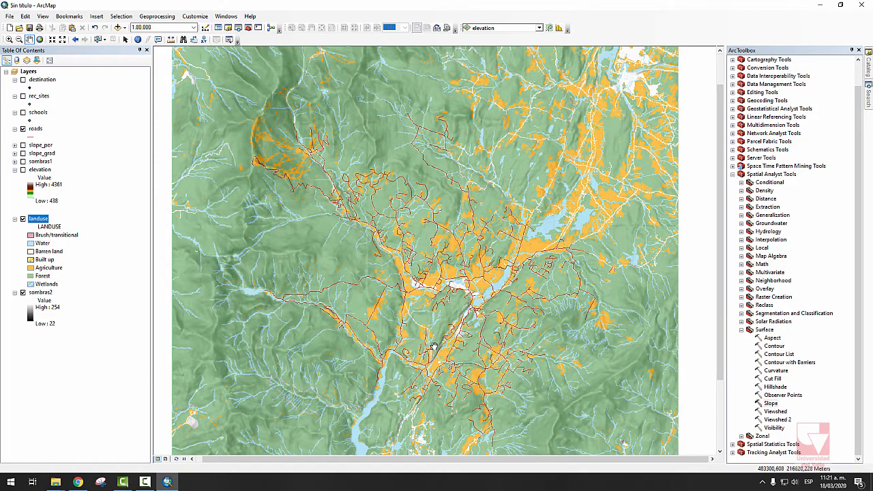
{"action": "scroll", "coordinate": [433, 347], "scroll_direction": "down", "scroll_amount": 1}
{"action": "scroll", "coordinate": [436, 345], "scroll_direction": "down", "scroll_amount": 1}
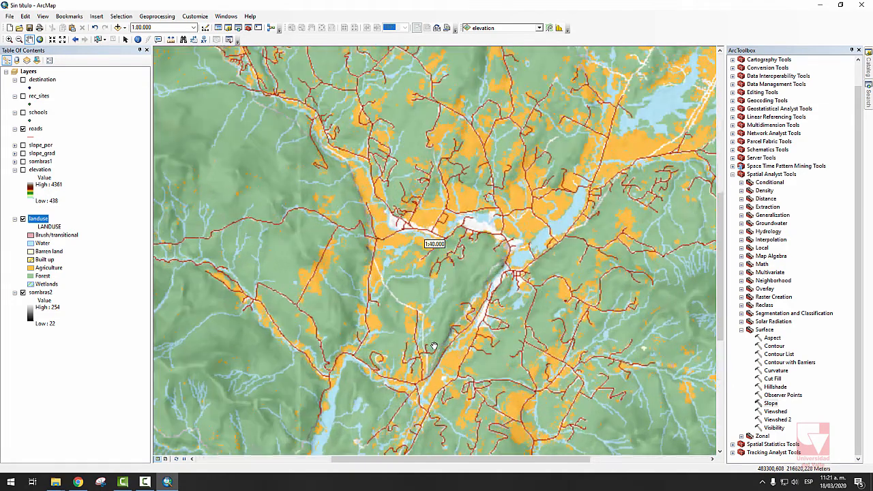
{"action": "mouse_move", "coordinate": [467, 262]}
{"action": "left_mouse_down"}
{"action": "mouse_move", "coordinate": [501, 262]}
{"action": "mouse_move", "coordinate": [476, 257]}
{"action": "left_mouse_up"}
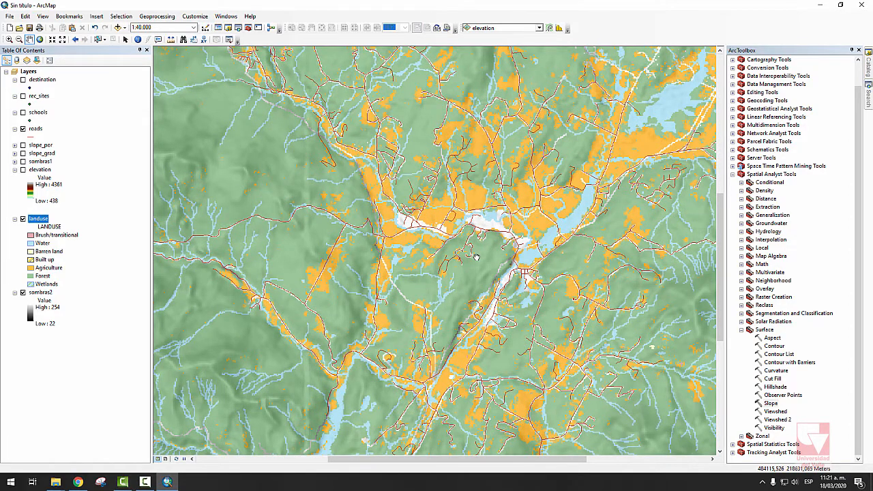
Examine the overlaid roads, landuse and sombras2 layers across the southern valleys, and select the Hillshade tool in the Surface toolset.
{"action": "left_click", "coordinate": [36, 130]}
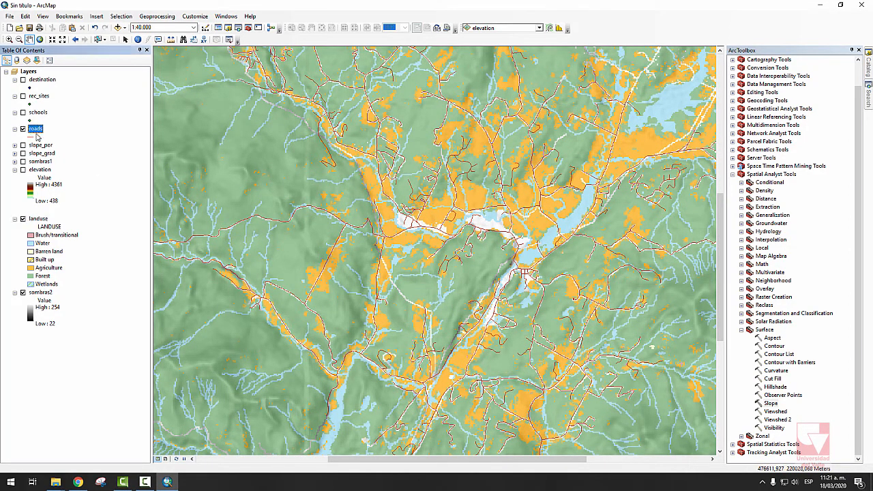
{"action": "left_click", "coordinate": [39, 219]}
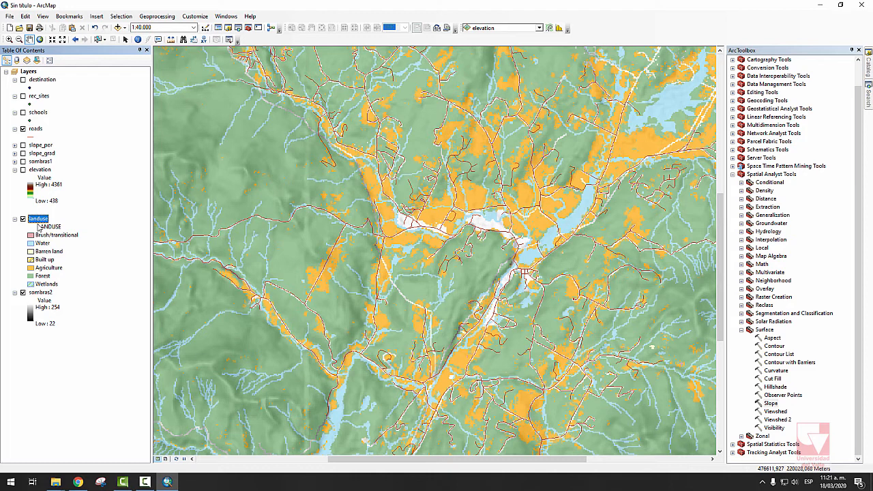
{"action": "left_click", "coordinate": [40, 292]}
{"action": "left_click", "coordinate": [39, 219]}
{"action": "left_click_drag", "start_coordinate": [434, 221], "coordinate": [524, 234]}
{"action": "left_click_drag", "start_coordinate": [456, 322], "coordinate": [448, 274]}
{"action": "left_click_drag", "start_coordinate": [449, 339], "coordinate": [467, 255]}
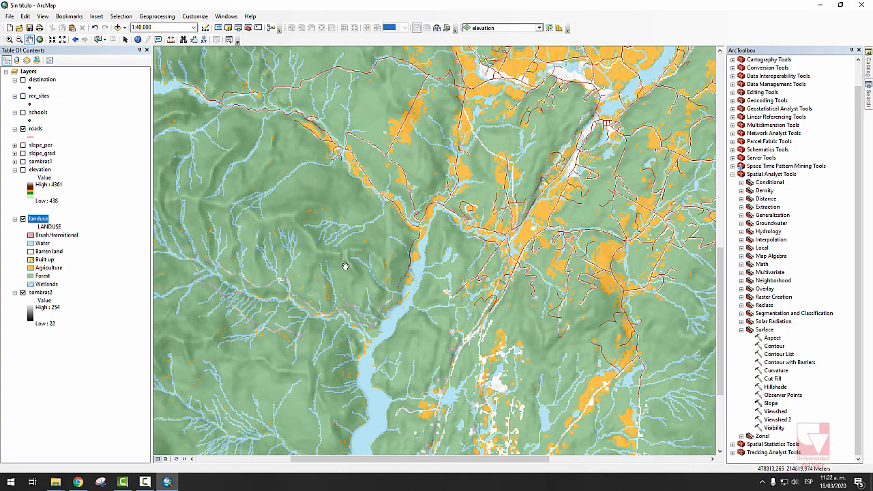
{"action": "left_click_drag", "start_coordinate": [345, 266], "coordinate": [306, 255]}
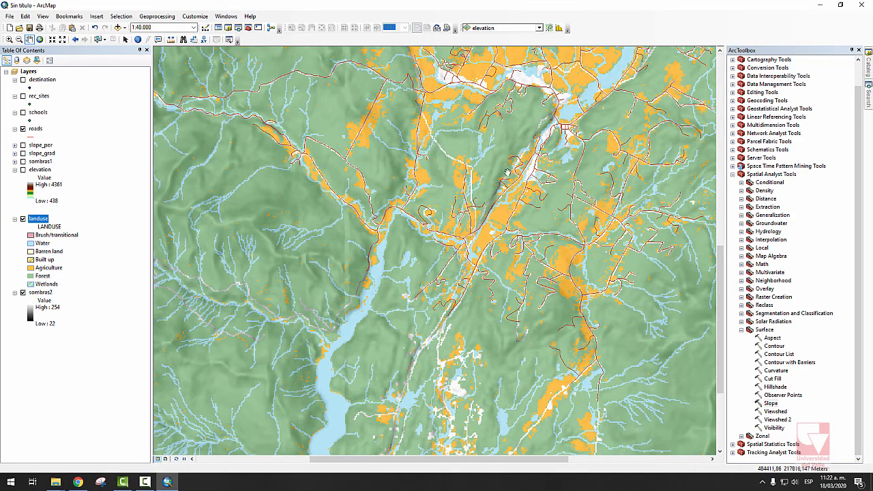
{"action": "scroll", "coordinate": [521, 307], "scroll_direction": "up", "scroll_amount": 1}
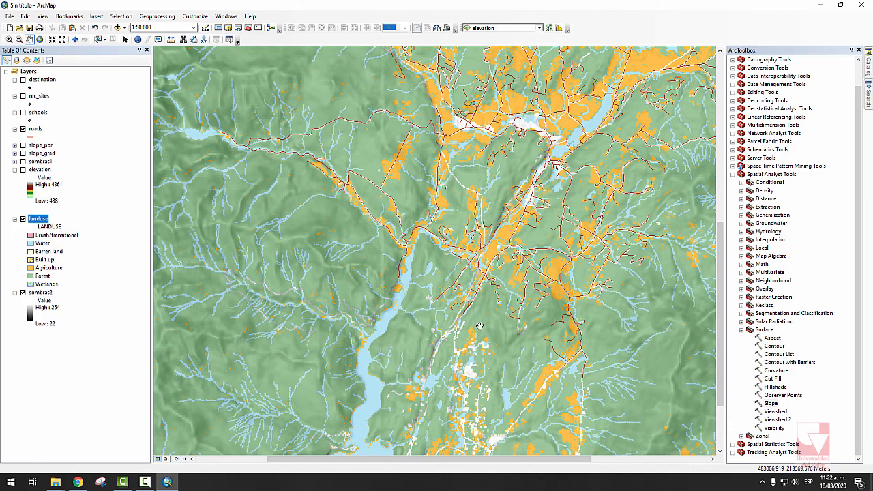
{"action": "scroll", "coordinate": [482, 324], "scroll_direction": "up", "scroll_amount": 1}
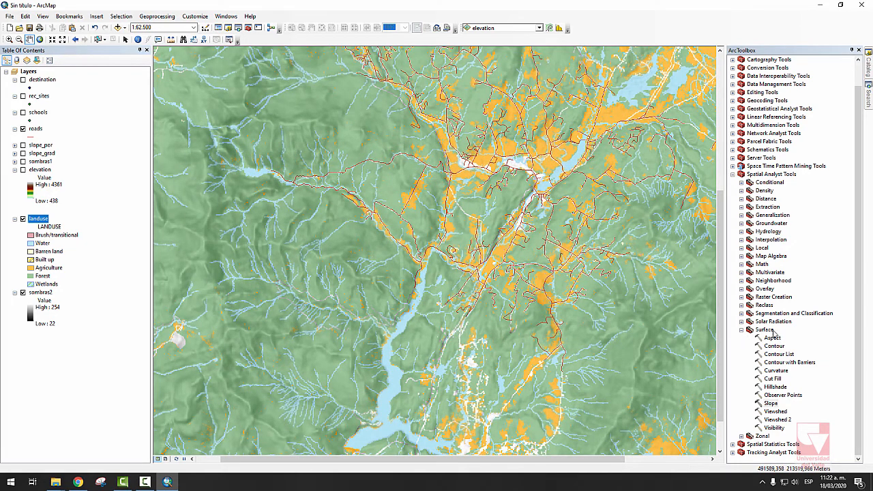
{"action": "left_click", "coordinate": [765, 330]}
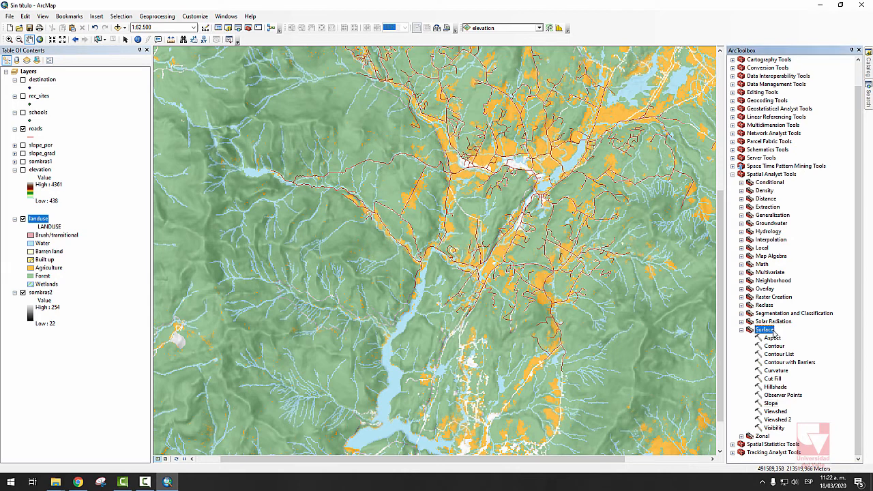
{"action": "left_click", "coordinate": [776, 387]}
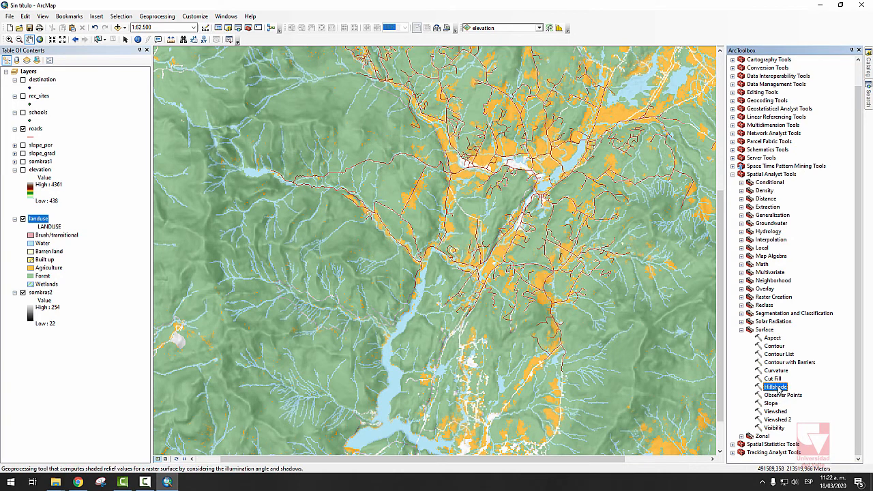